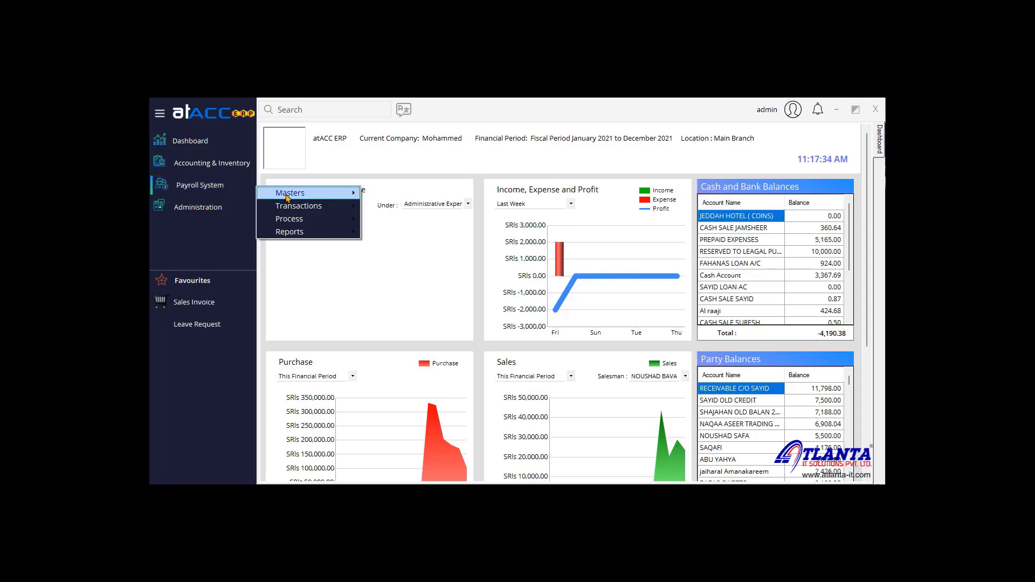
Step: Review the Sales Department record in the Department master, then close it
mouse_move(289, 195)
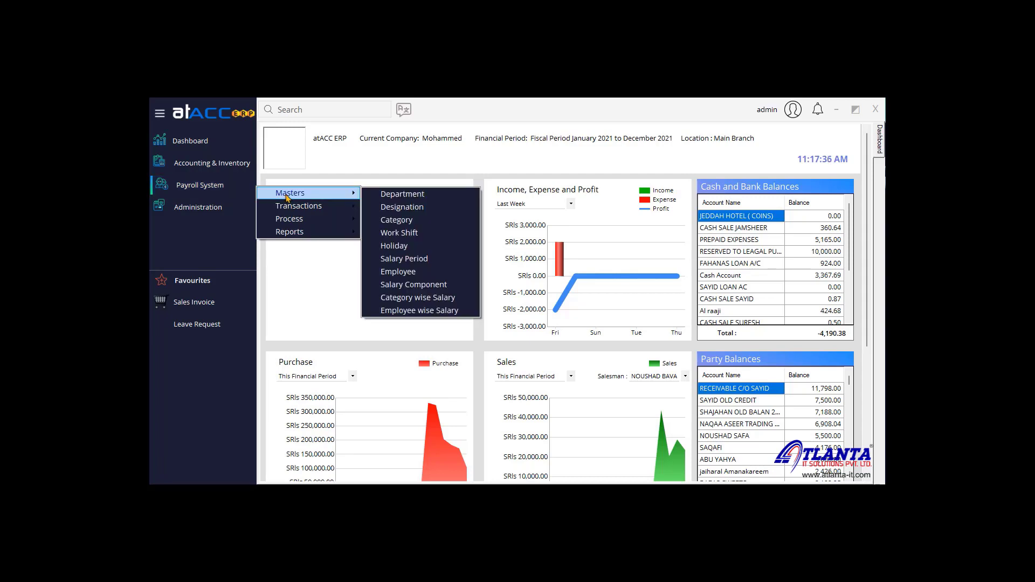
left_click(444, 199)
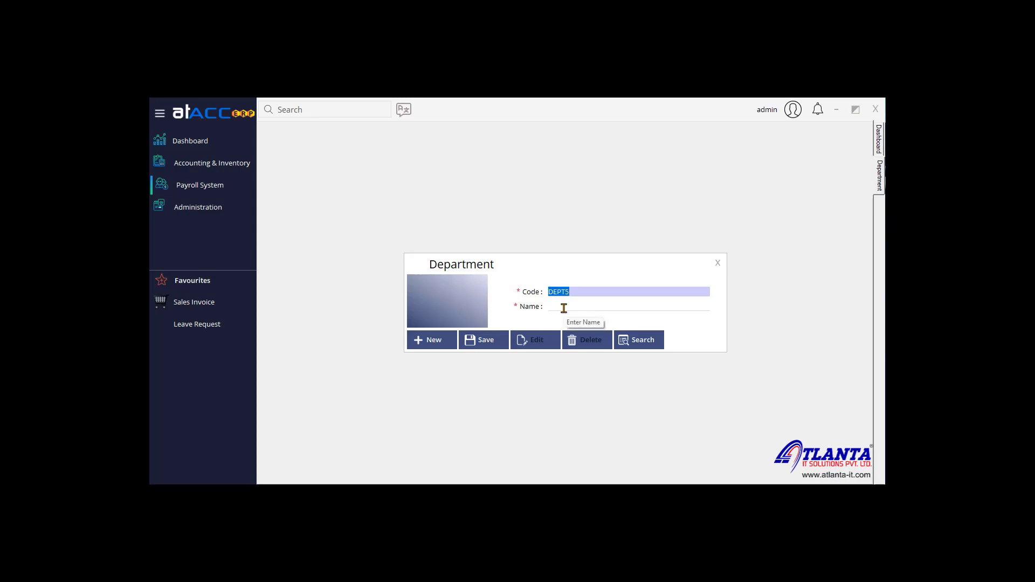
left_click(643, 341)
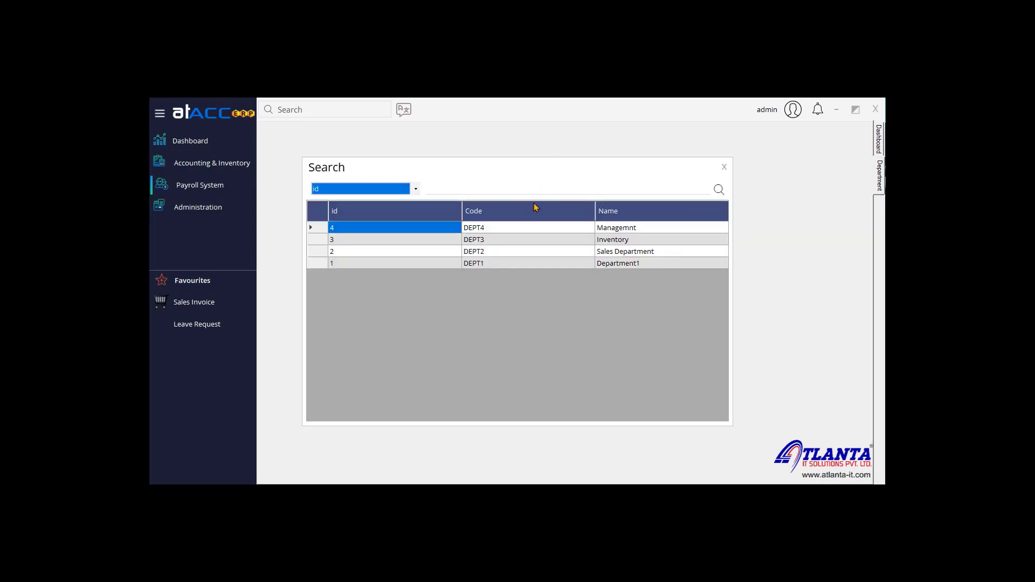
double_click(577, 252)
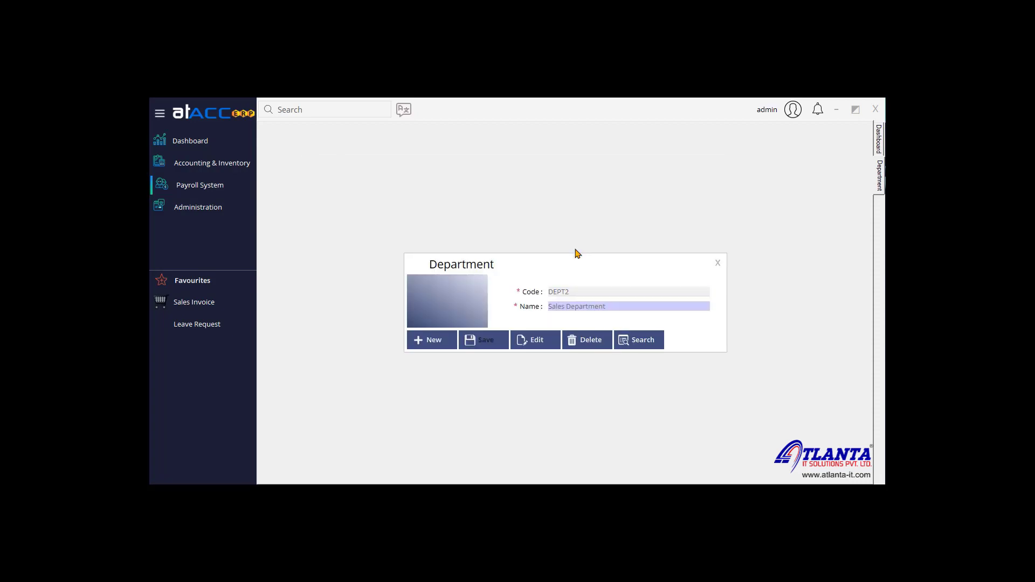
left_click(547, 344)
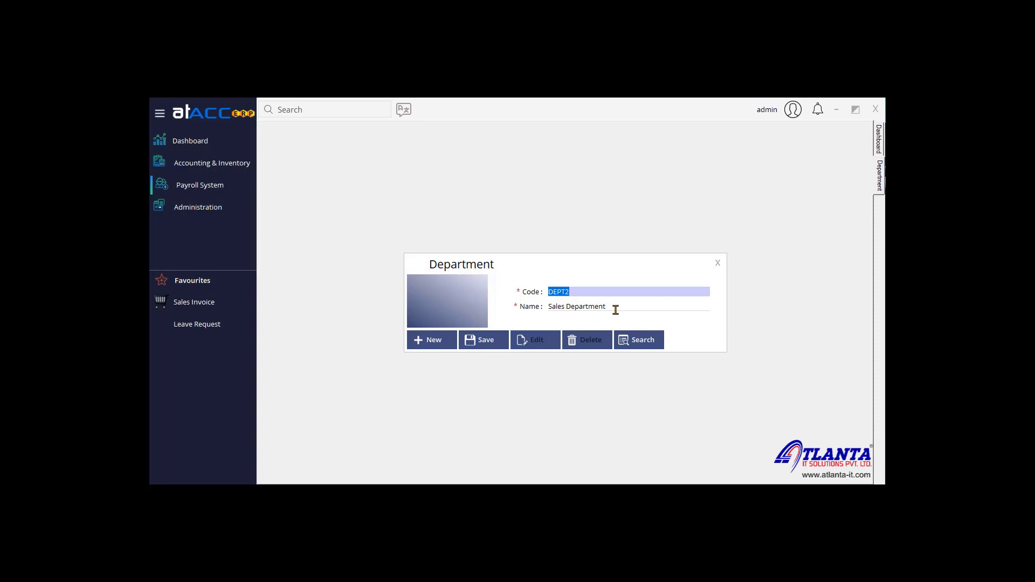
left_click(718, 264)
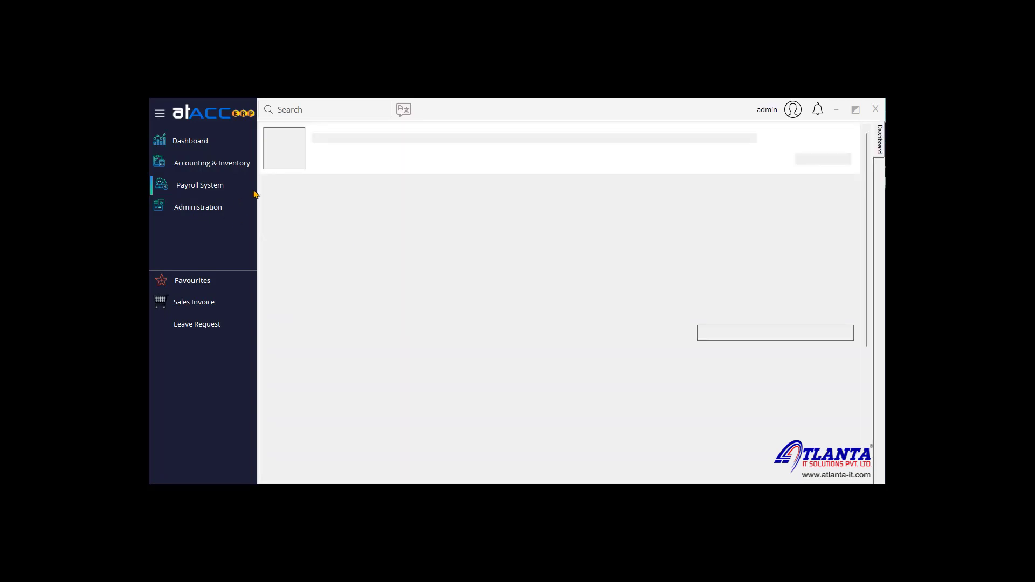
Step: Look up the Sales Head designation in the Designation master, then close it
left_click(204, 186)
mouse_move(302, 192)
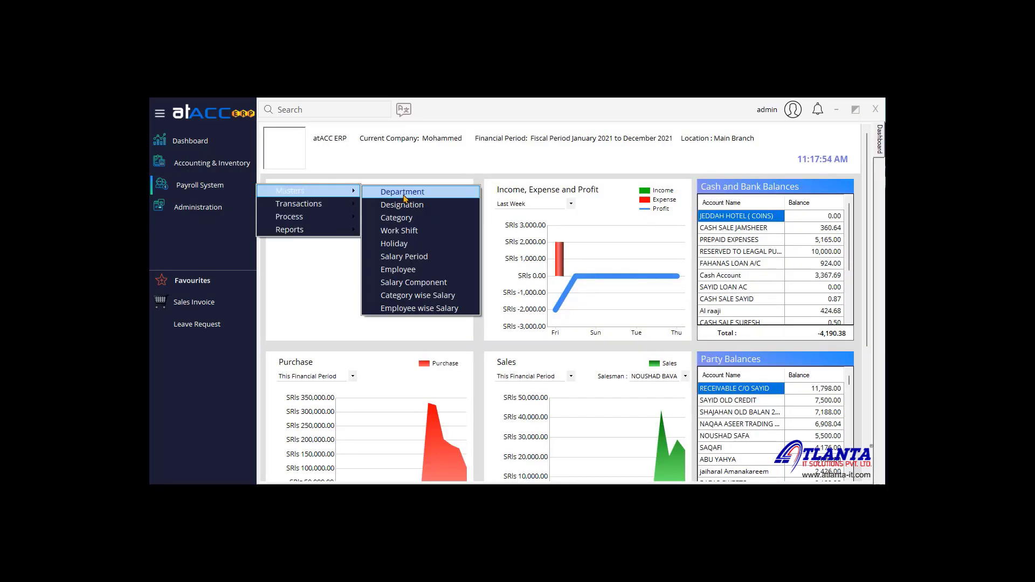
left_click(404, 204)
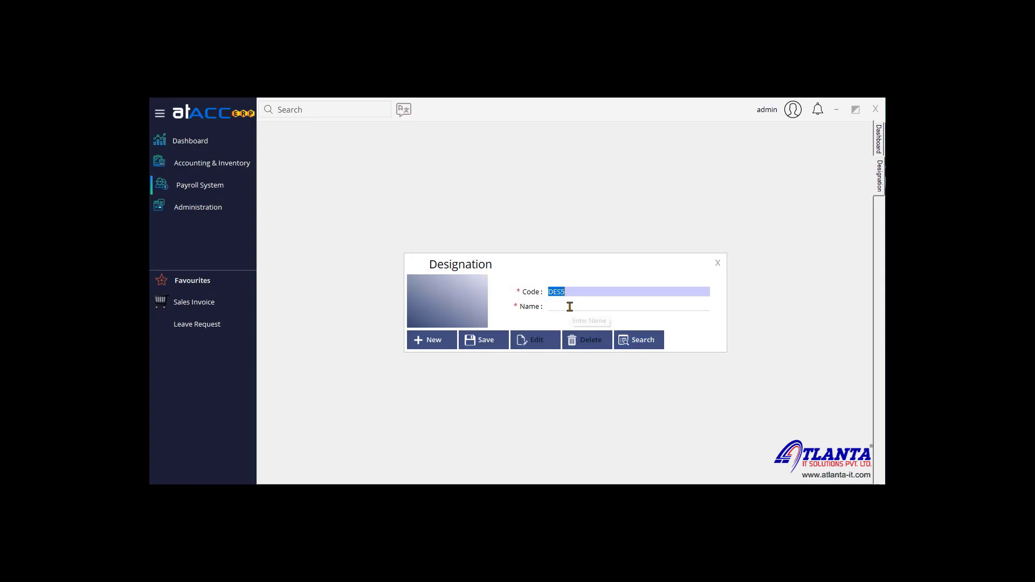
left_click(569, 307)
left_click(655, 341)
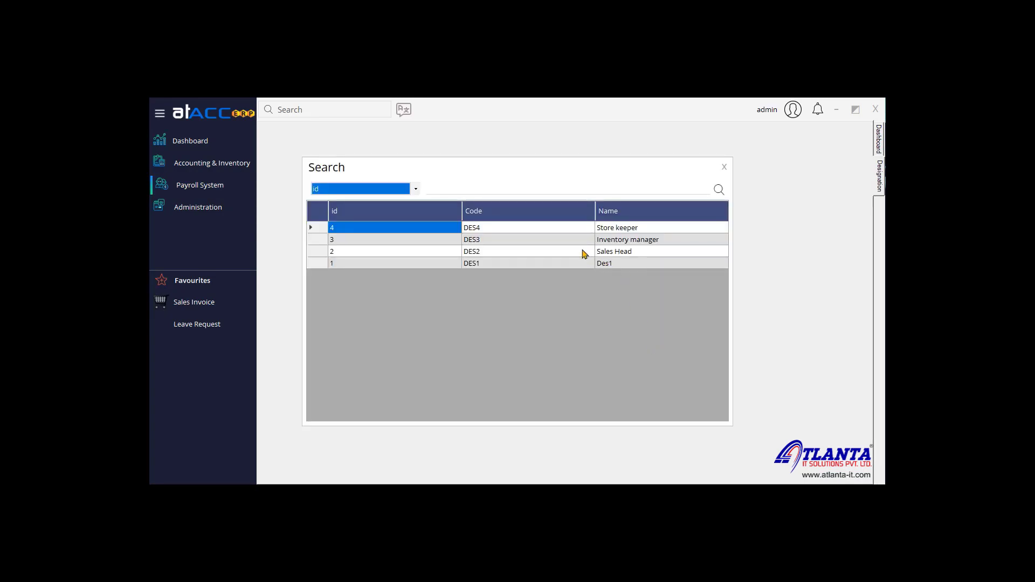
double_click(572, 252)
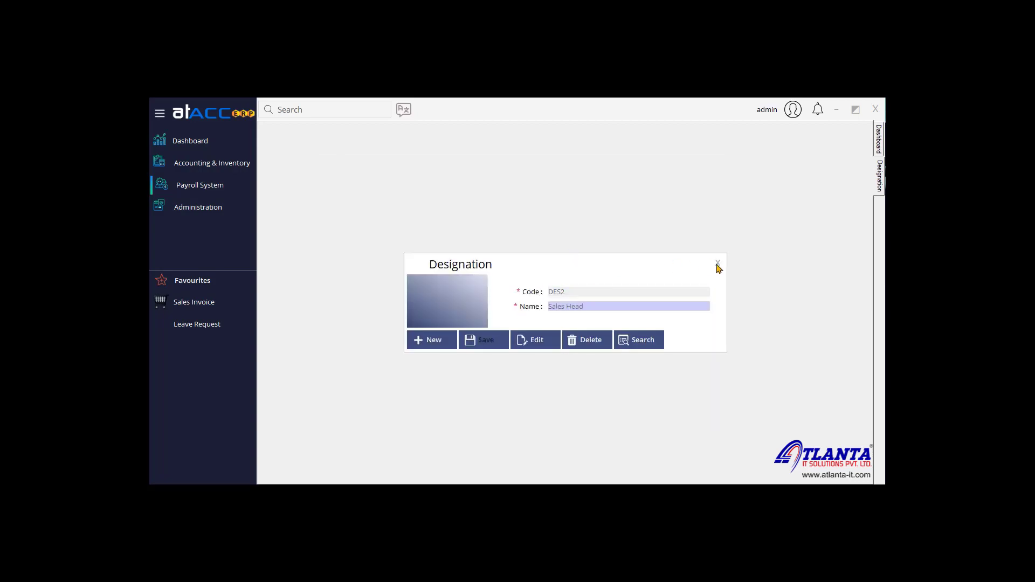
left_click(718, 264)
Step: Browse the existing employee categories in the Category master, then close it
left_click(248, 189)
mouse_move(307, 193)
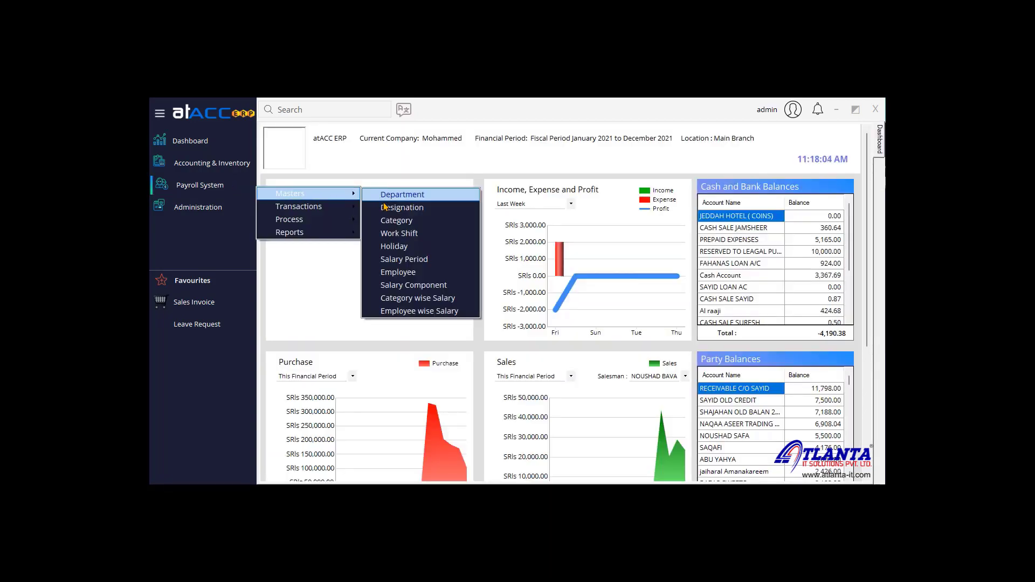
left_click(389, 221)
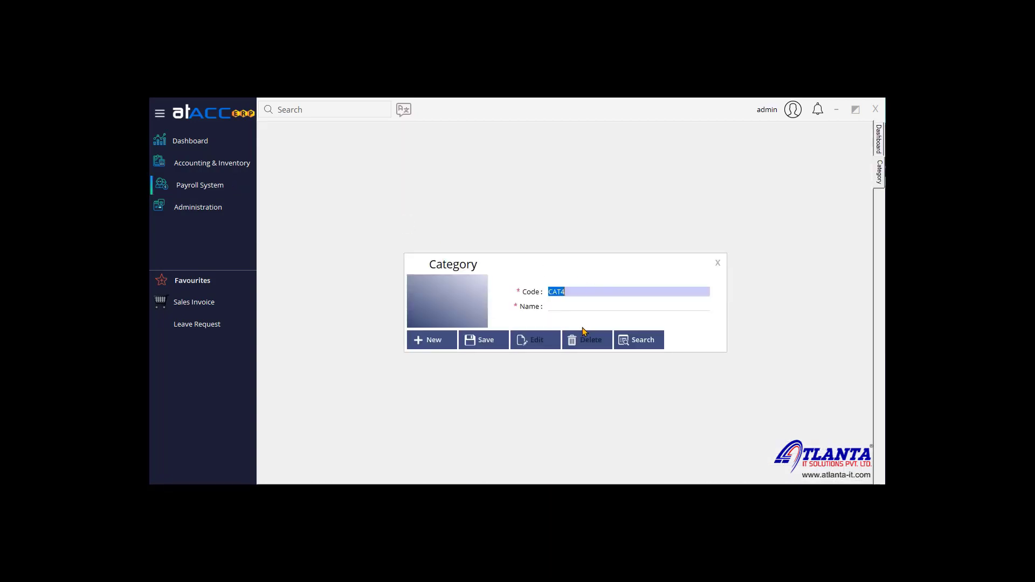
left_click(649, 348)
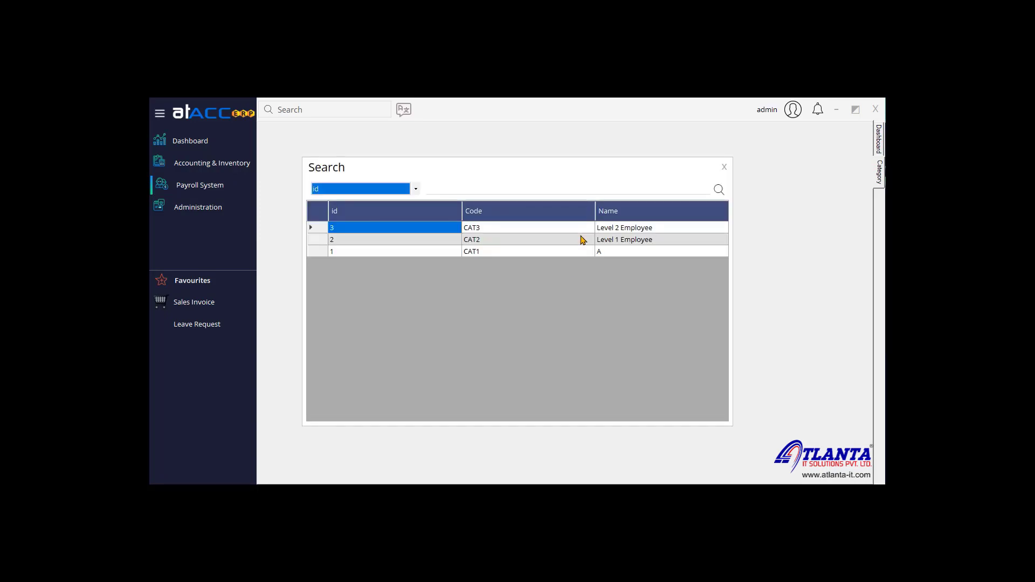
left_click(724, 167)
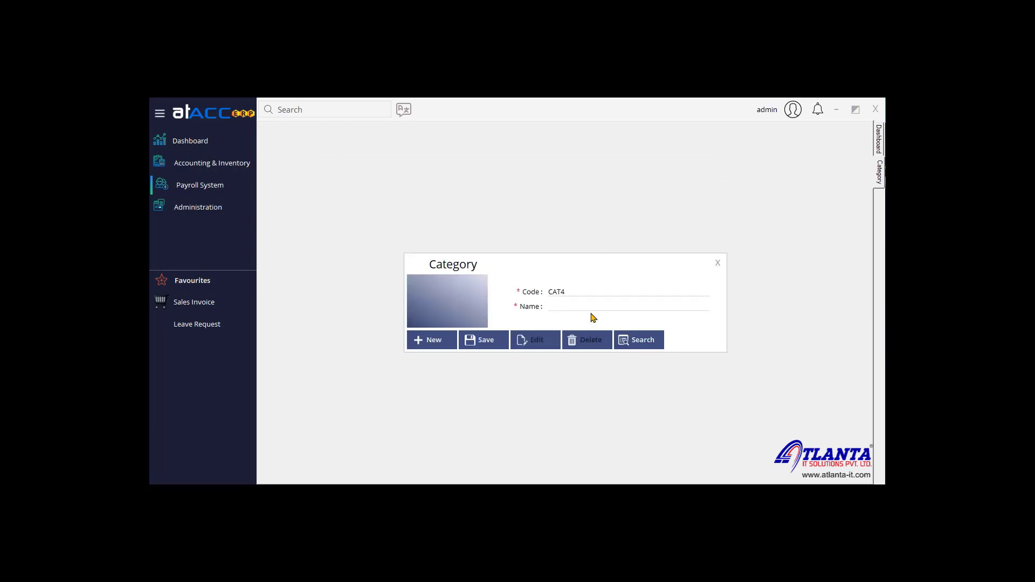
left_click(718, 264)
Step: In the Work Shift master, choose Work Hours type and load the Morning shift
left_click(221, 191)
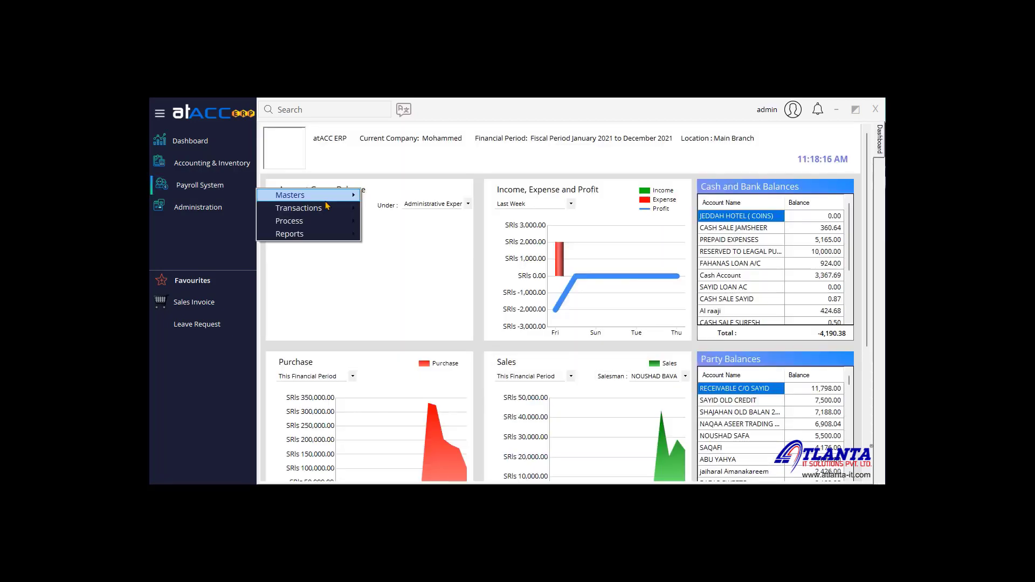
mouse_move(324, 196)
left_click(424, 234)
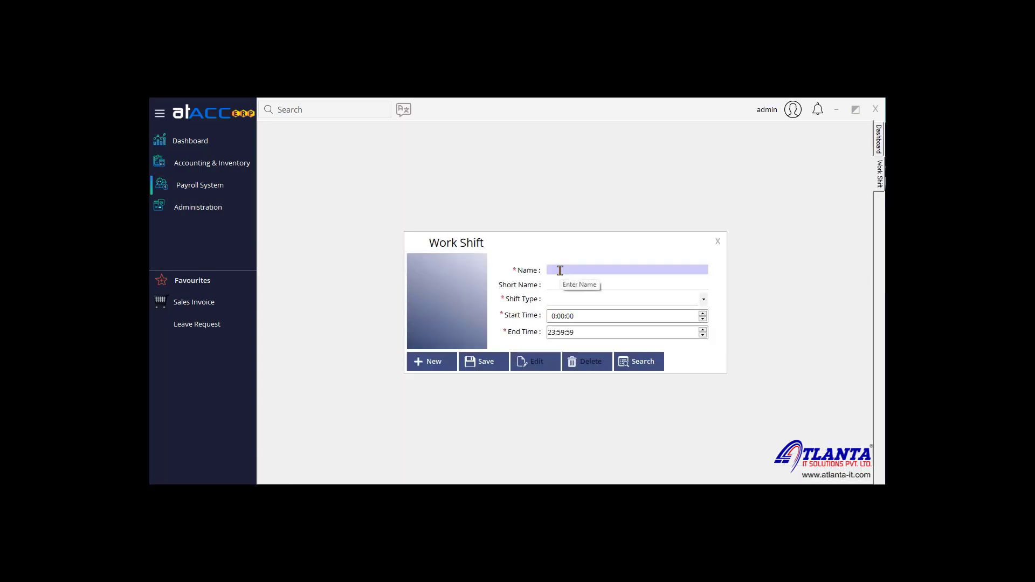
left_click(567, 296)
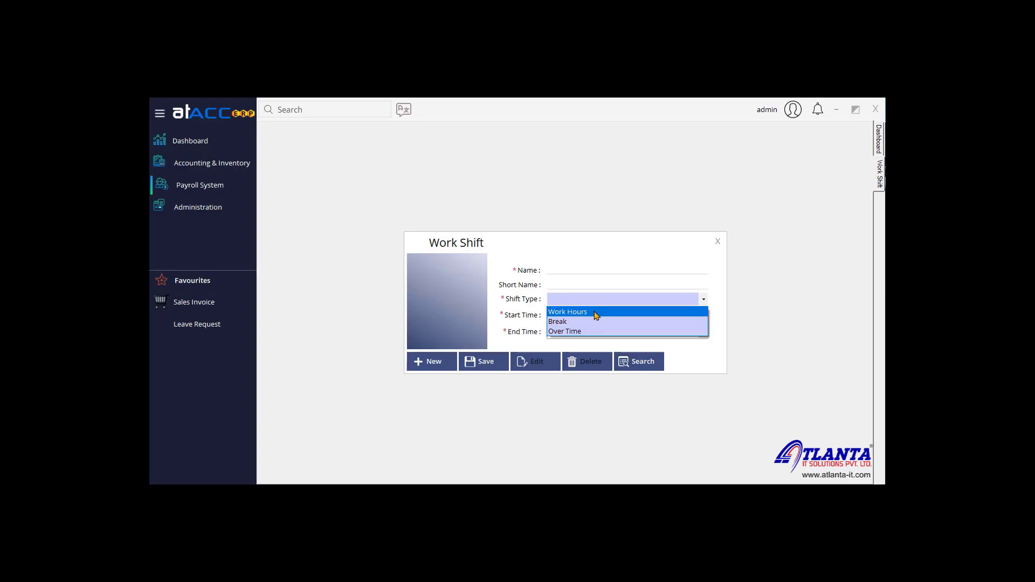
left_click(597, 314)
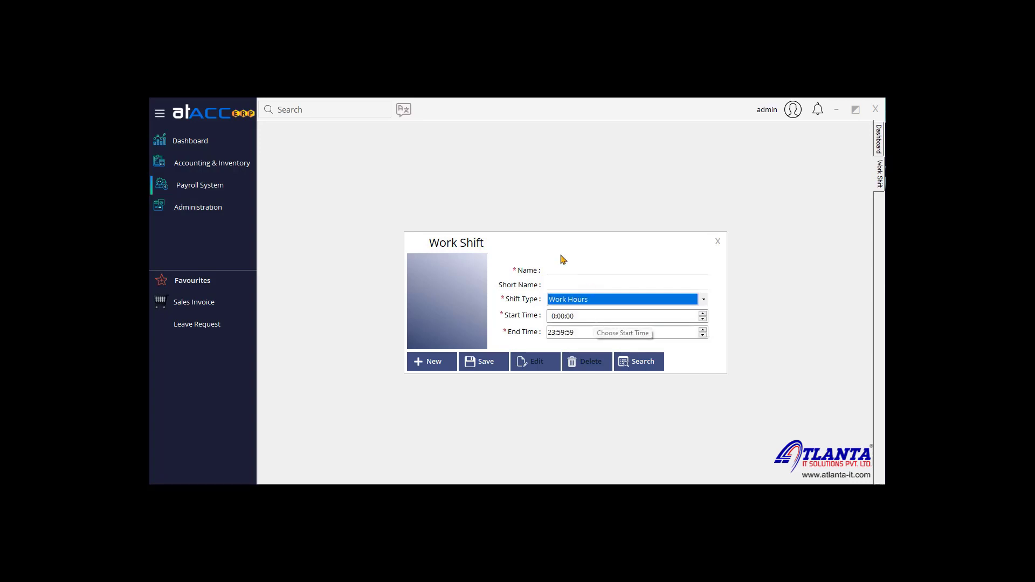
left_click(558, 266)
left_click(634, 360)
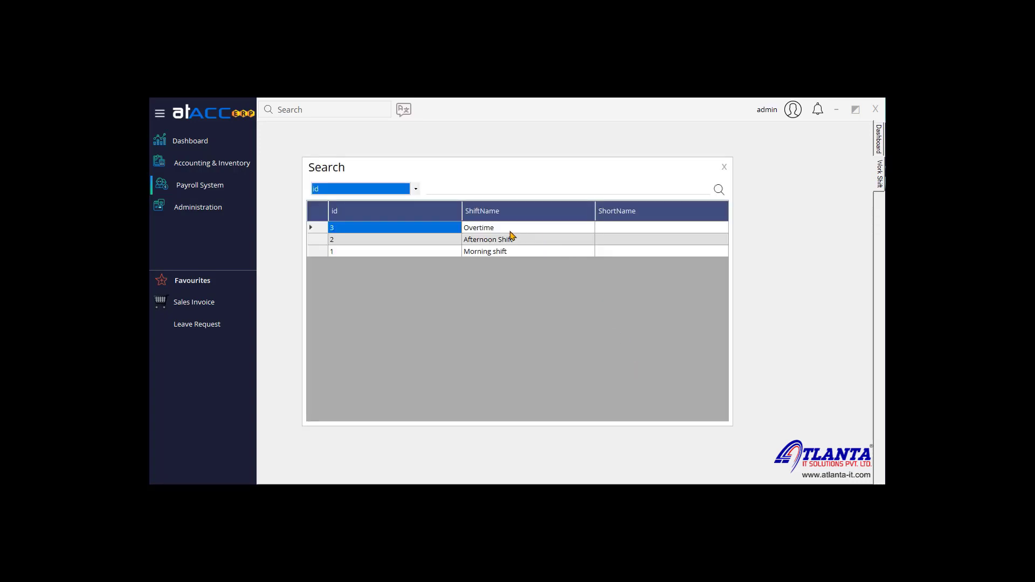
double_click(516, 252)
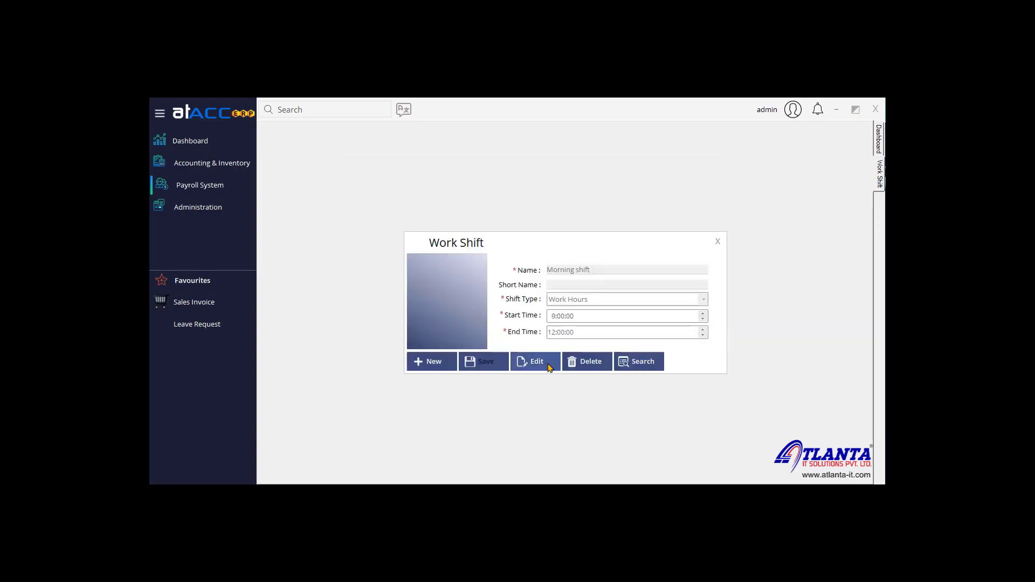
left_click(534, 362)
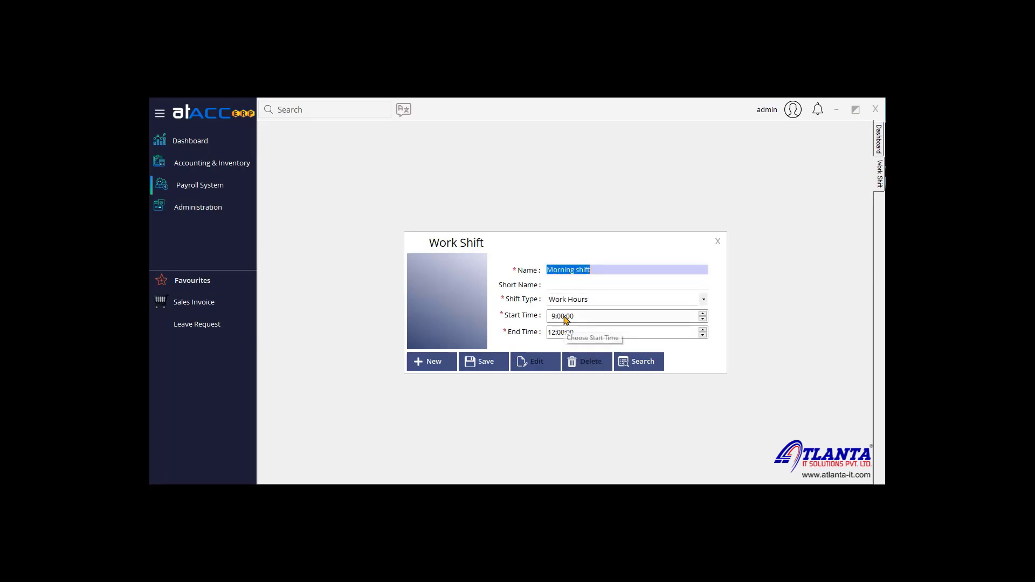
Step: Review the Afternoon Shift and Overtime shift records, then close the Work Shift form
left_click(641, 362)
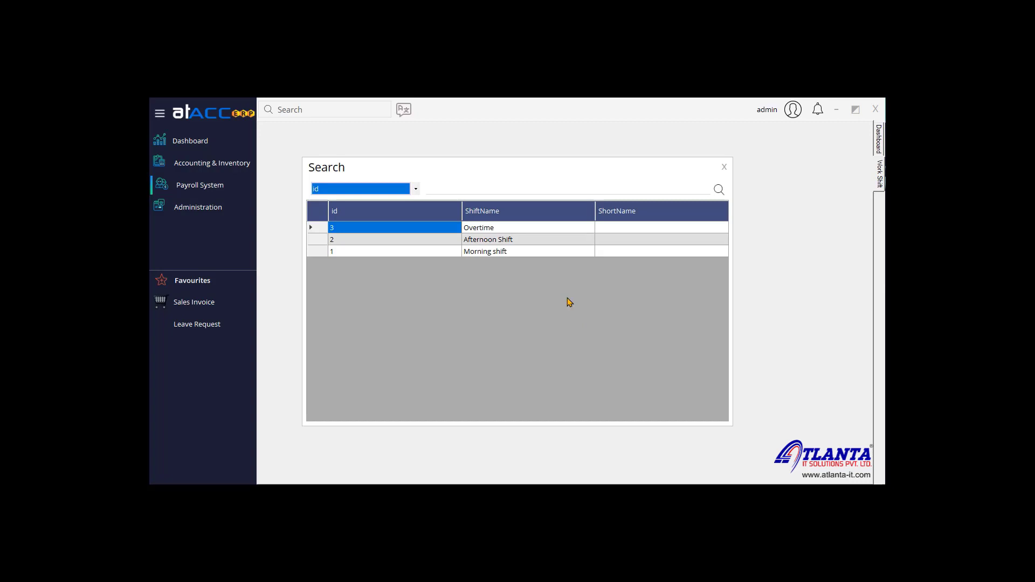
double_click(506, 244)
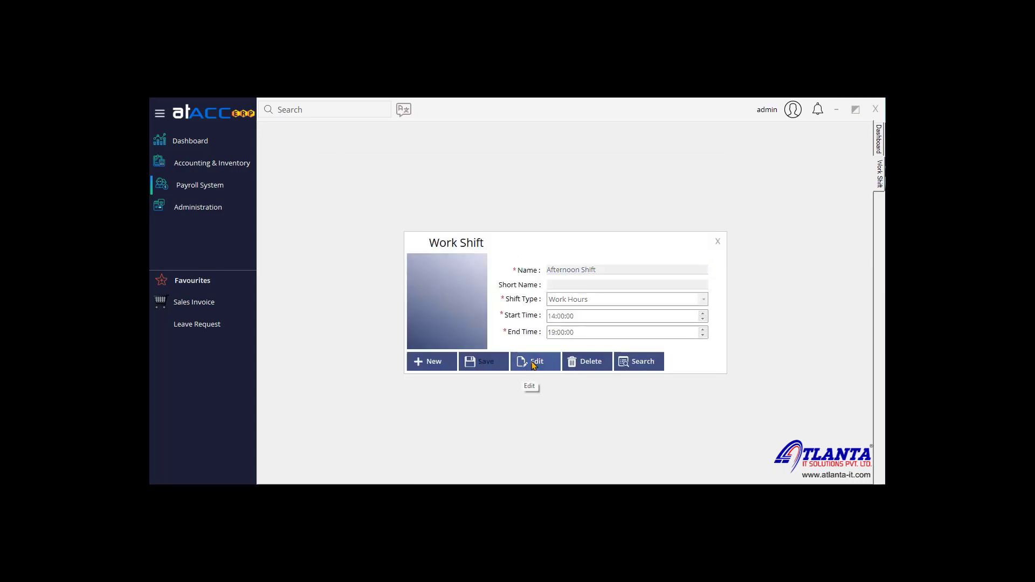
left_click(635, 362)
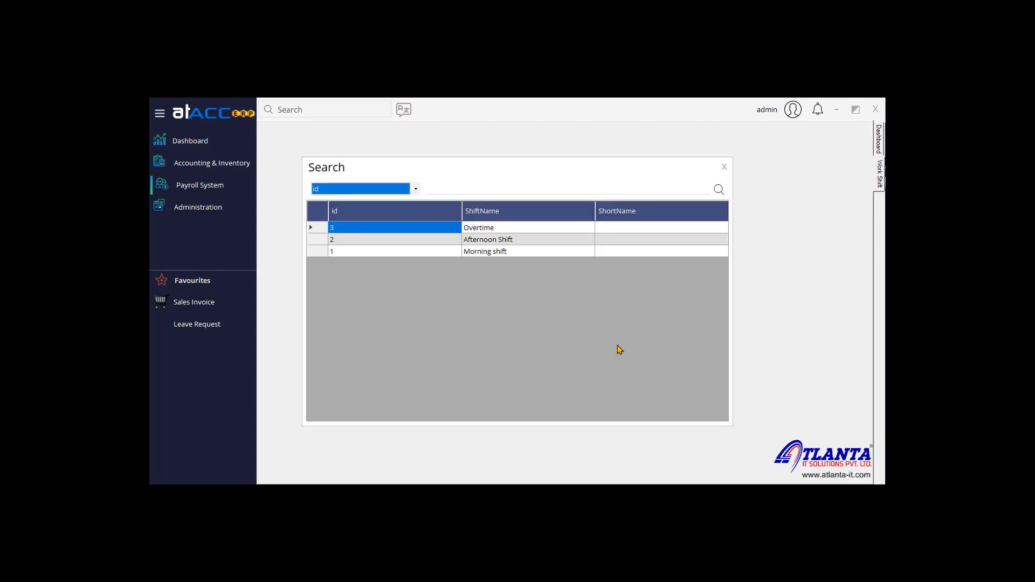
double_click(513, 229)
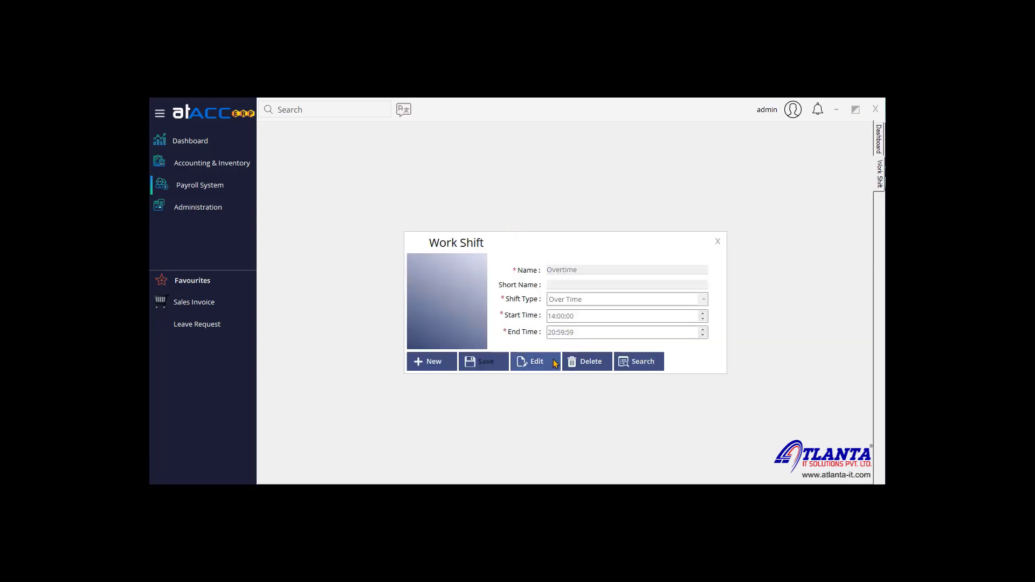
left_click(537, 361)
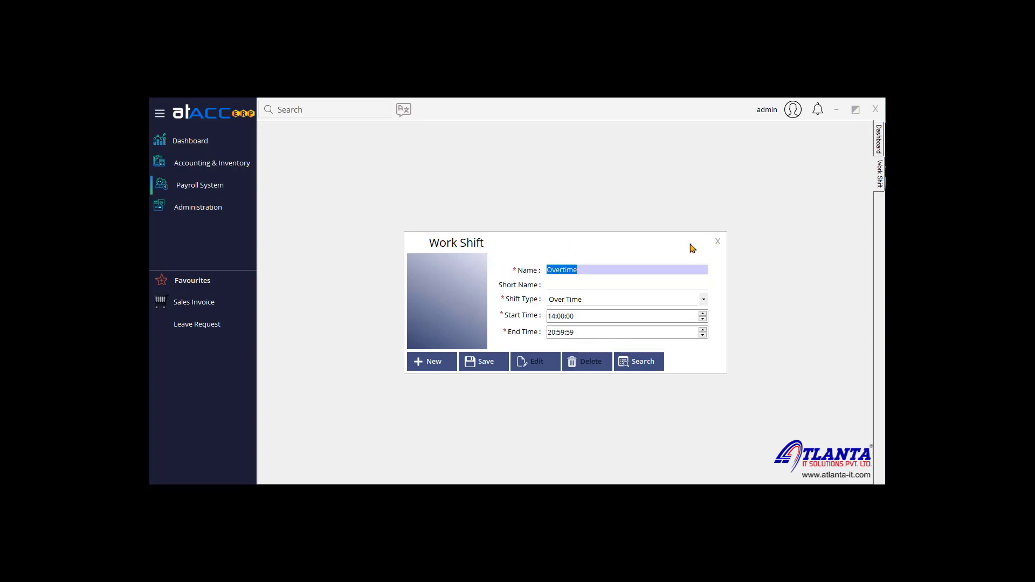
left_click(723, 244)
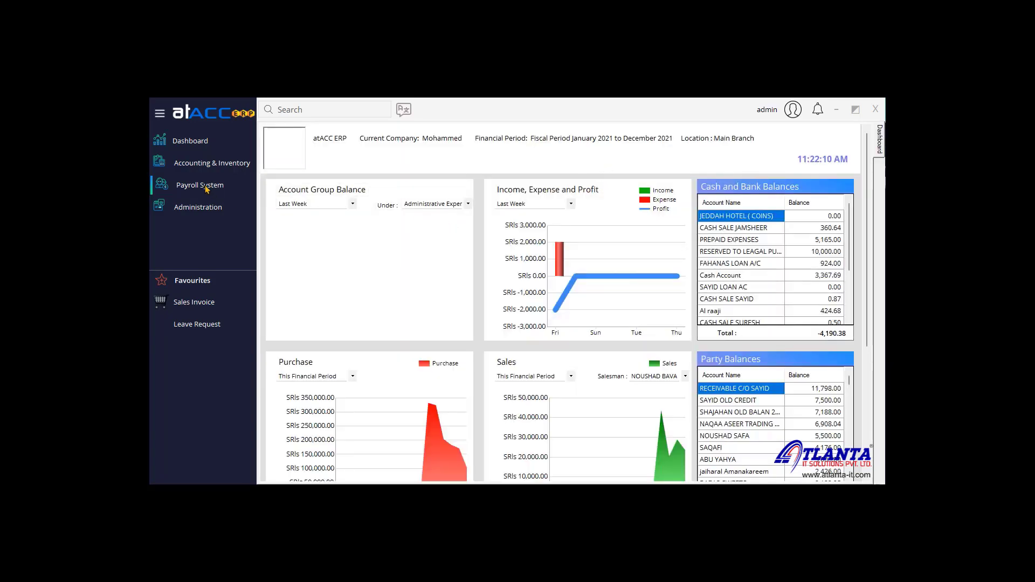
Step: Load the Sunday holiday as Holiday type, with start and end dates 6/19/2022
left_click(206, 189)
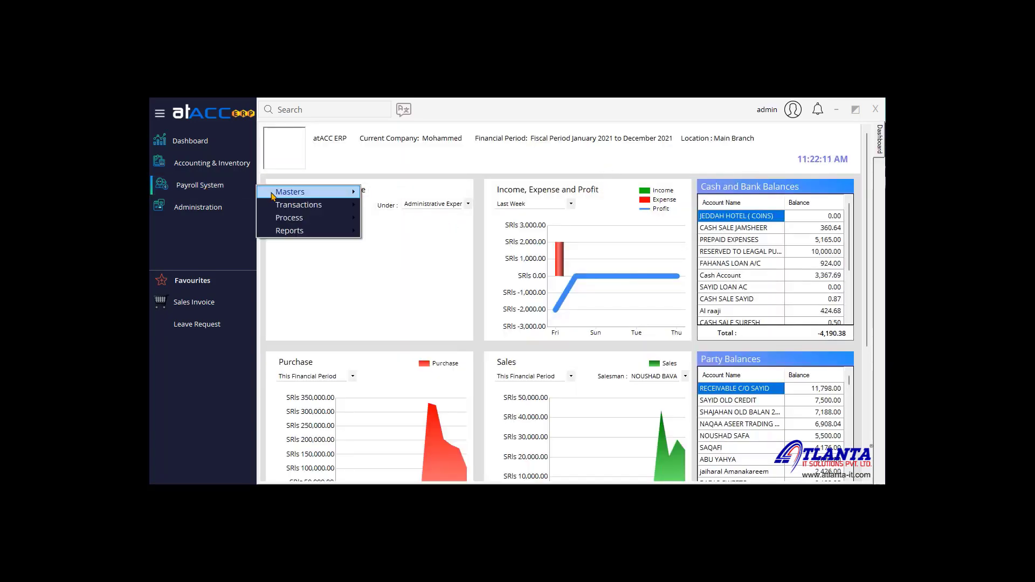
mouse_move(291, 192)
left_click(423, 247)
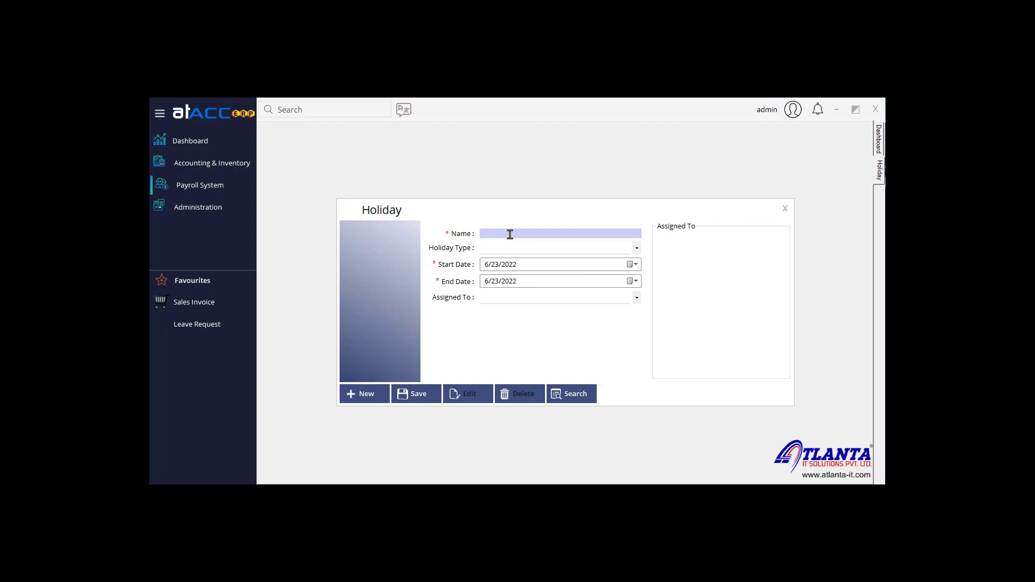
left_click(575, 394)
double_click(487, 228)
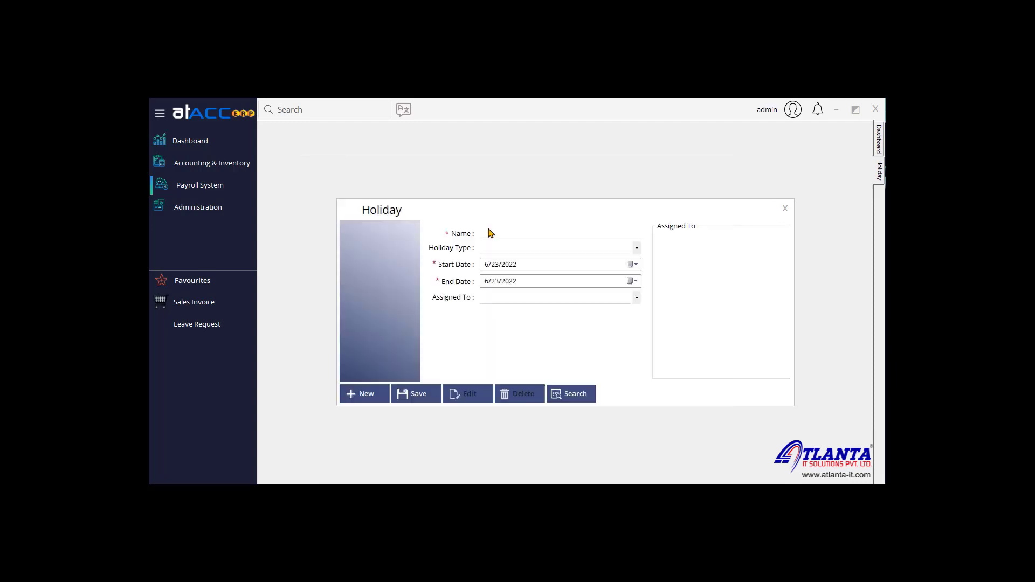
left_click(513, 251)
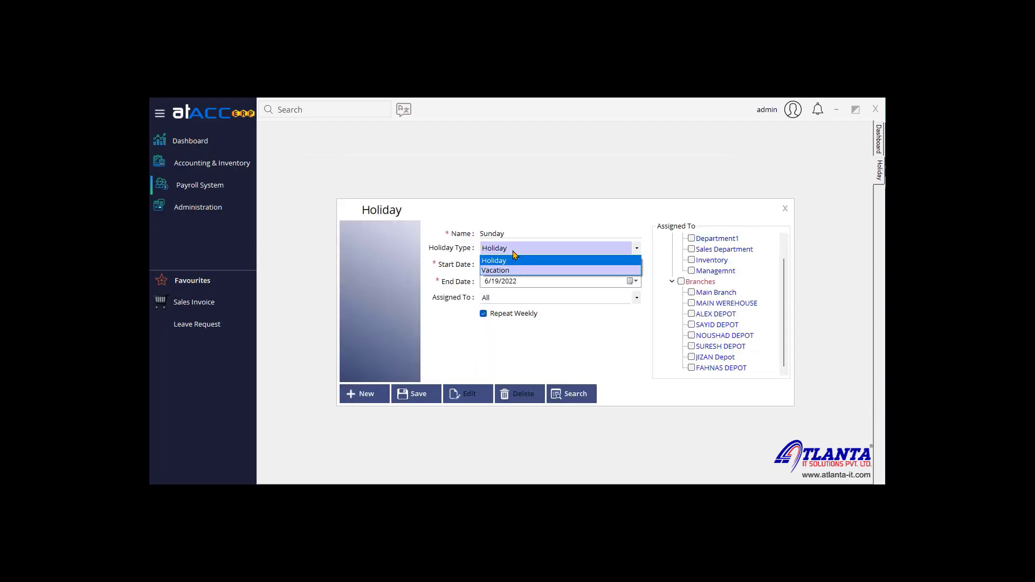
left_click(516, 264)
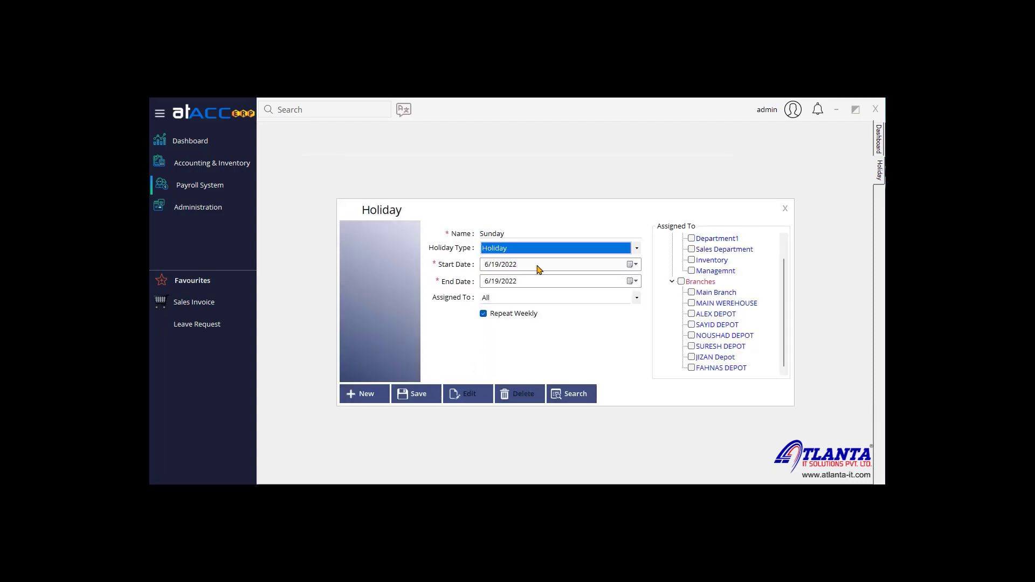
left_click(629, 264)
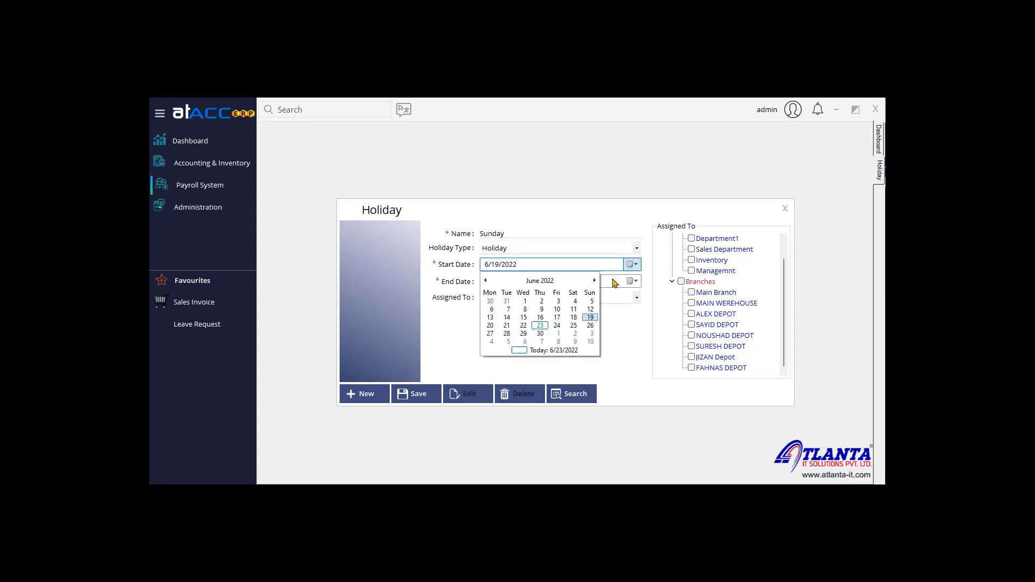
left_click(595, 319)
left_click(629, 280)
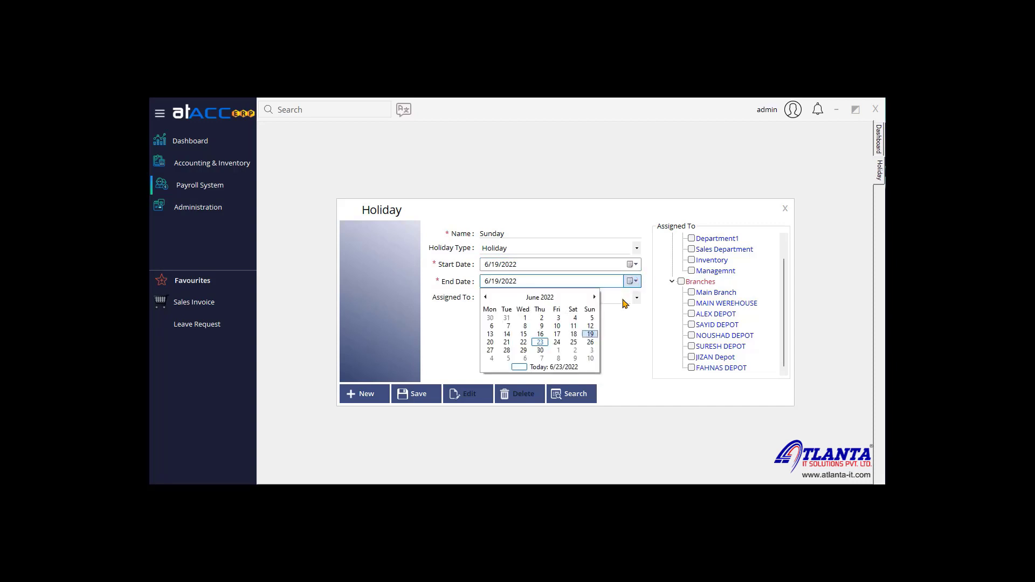
left_click(593, 334)
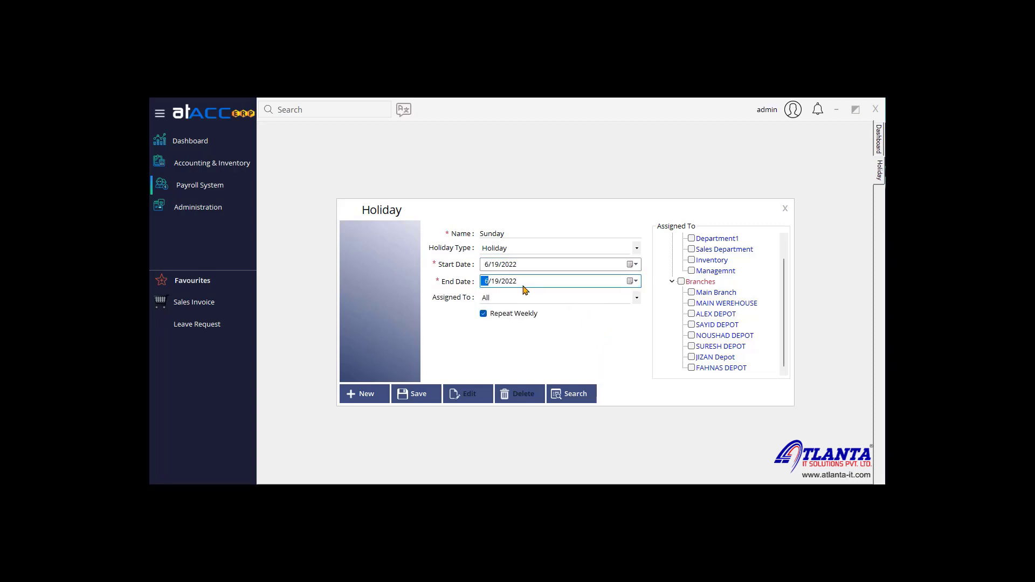
Step: Repeat the holiday weekly, assigned to All, with every department and branch ticked
left_click(493, 317)
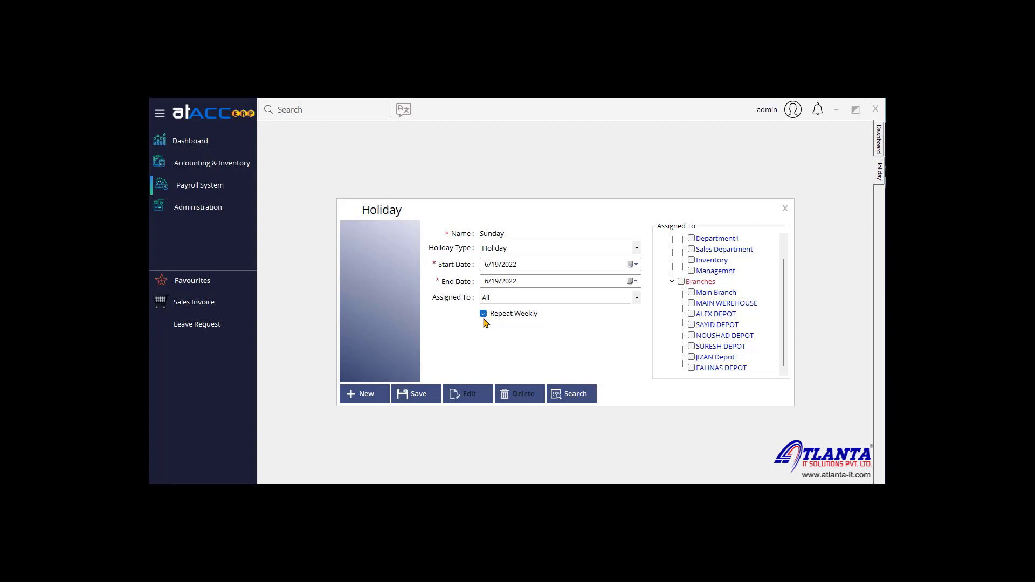
left_click(512, 301)
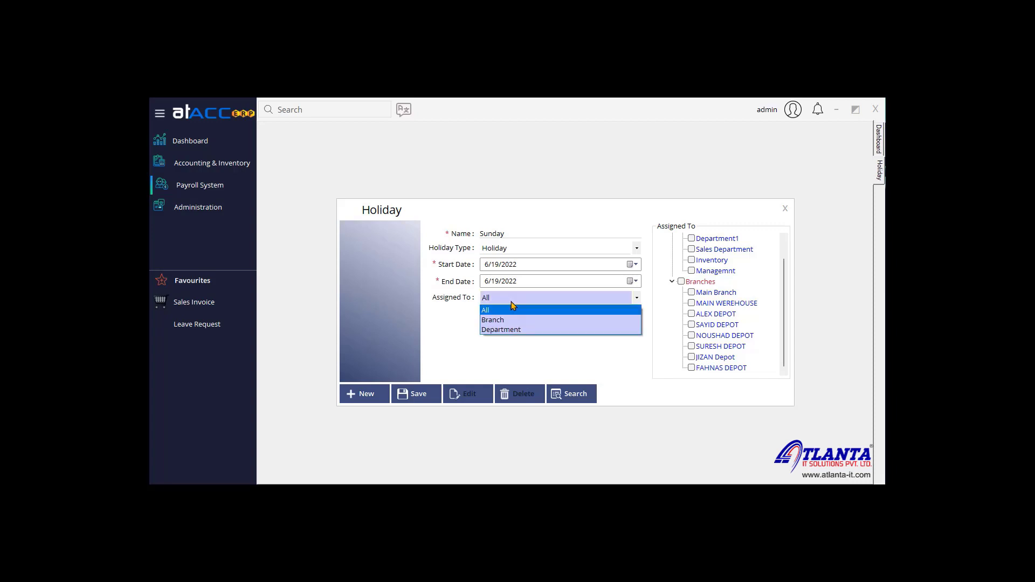
left_click(540, 311)
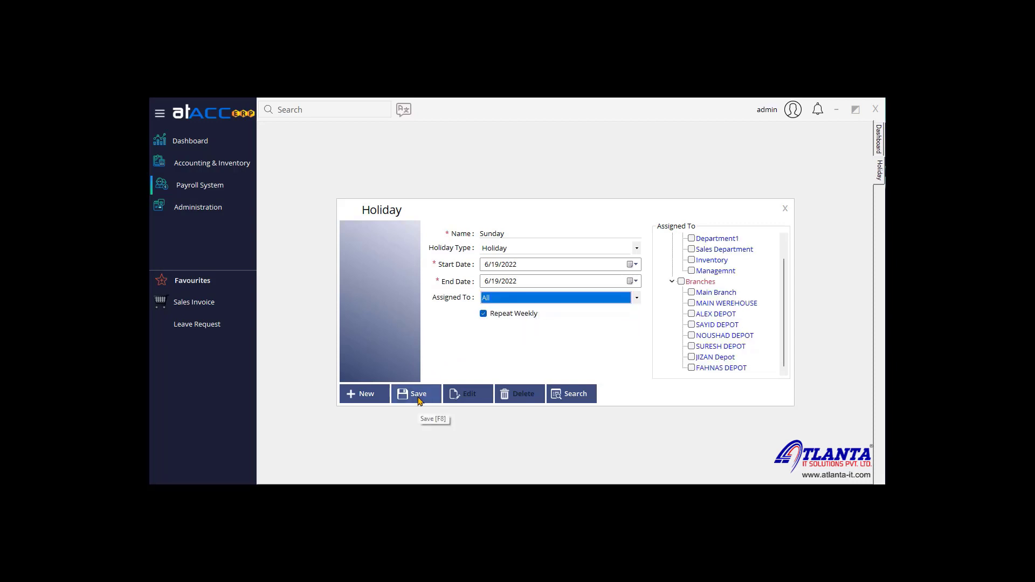
scroll(783, 281, "up", 2)
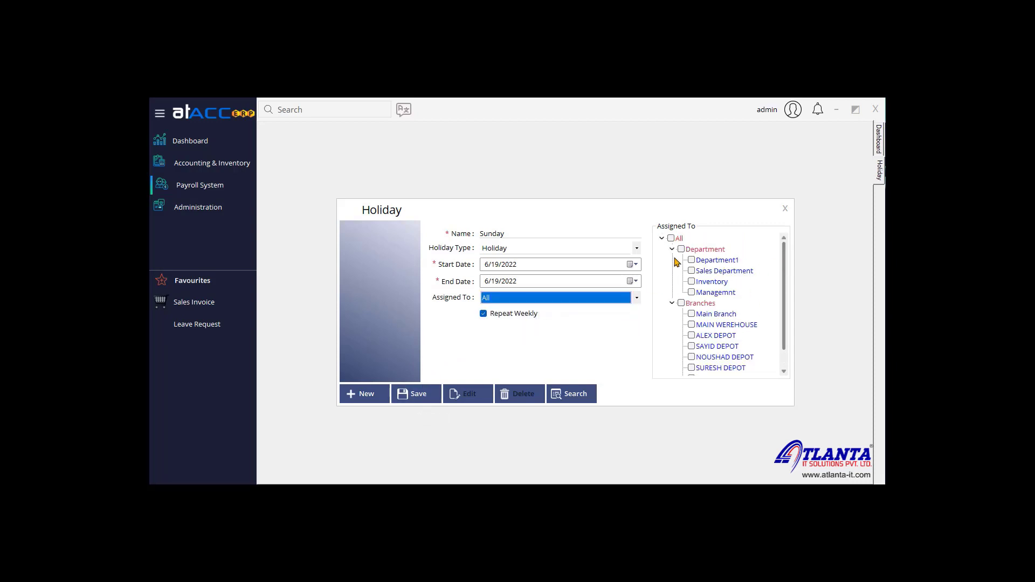
left_click(692, 261)
left_click(692, 260)
left_click(693, 271)
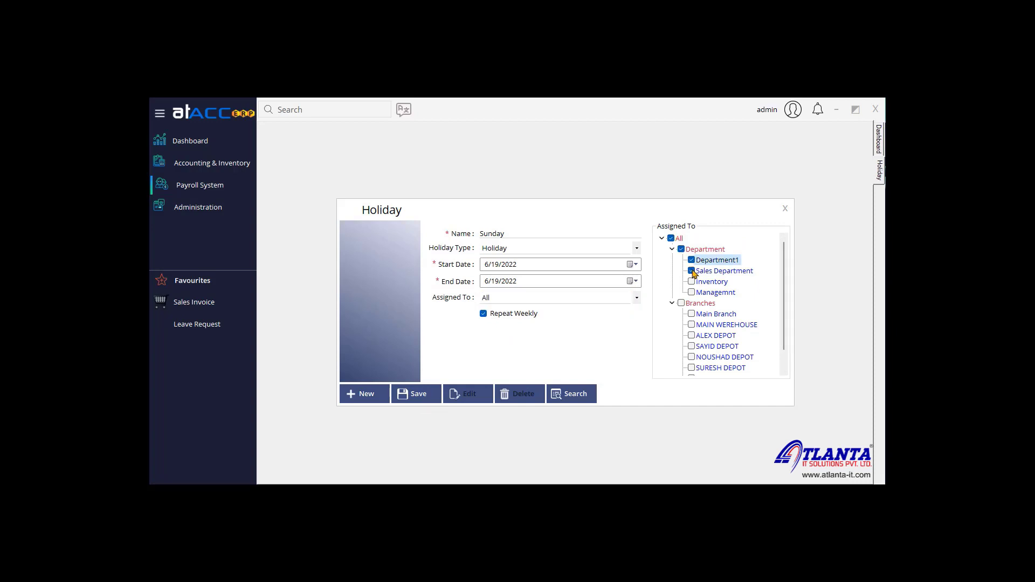
left_click(693, 282)
left_click(679, 249)
left_click(672, 239)
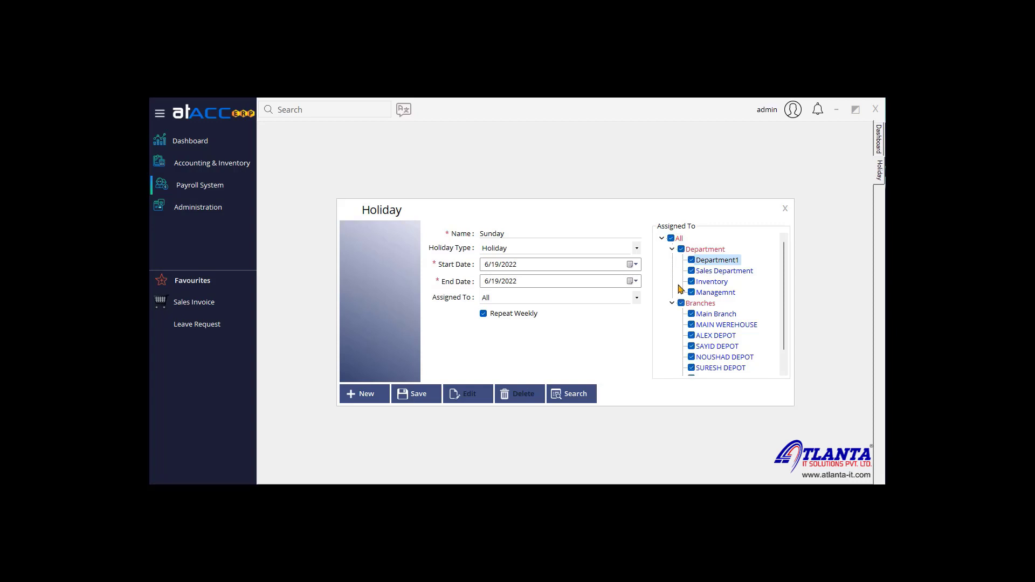
Step: Save the Sunday holiday record and acknowledge the 'Record saved successfully' message
left_click(430, 396)
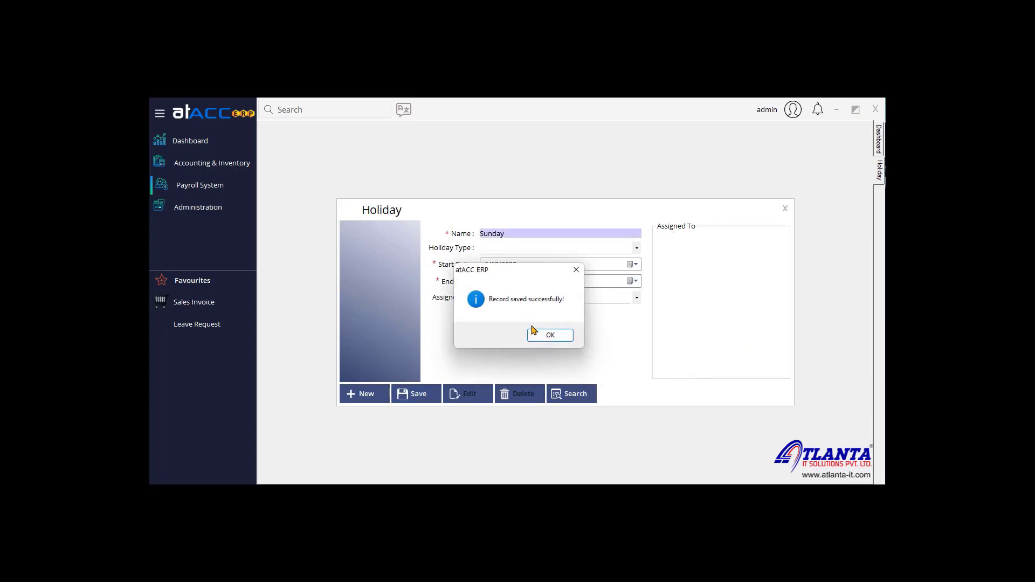
left_click(555, 333)
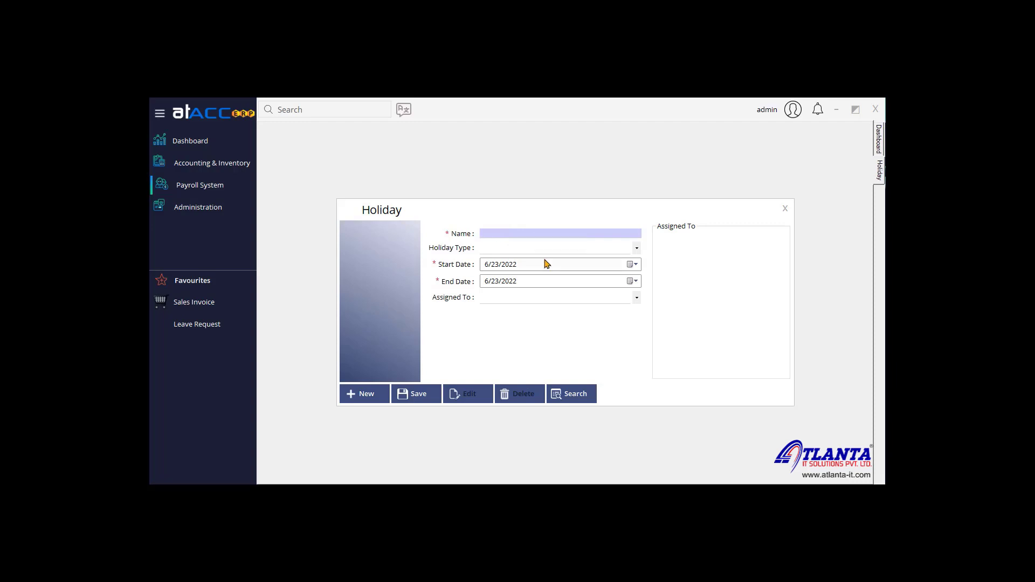
Step: Draft a holiday running from 7/1/2022 to 7/30/2022
left_click(631, 264)
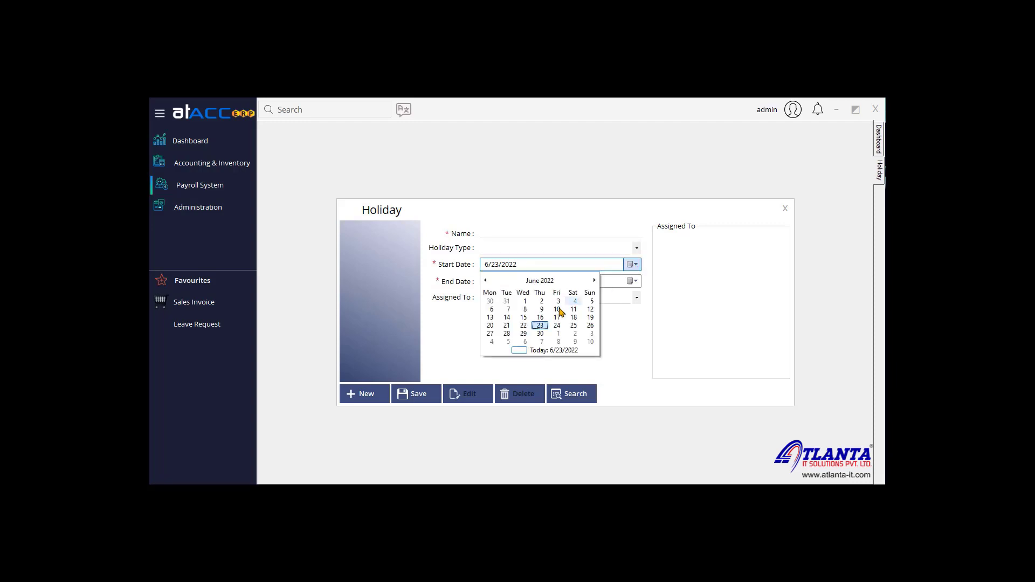
left_click(594, 280)
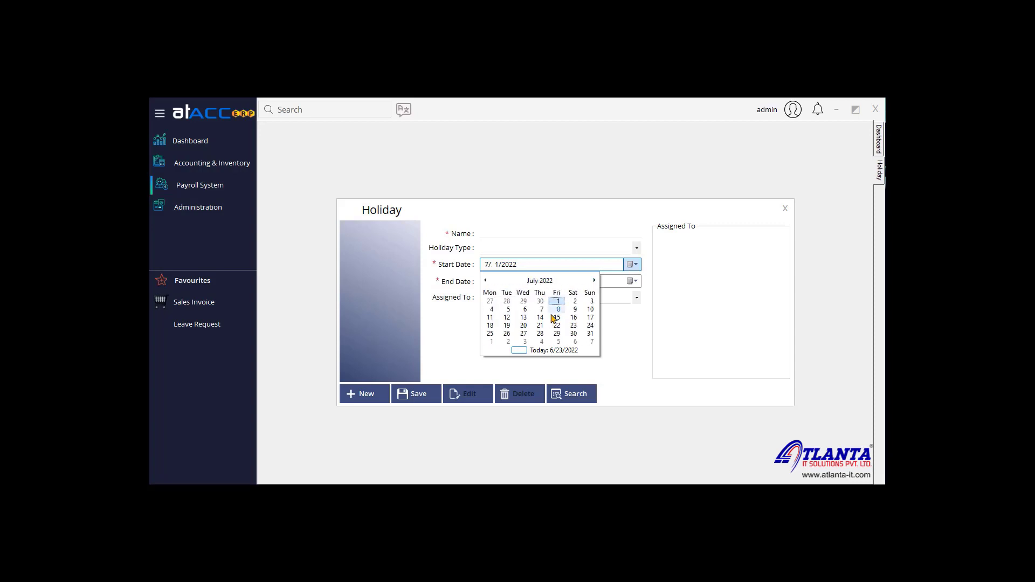
left_click(560, 302)
left_click(632, 281)
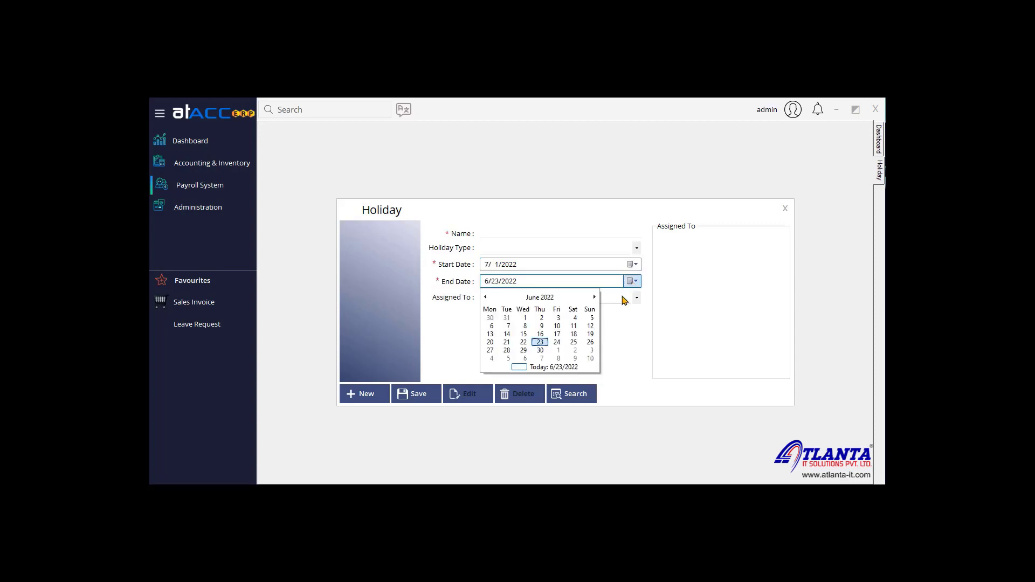
left_click(594, 297)
left_click(573, 350)
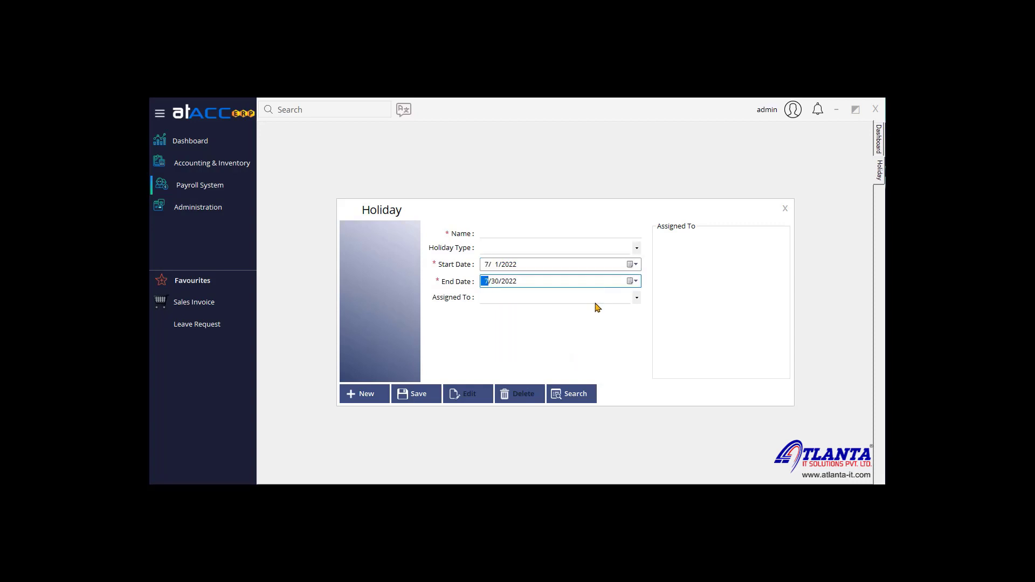
Step: Set the holiday type to Vacation, then close the Holiday form without saving
left_click(621, 295)
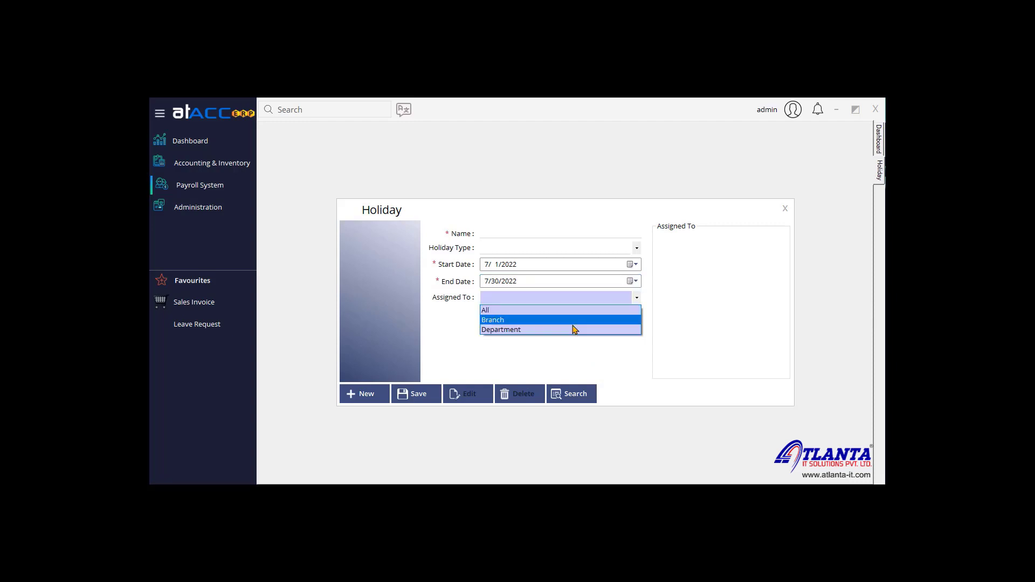
left_click(660, 308)
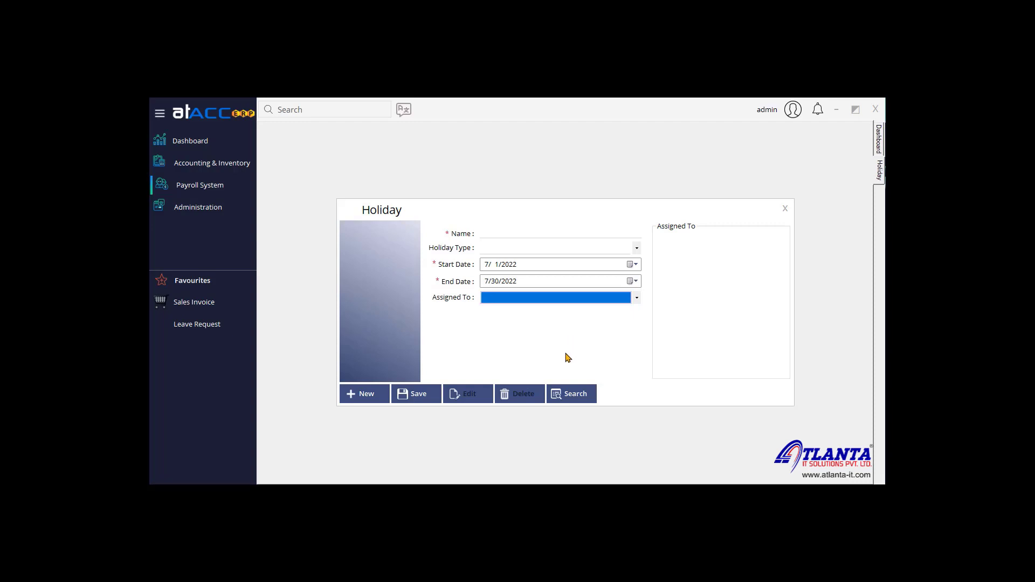
left_click(533, 248)
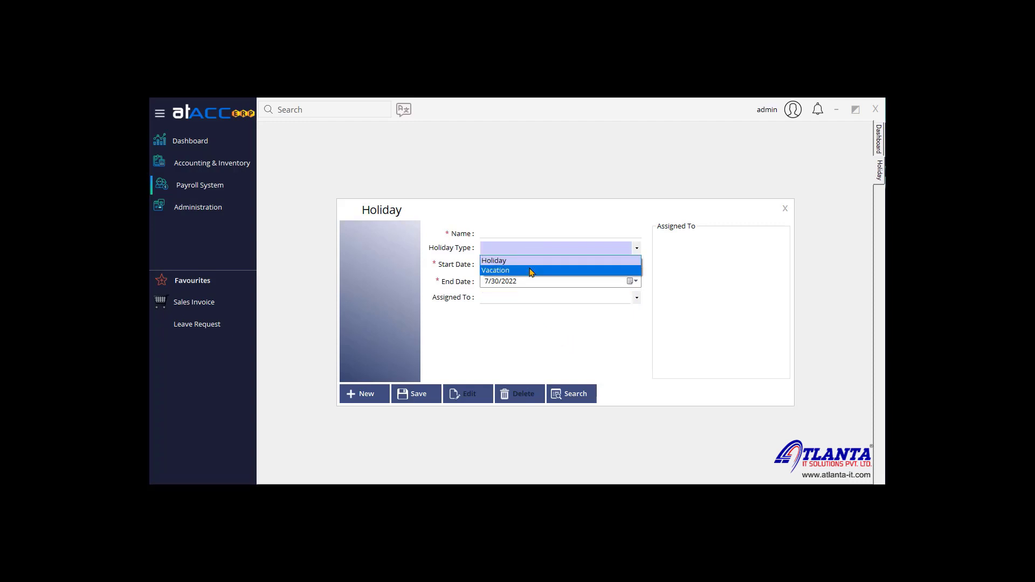
left_click(523, 268)
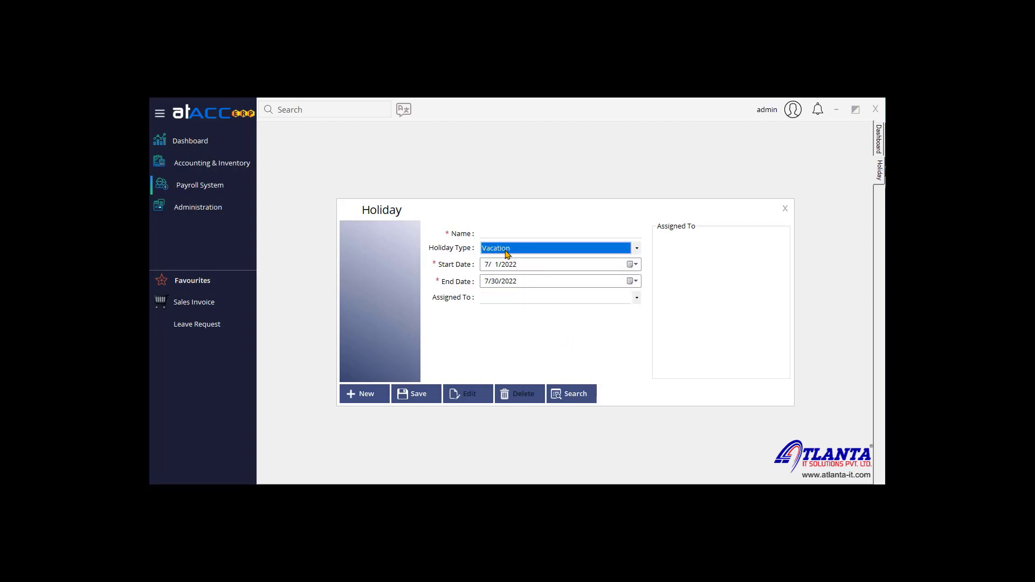
left_click(785, 208)
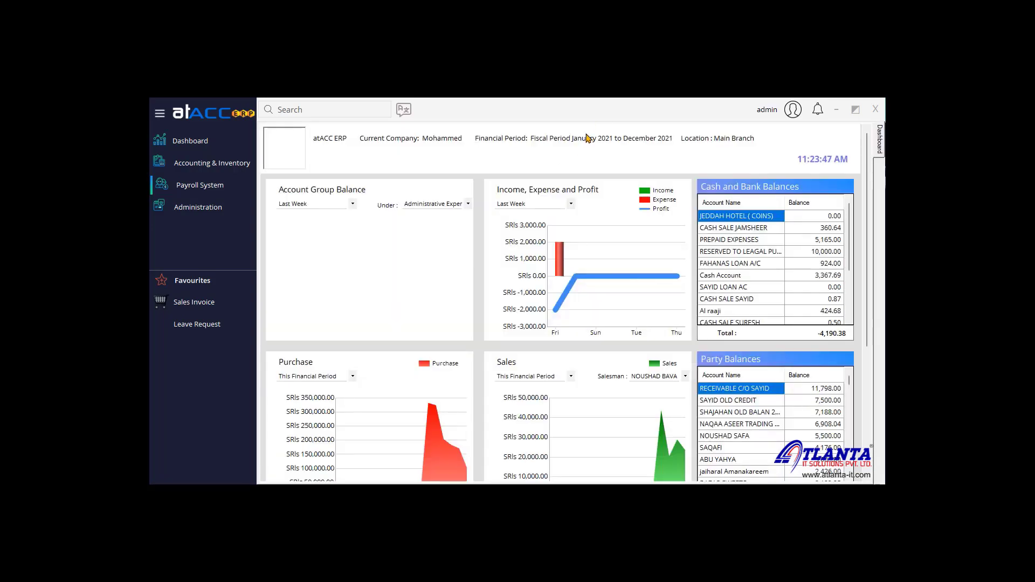
Step: Open the Salary Period master, review the existing June period, and start a new period
left_click(225, 193)
mouse_move(334, 197)
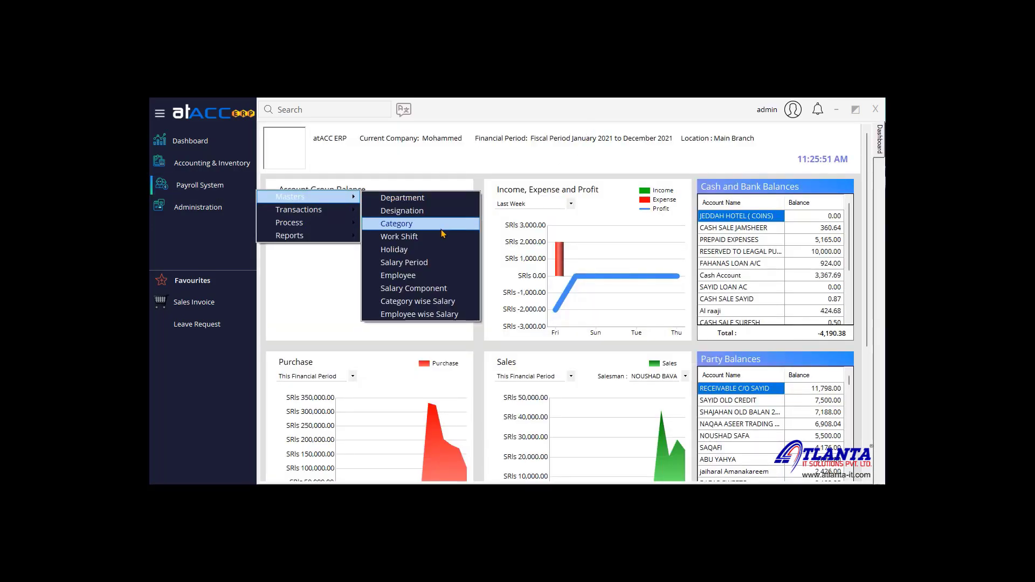
left_click(443, 264)
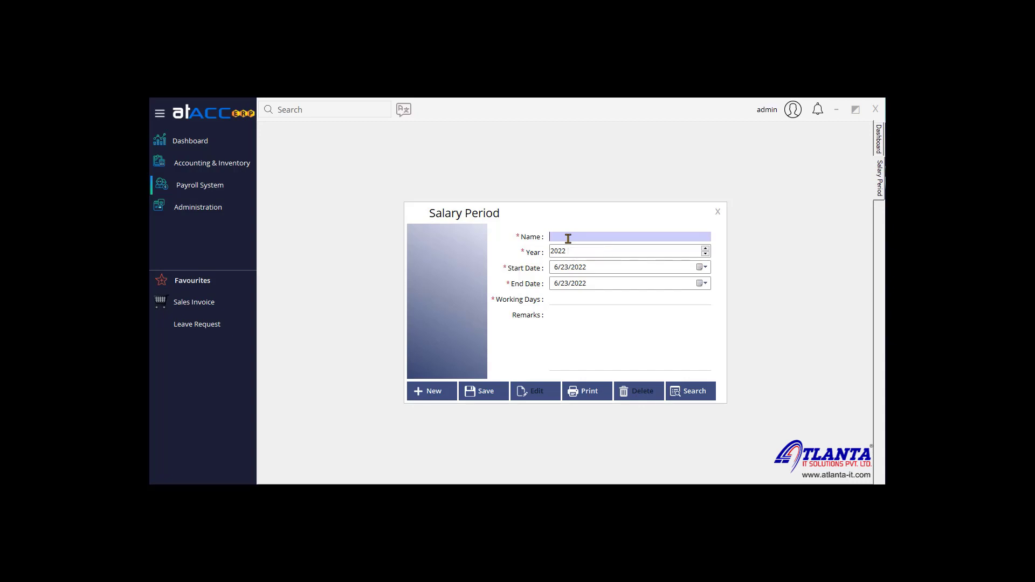
left_click(695, 398)
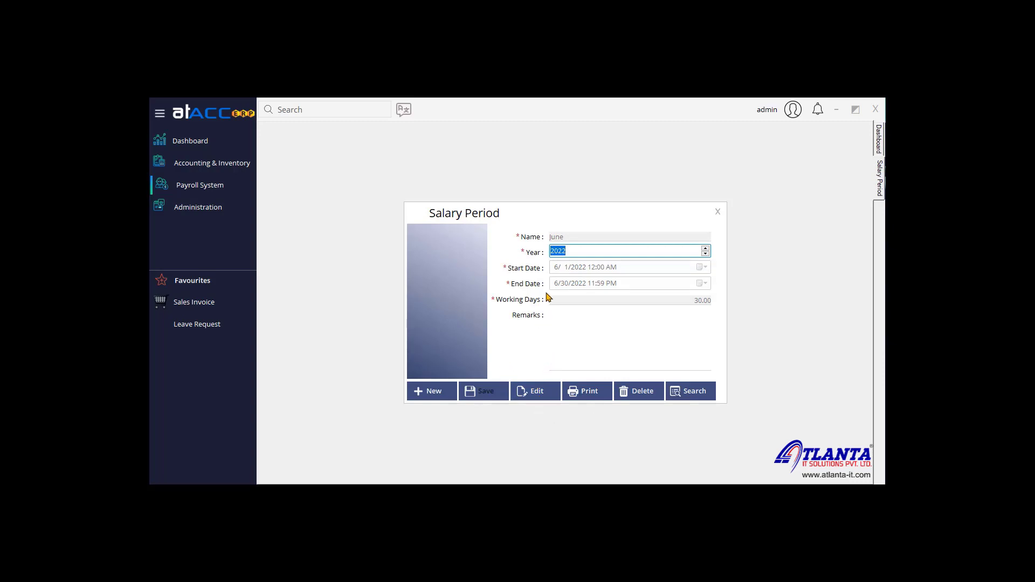
left_click(455, 385)
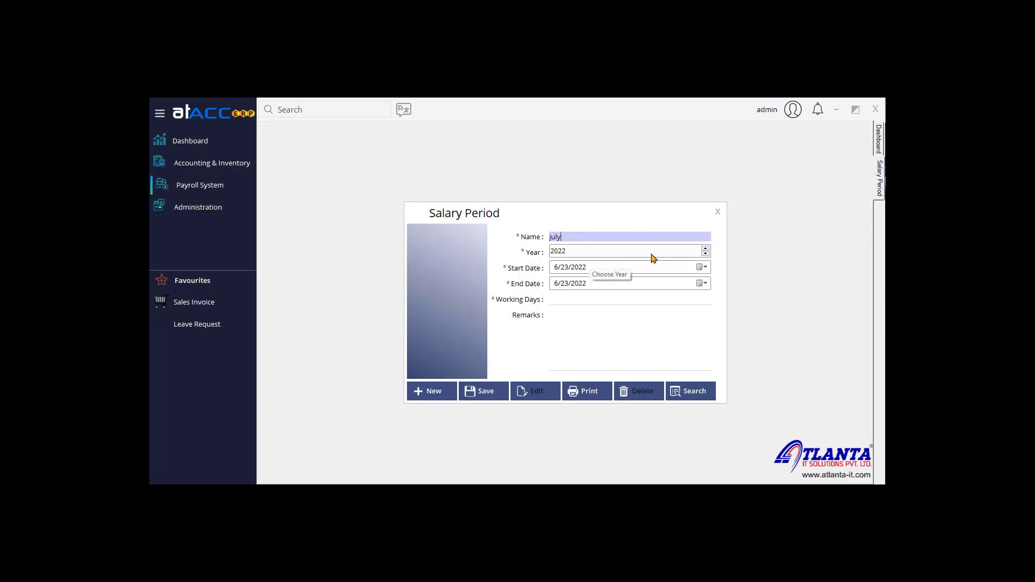
Step: Set the july period's dates from 7/1/2022 to 7/31/2022
left_click(699, 268)
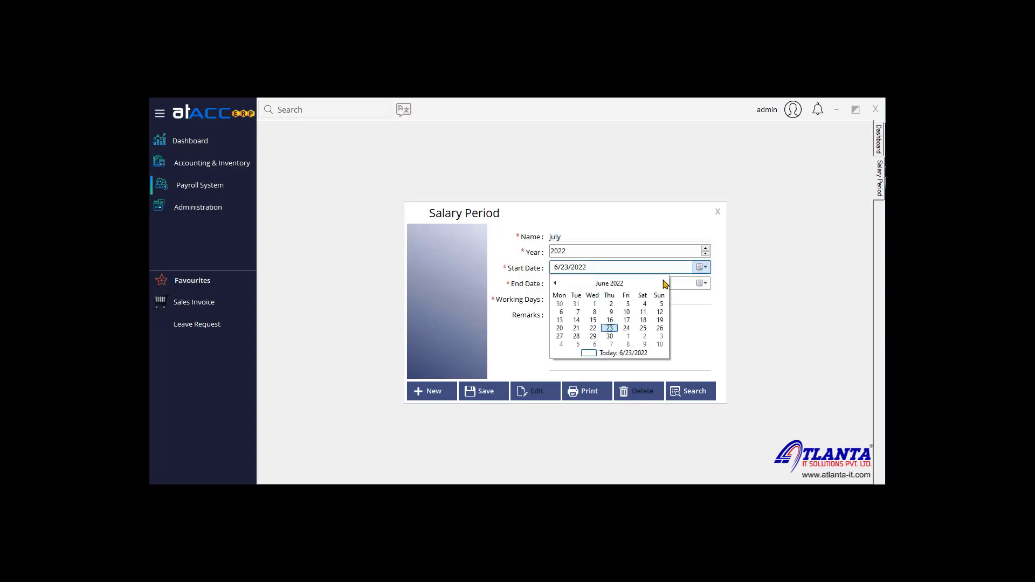
left_click(665, 282)
left_click(623, 298)
left_click(701, 283)
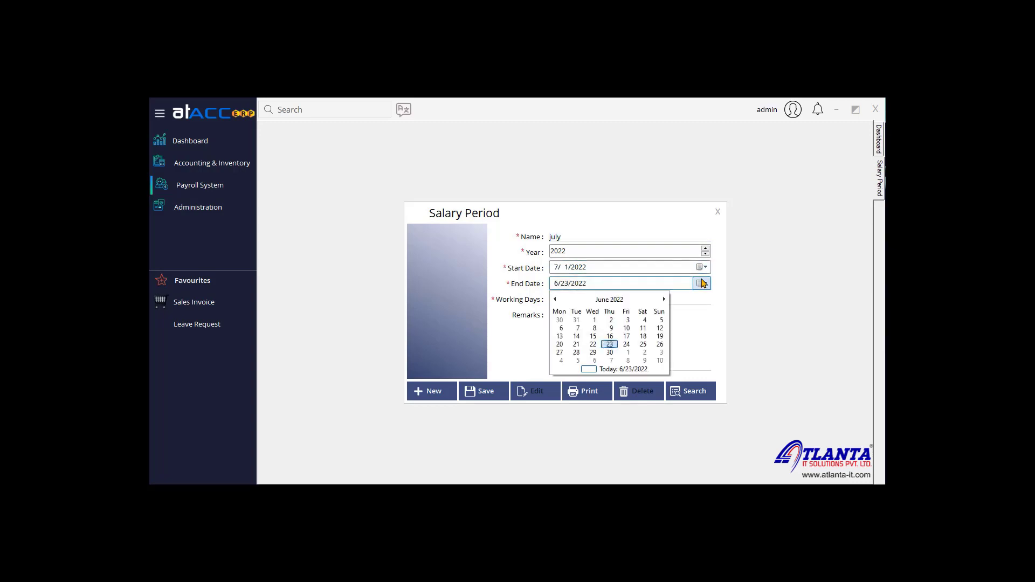
left_click(664, 300)
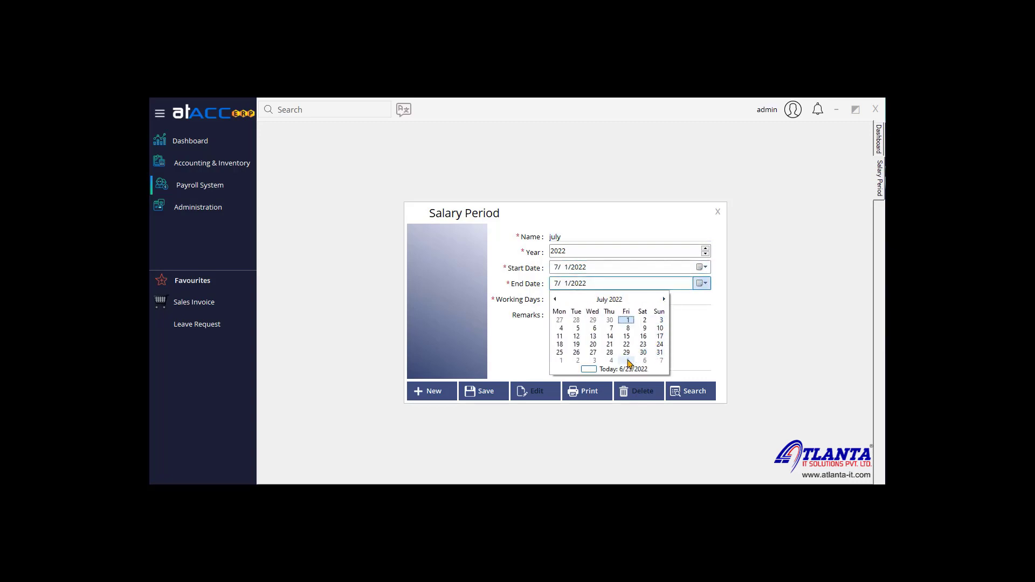
left_click(660, 352)
Step: Enter 28 working days, verify both dates' year, and save the period
left_click(606, 298)
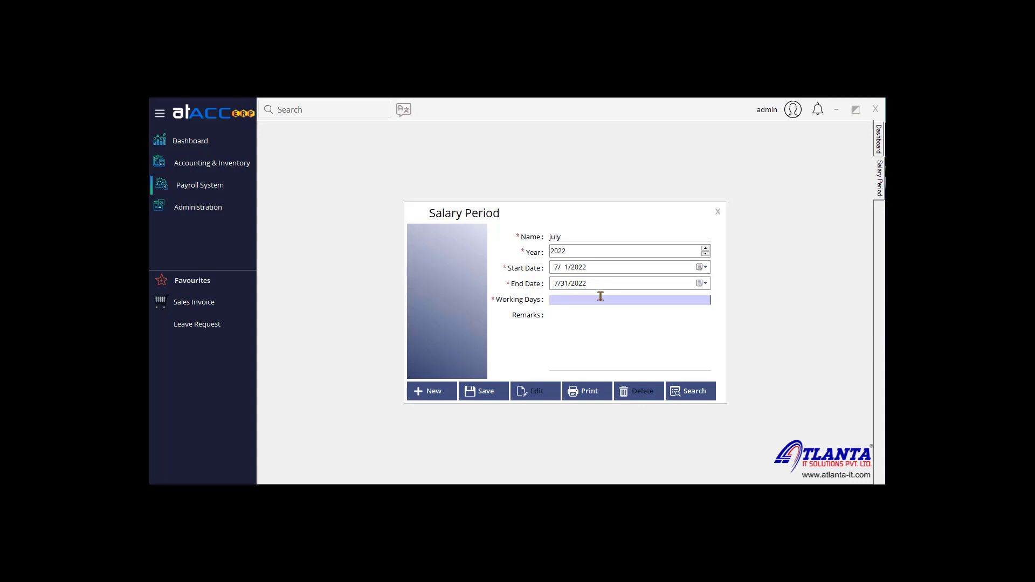
left_click(580, 268)
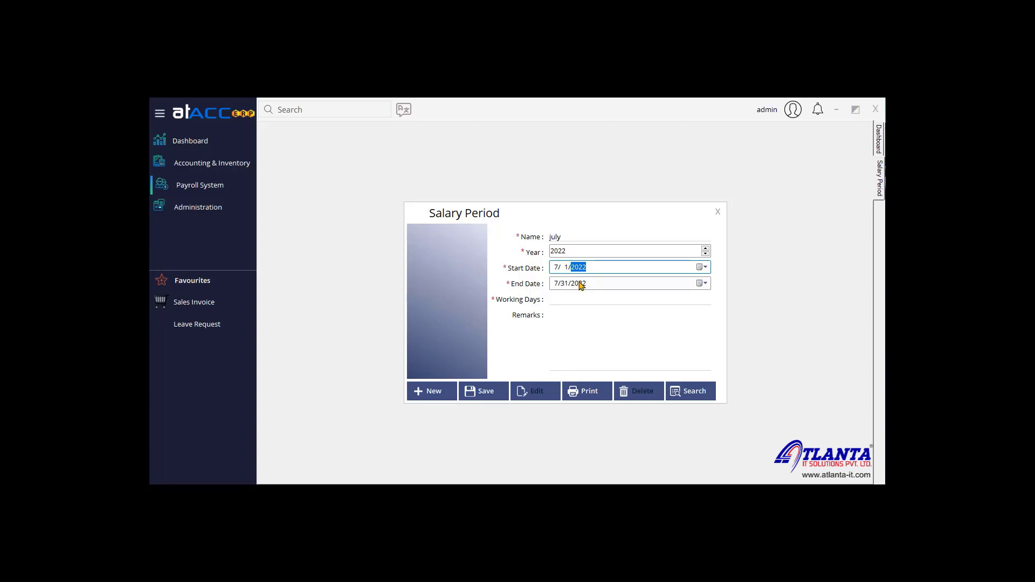
left_click(582, 285)
left_click(623, 298)
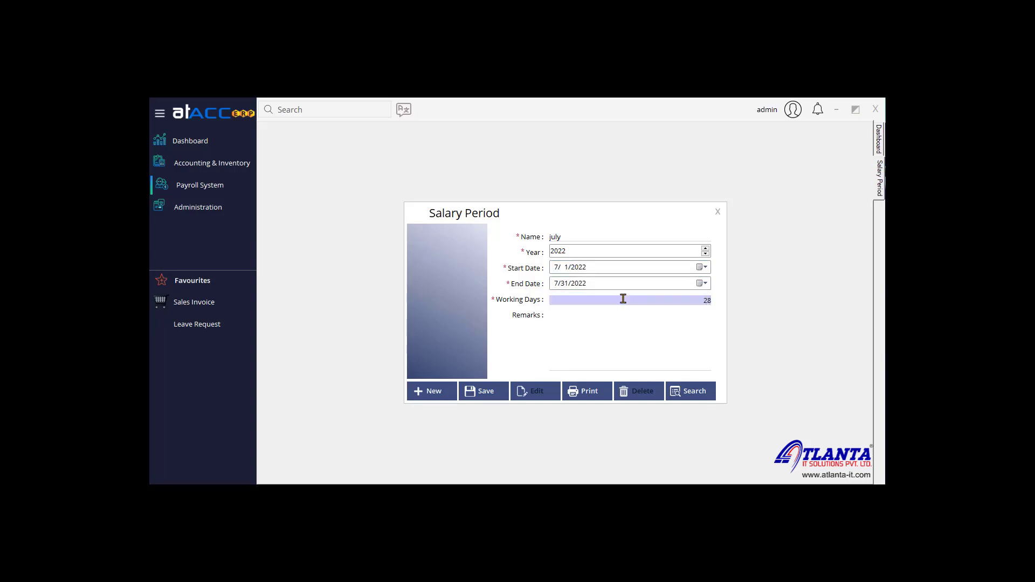
left_click(597, 326)
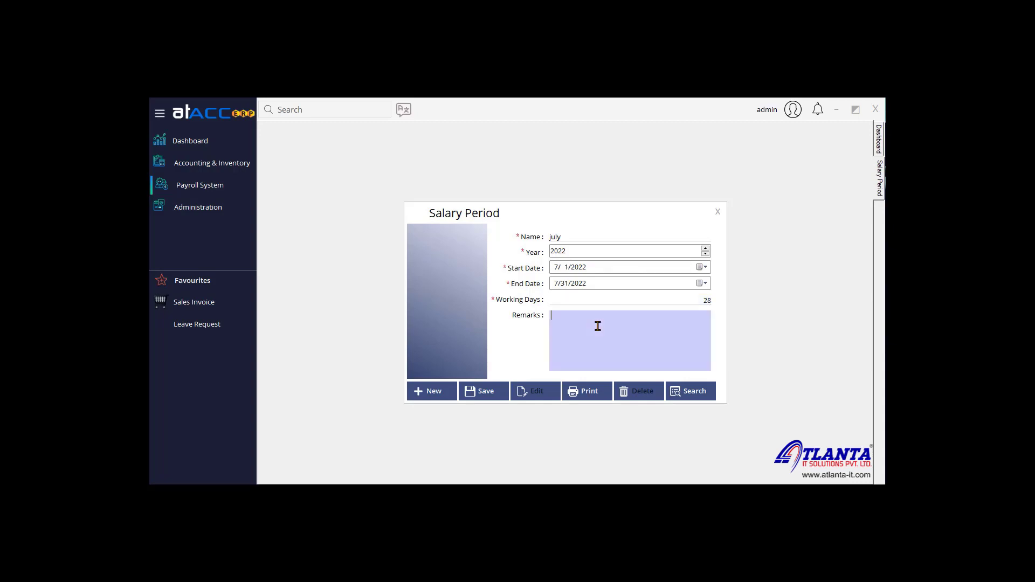
left_click(481, 389)
left_click(570, 339)
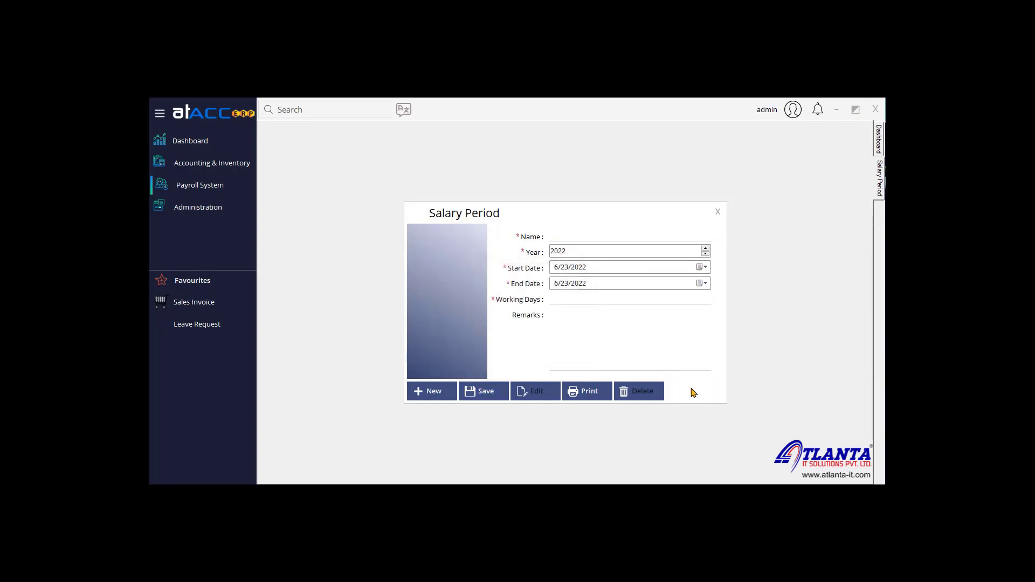
Step: Confirm July appears alongside June in the period search, then close the Salary Period screen
left_click(691, 392)
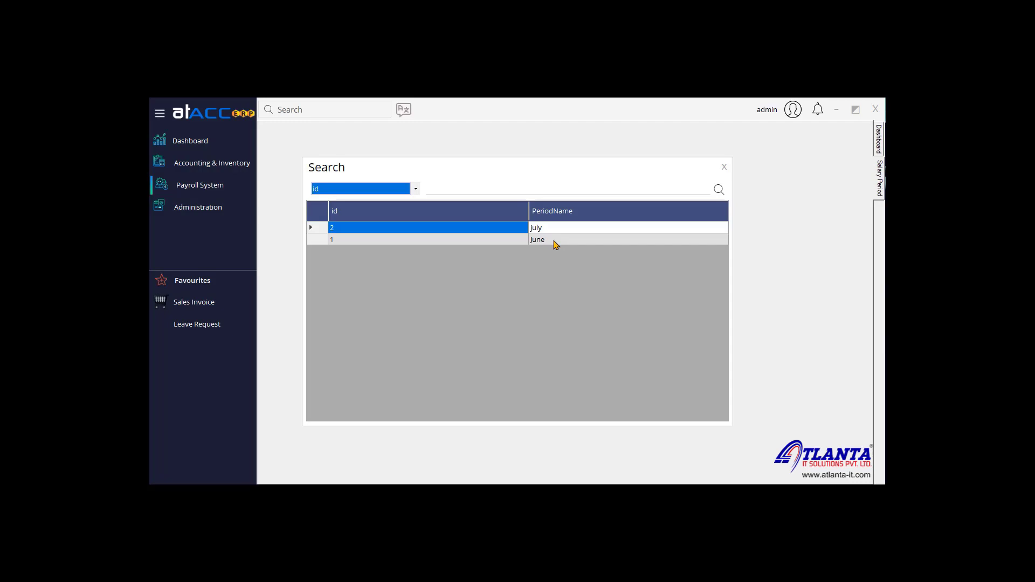
left_click(725, 167)
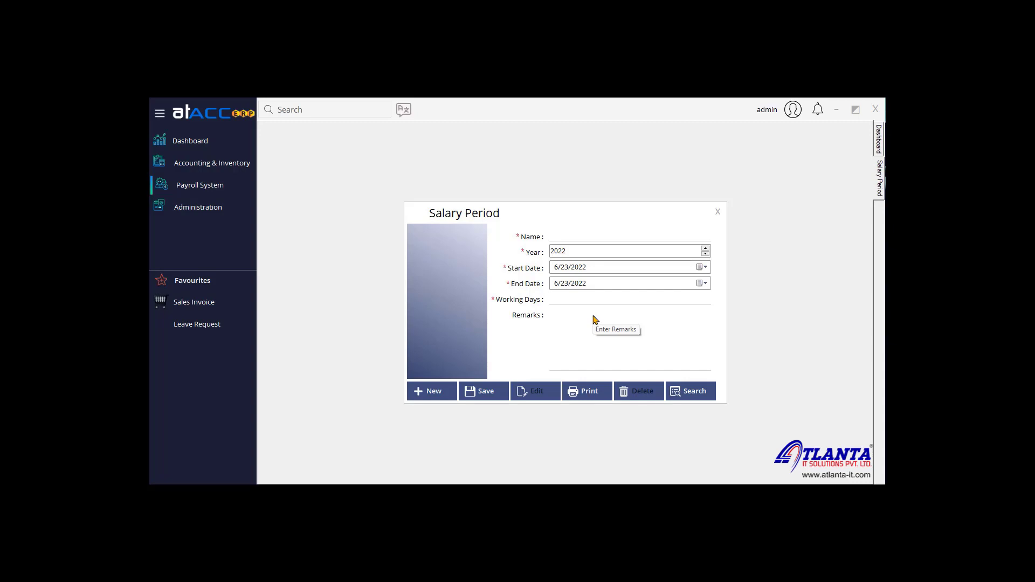
left_click(717, 212)
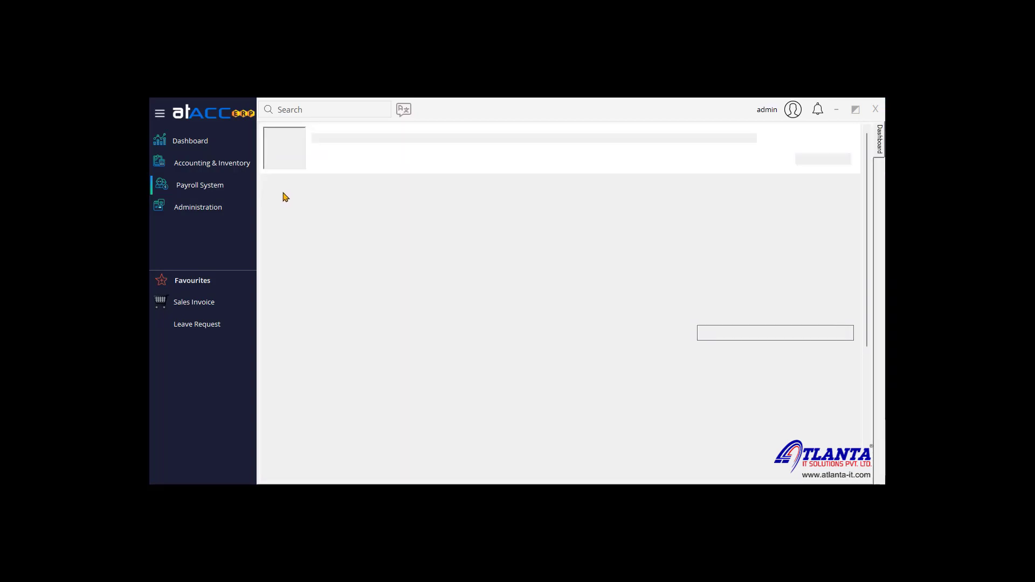
Step: Load Test Employee's record (EMP7) in the Employee master and make it editable
left_click(231, 193)
mouse_move(278, 197)
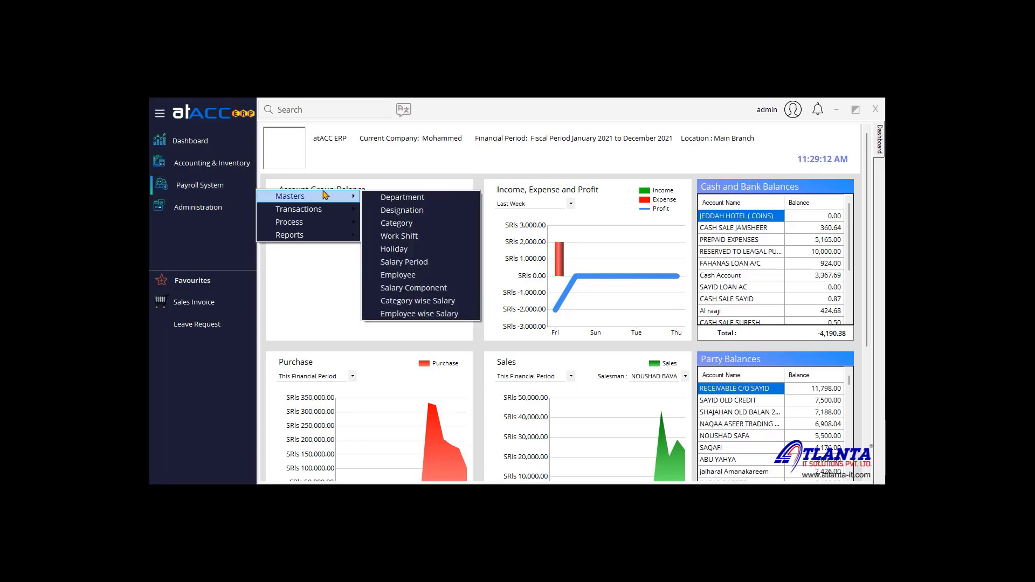
left_click(437, 274)
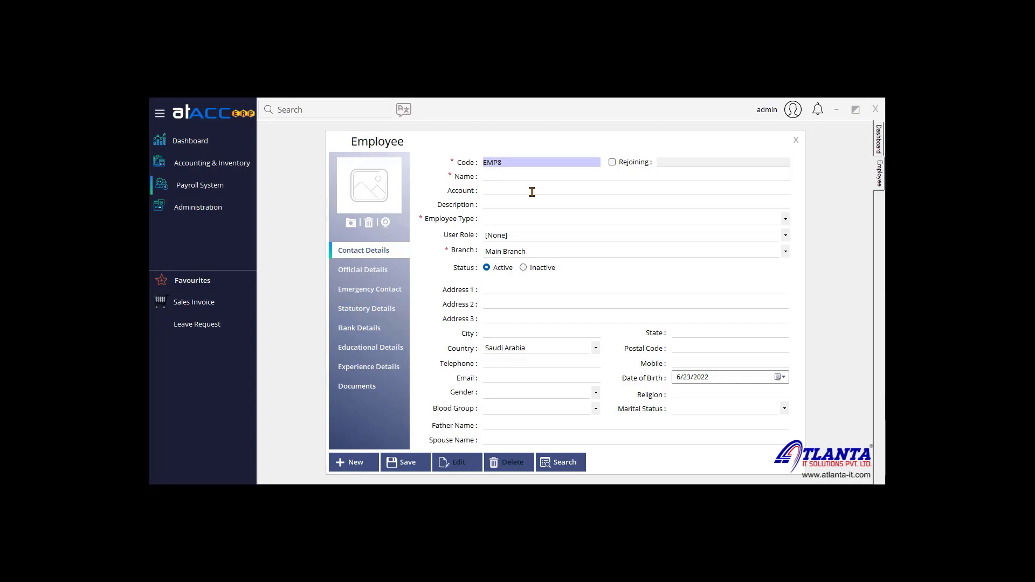
left_click(566, 464)
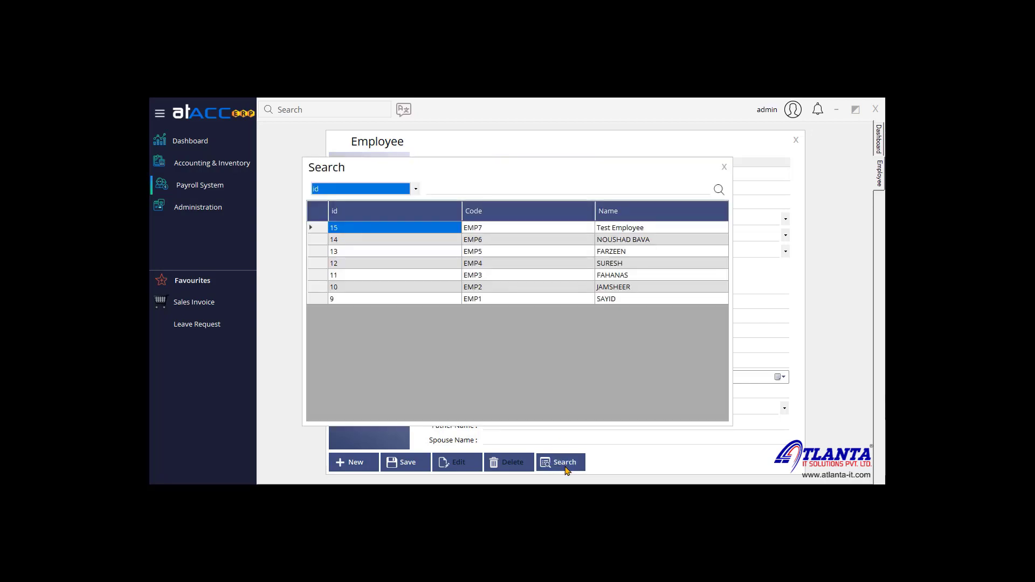
left_click(724, 165)
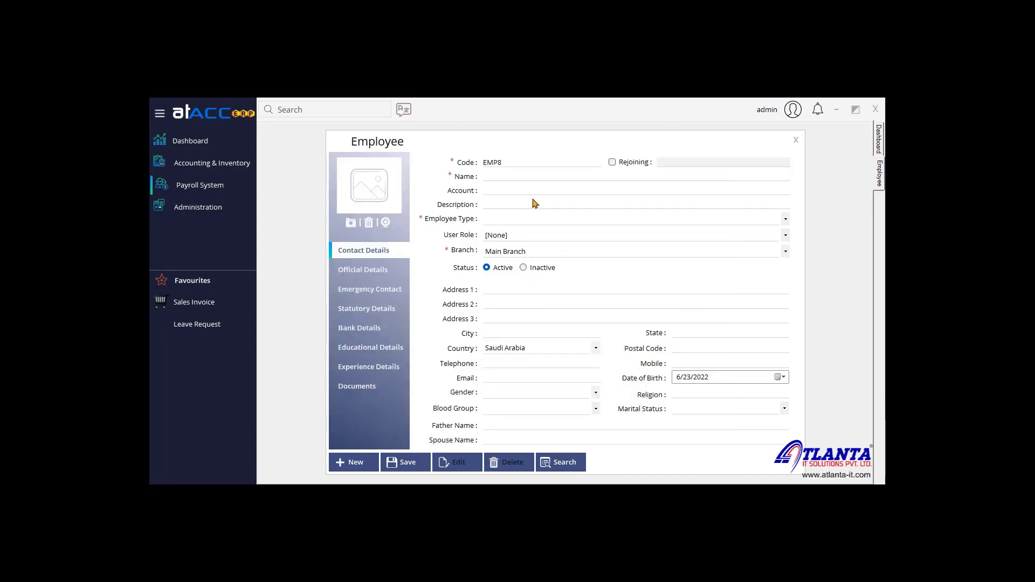
left_click(499, 174)
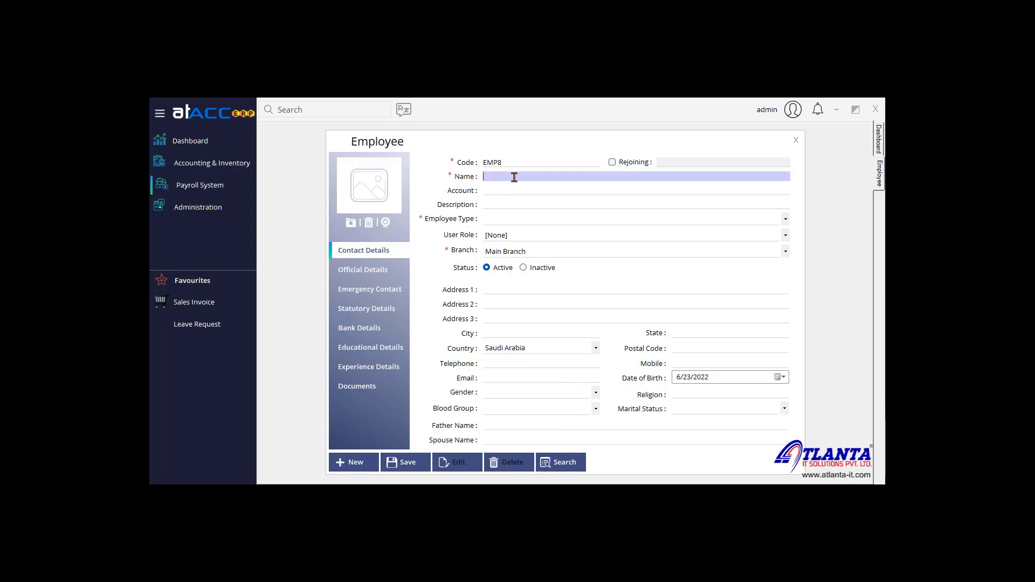
left_click(571, 460)
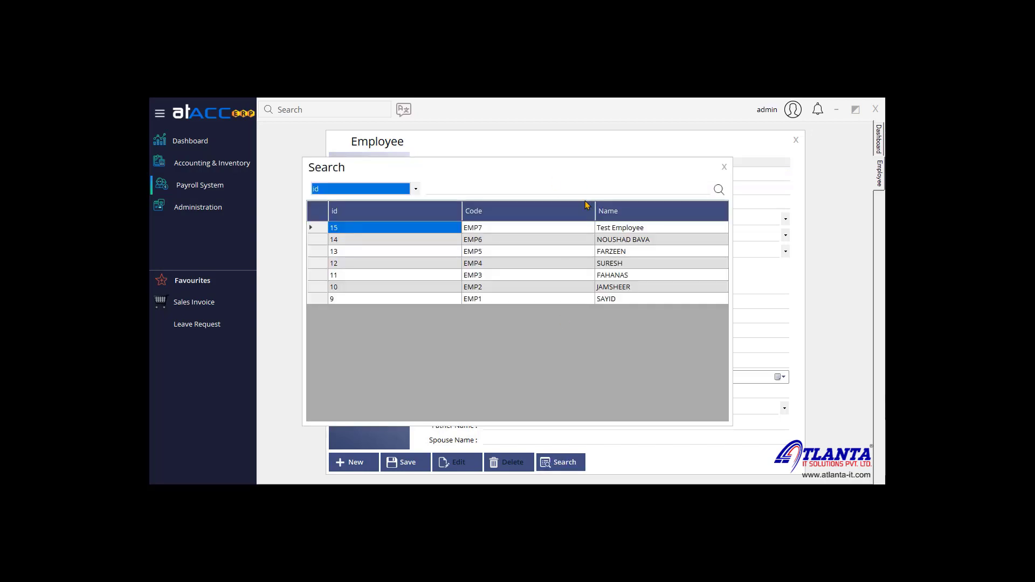
double_click(587, 229)
left_click(470, 467)
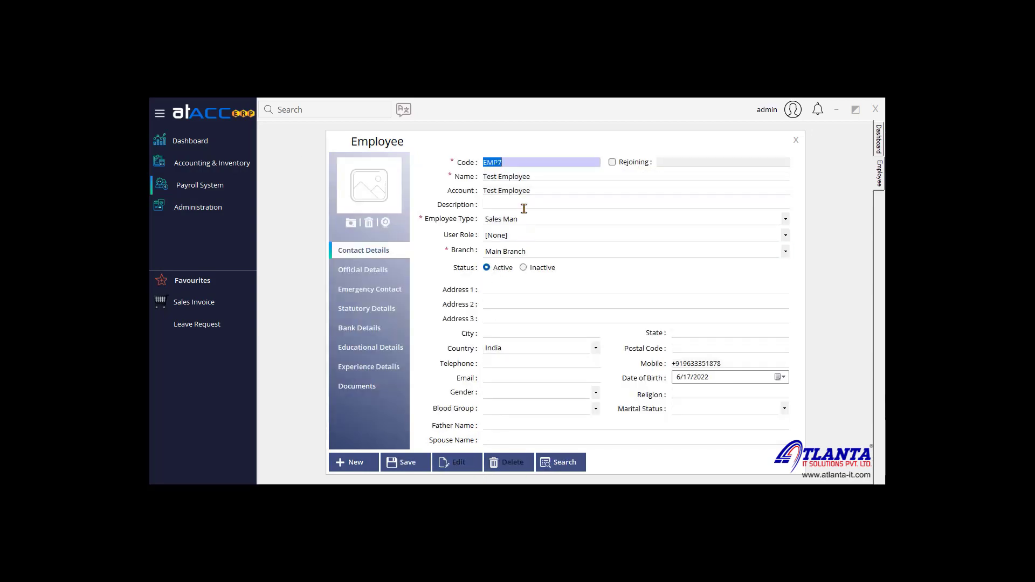
Step: Select the employee name and keep Sales Man as the employee type
left_click(510, 178)
triple_click(509, 178)
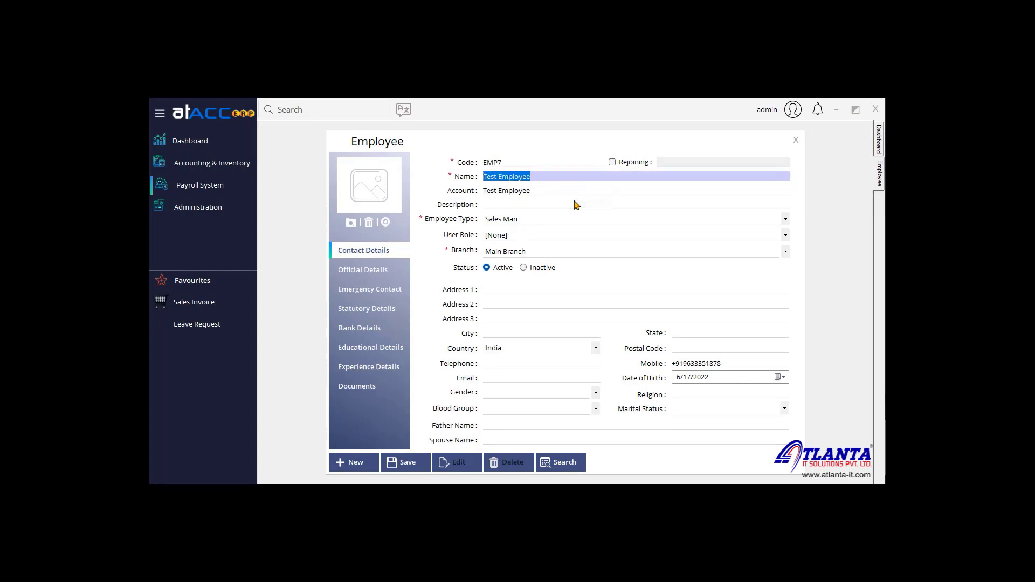
left_click(540, 222)
left_click(541, 222)
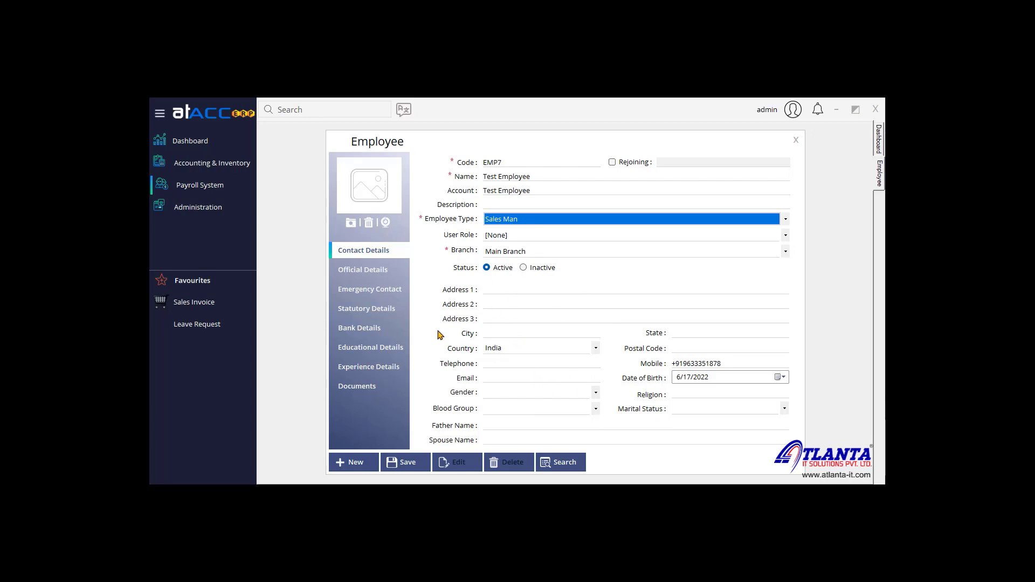
Step: Set department to Sales Department, category Level 1 Employee, and Monthly salary frequency
left_click(379, 271)
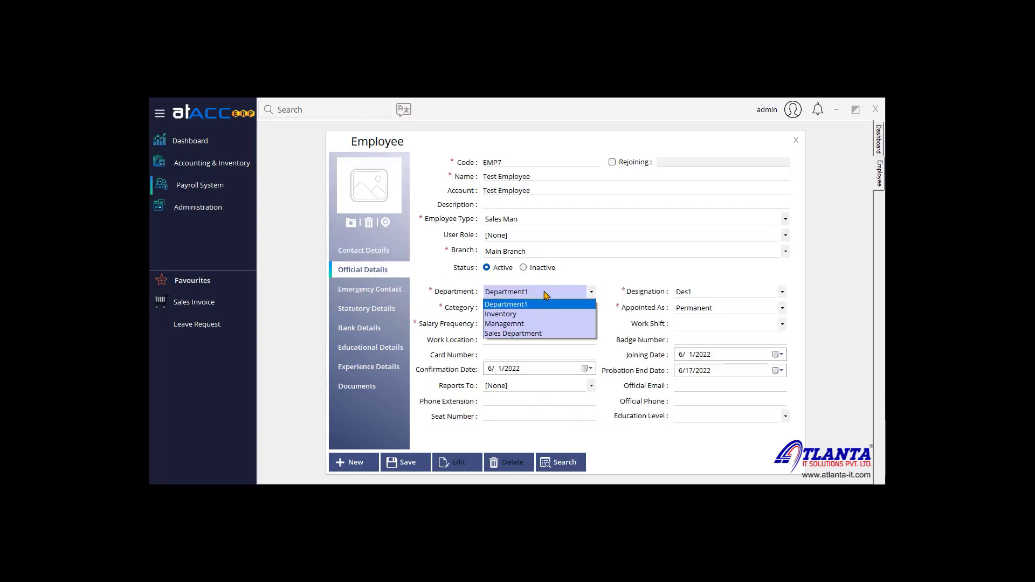
left_click(544, 294)
left_click(546, 295)
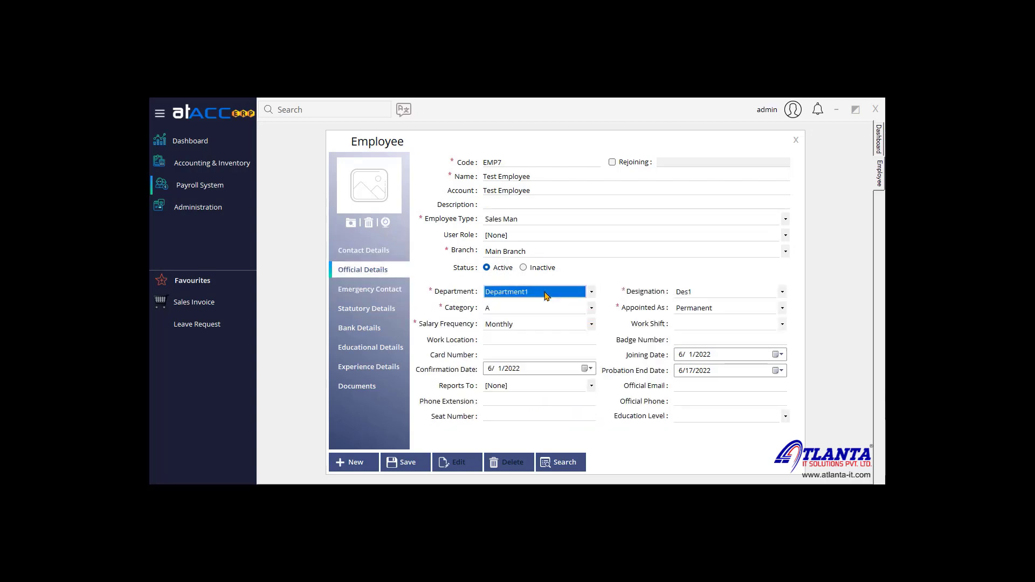
left_click(546, 294)
left_click(546, 334)
left_click(553, 309)
left_click(555, 329)
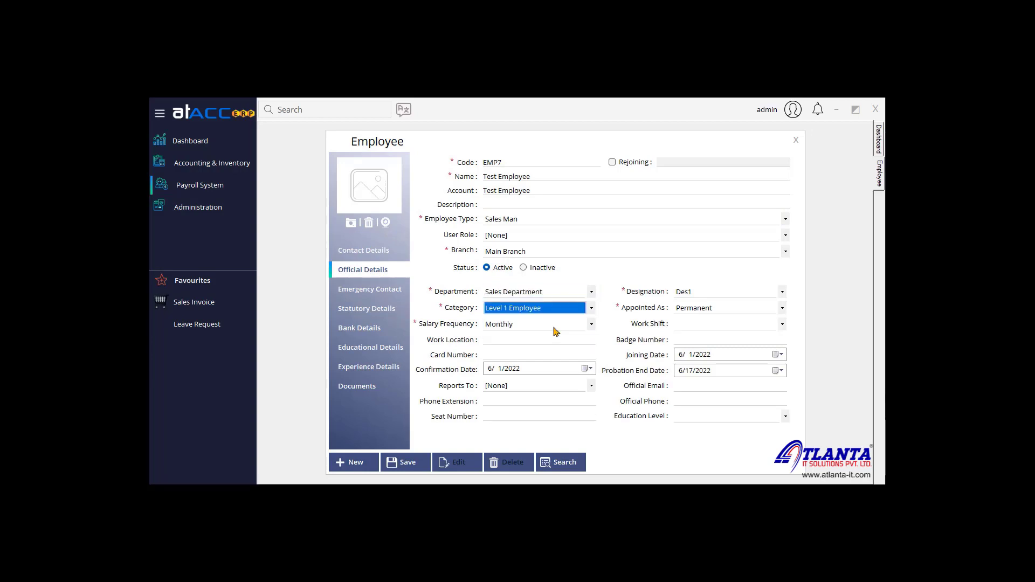
left_click(538, 324)
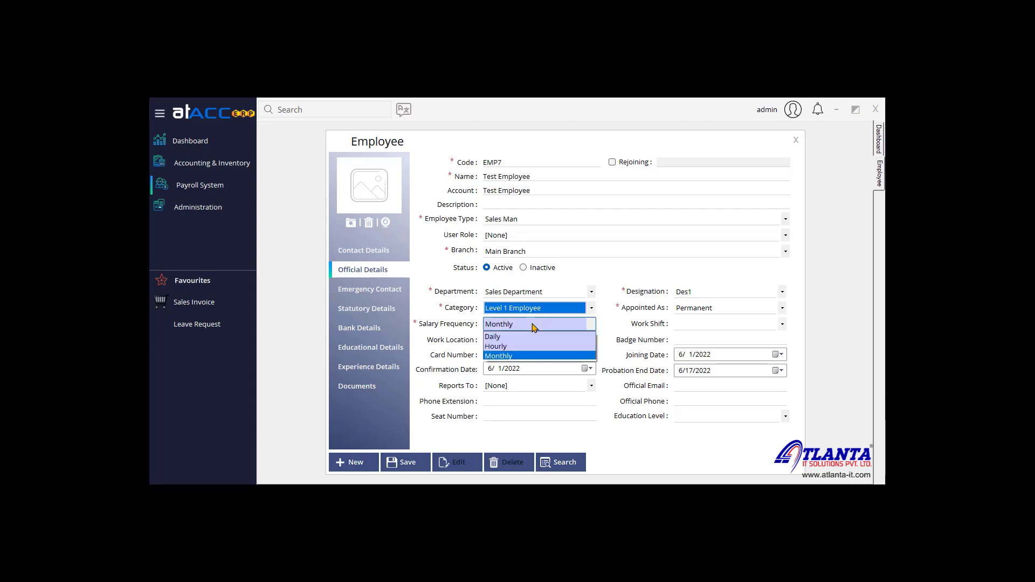
left_click(535, 356)
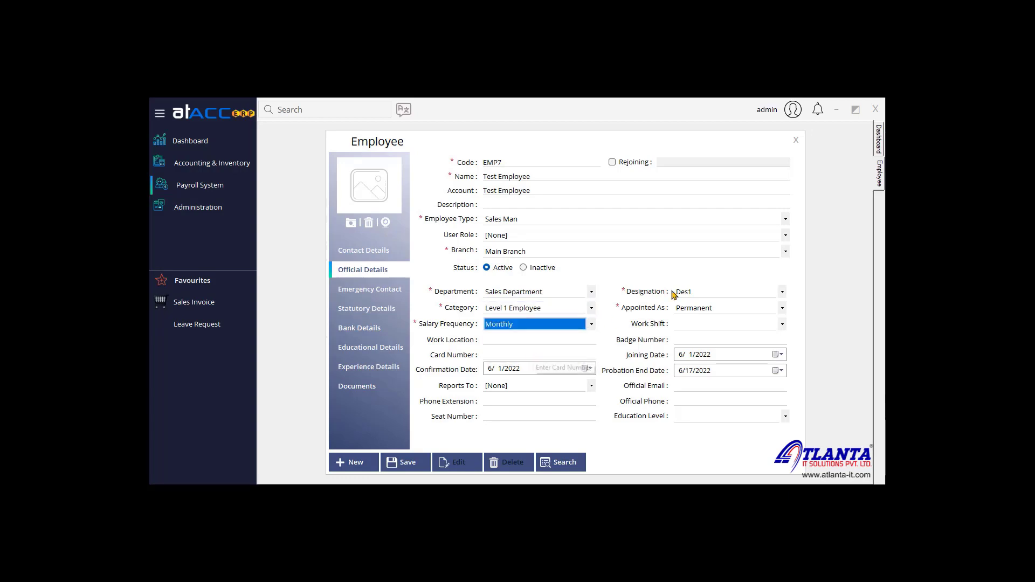
Step: Set designation to Sales Head and appointment to Permanent, leaving the work shift unchanged
left_click(723, 291)
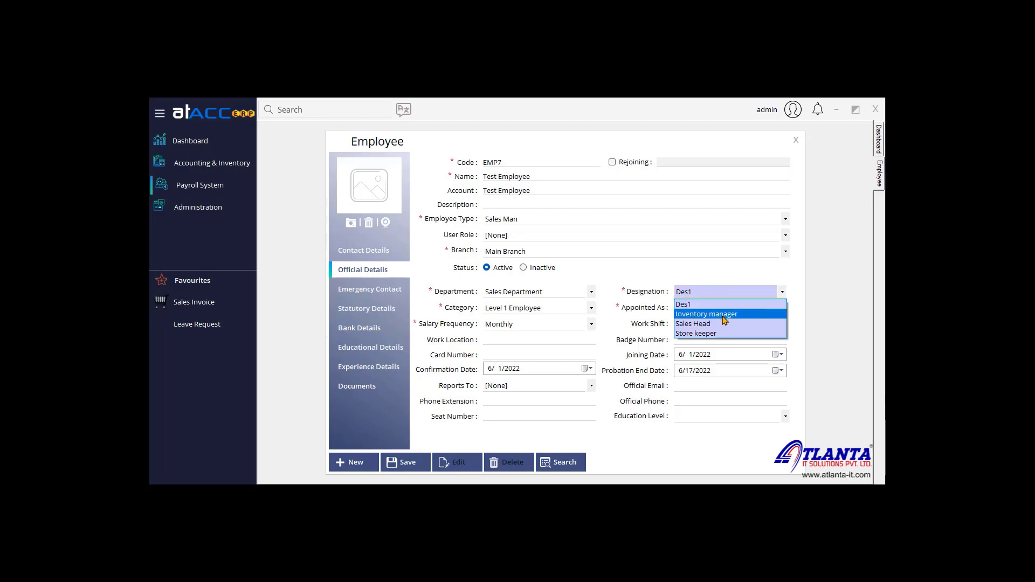
left_click(724, 324)
left_click(719, 309)
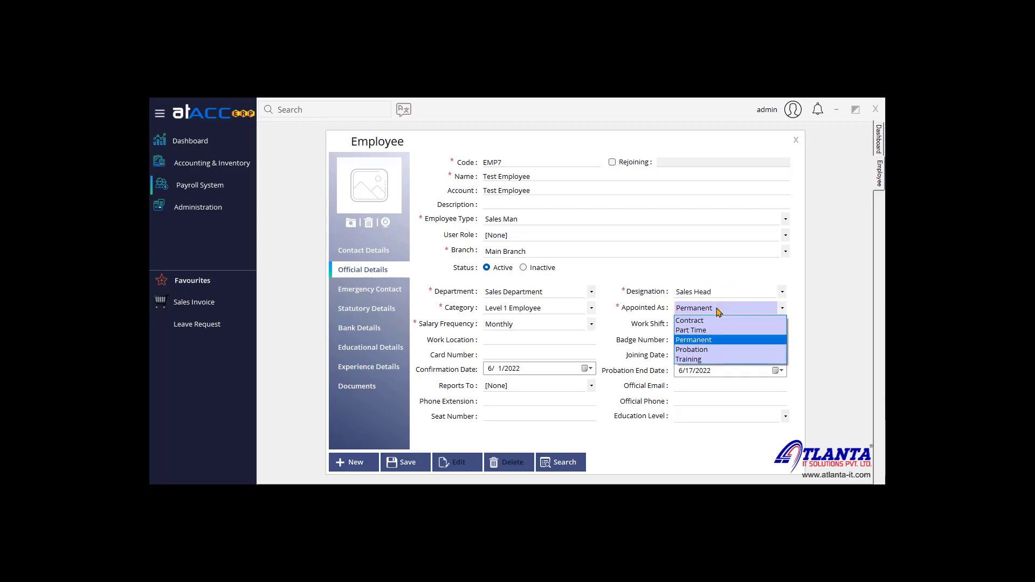
left_click(719, 344)
left_click(720, 325)
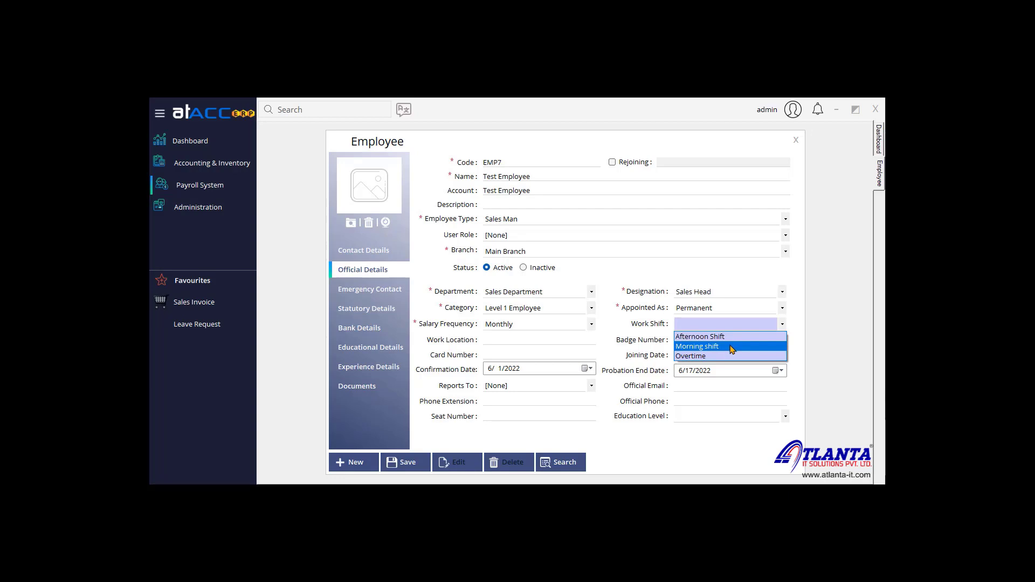
left_click(792, 311)
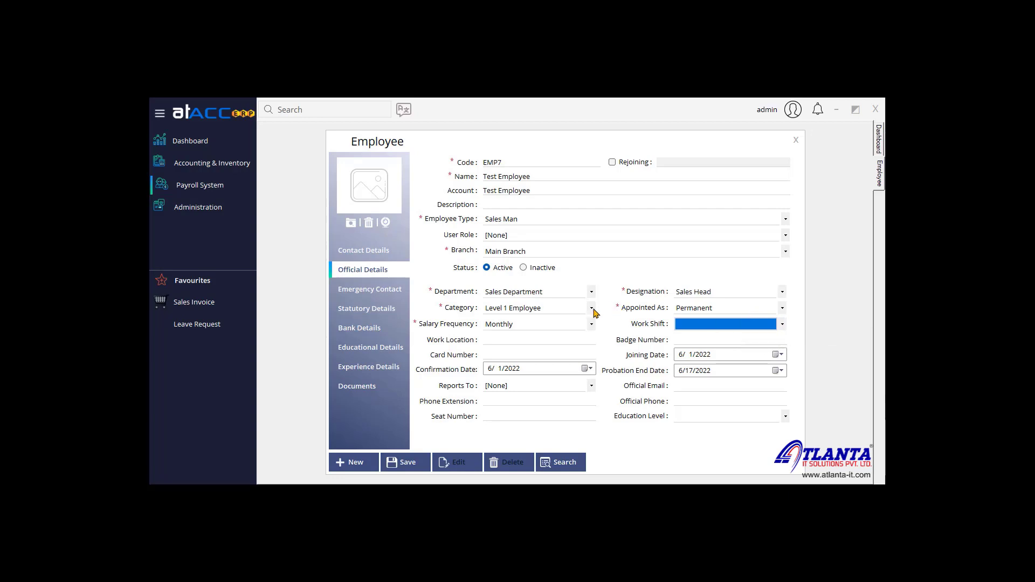
Step: Set joining and confirmation dates to 6/1/2022, leaving reports-to as [None]
left_click(777, 355)
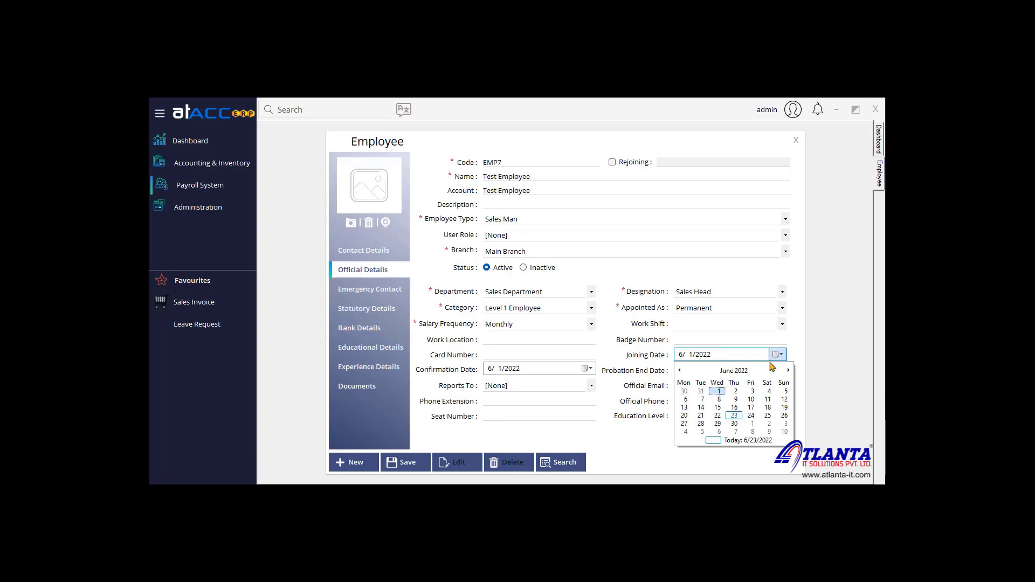
left_click(718, 392)
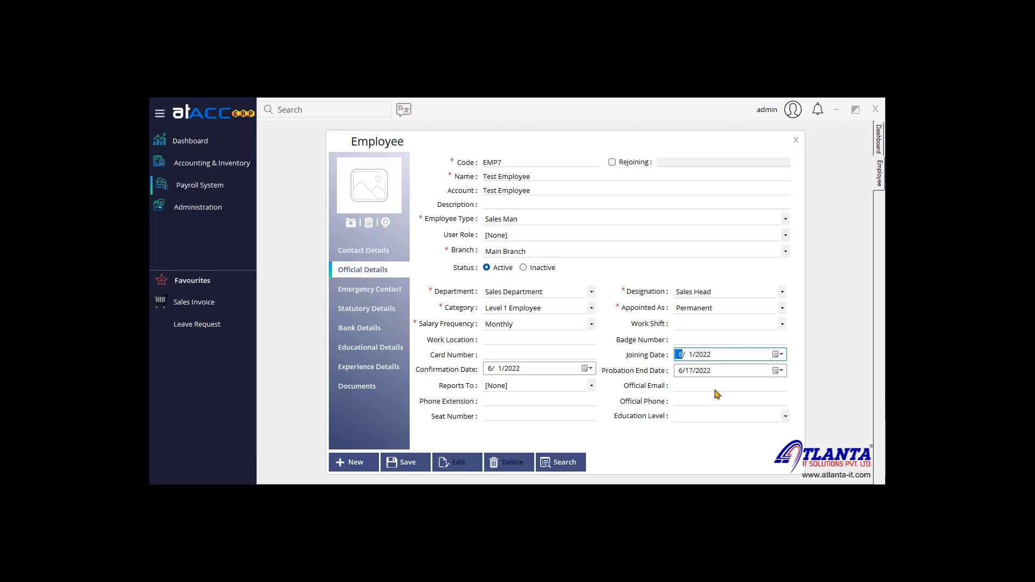
left_click(586, 369)
left_click(529, 408)
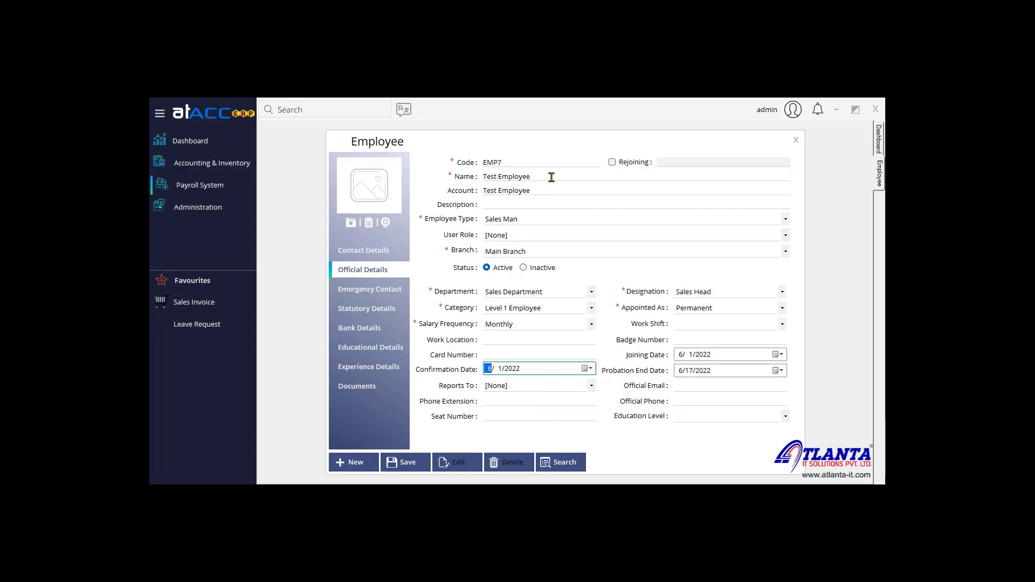
left_click(551, 386)
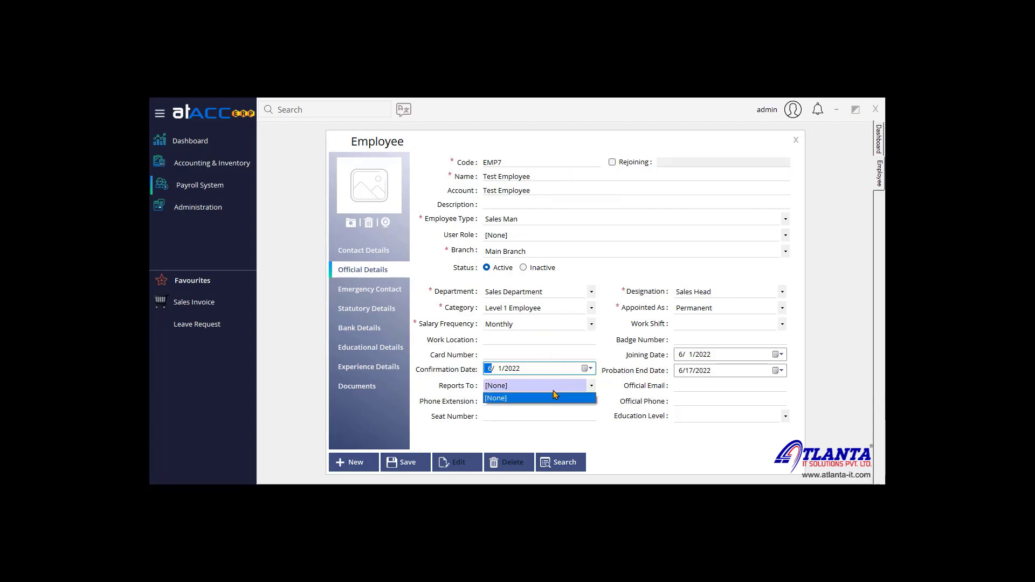
left_click(556, 399)
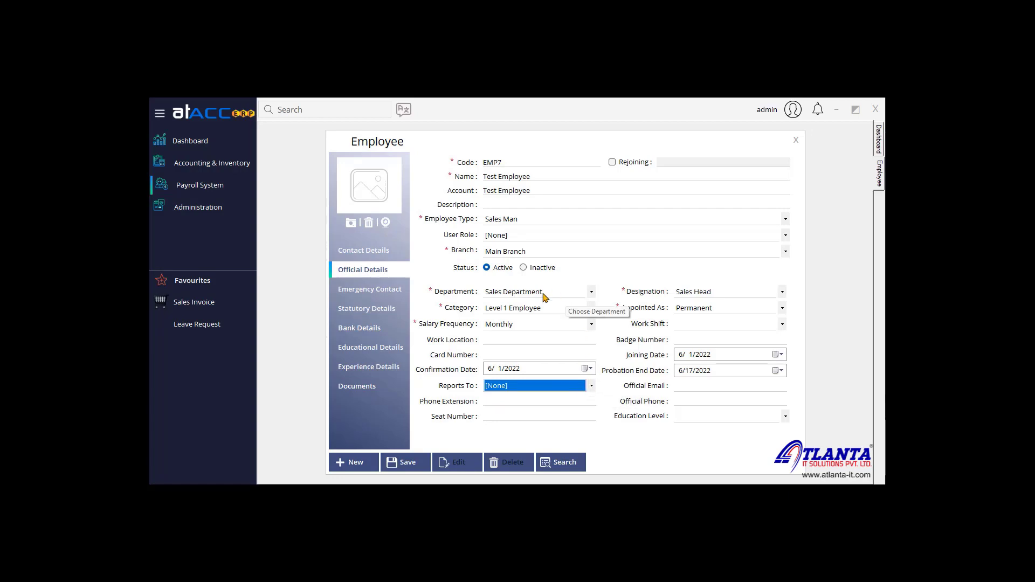
left_click(393, 296)
Step: Review the passport, visa and documents sections, then save EMP7 and confirm the update
left_click(389, 308)
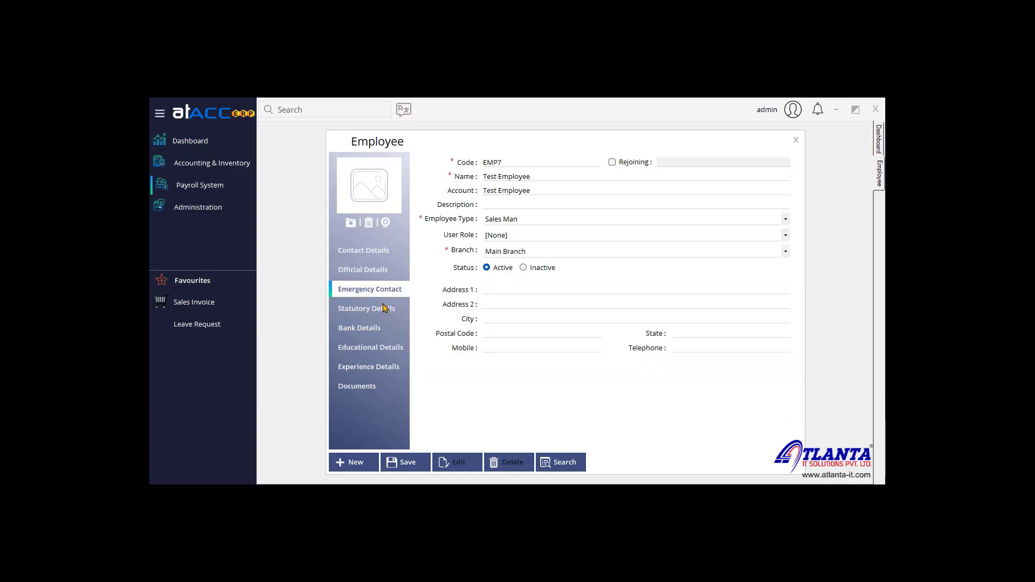
left_click(385, 324)
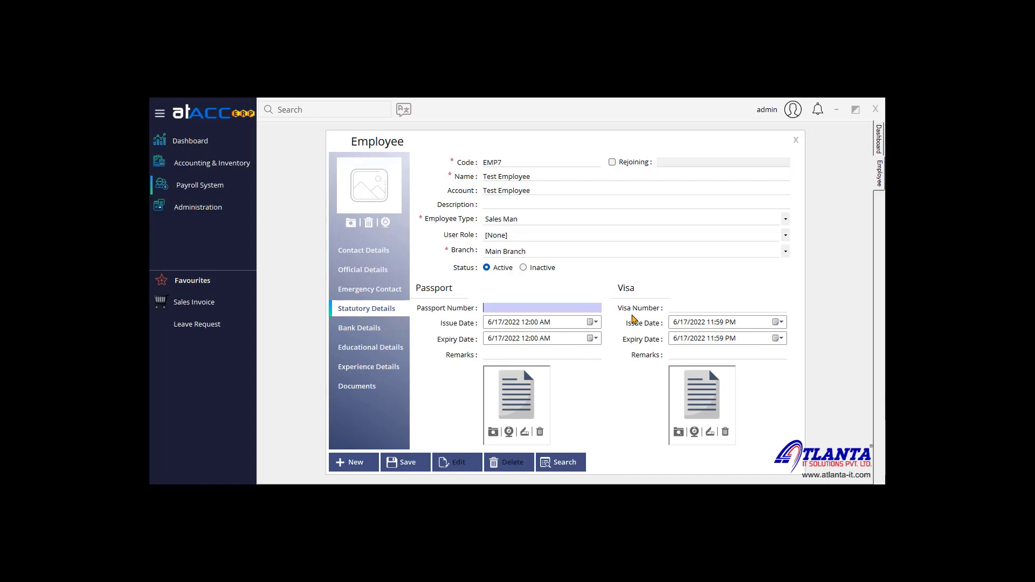
left_click(380, 392)
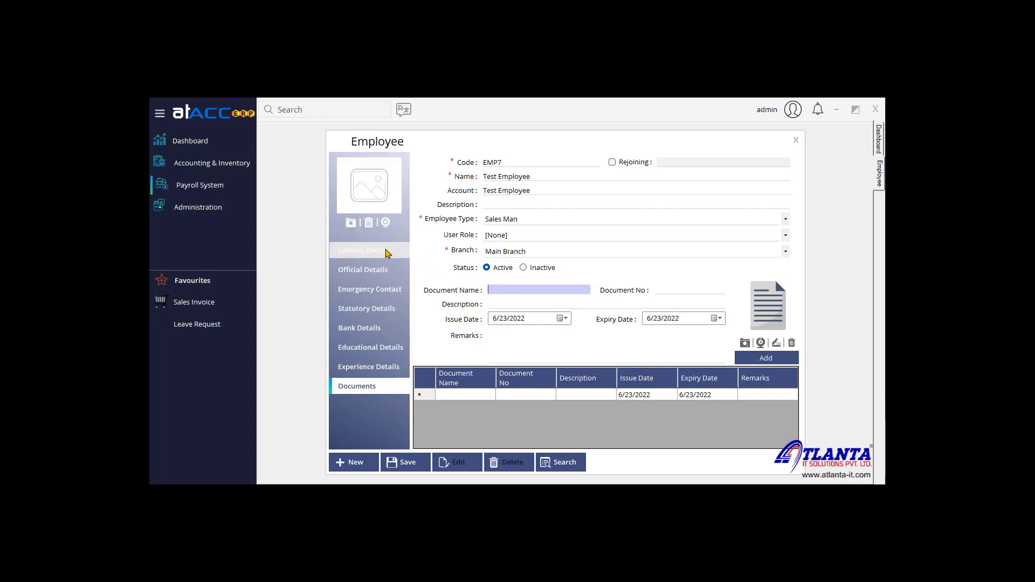
left_click(534, 176)
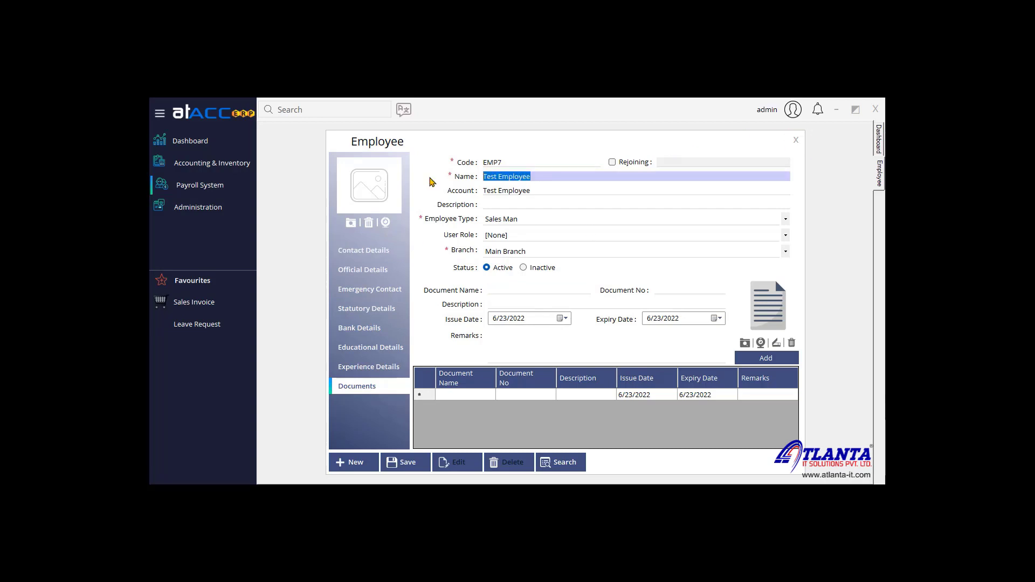
left_click(408, 462)
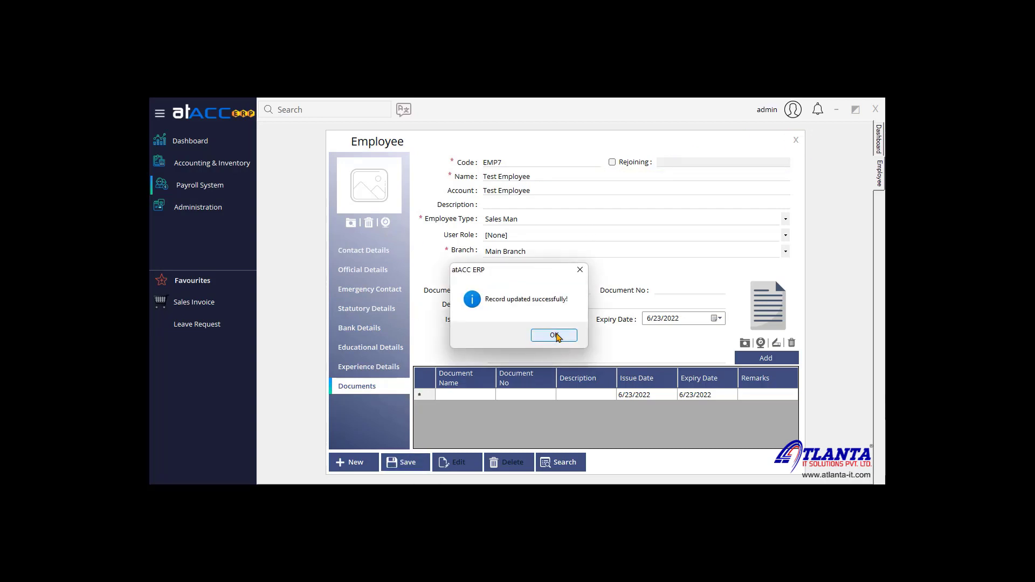
left_click(554, 335)
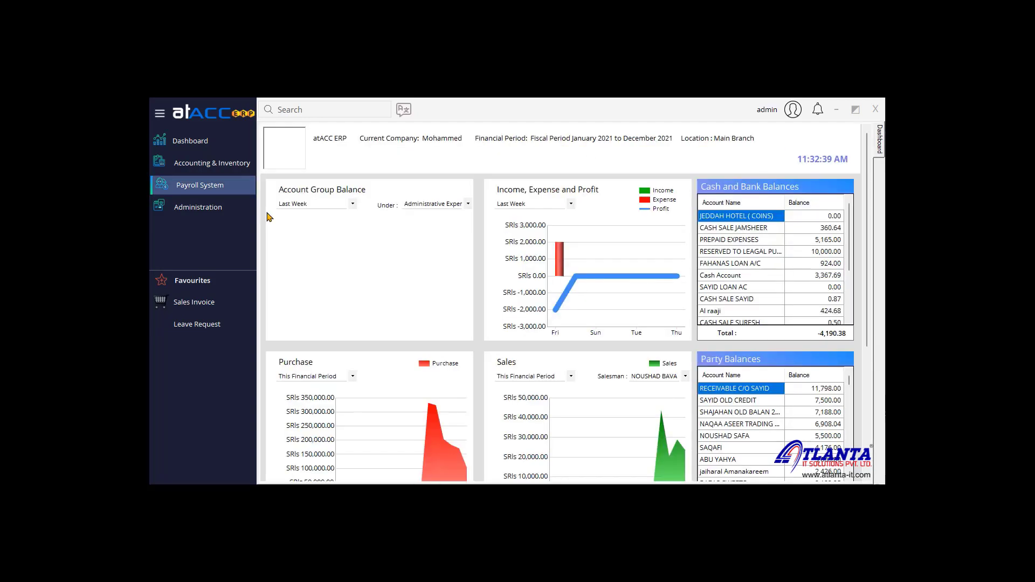
Step: Open the Salary Component form keeping Salaries group and Earning type, and look up existing components
left_click(239, 197)
mouse_move(302, 199)
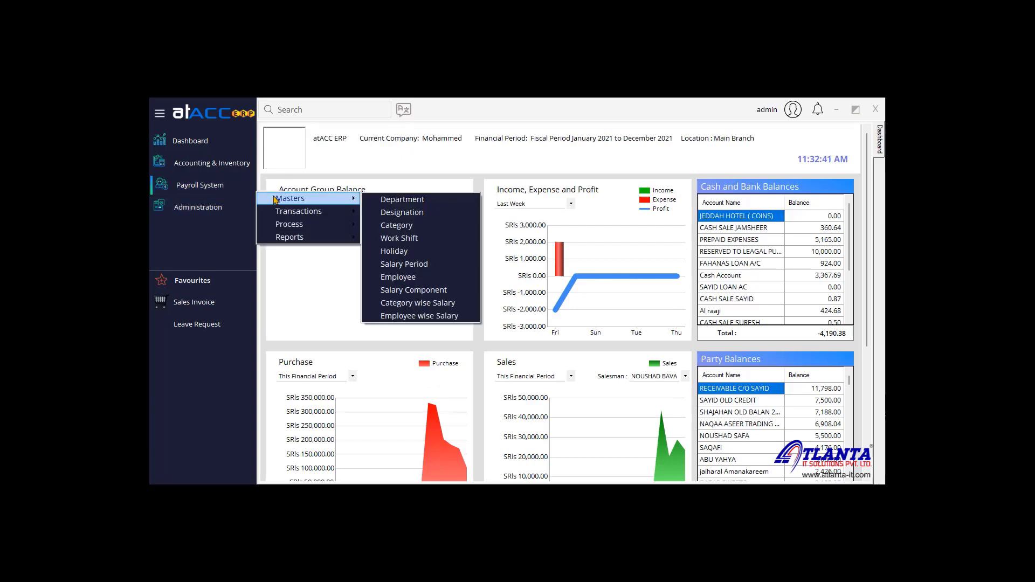
left_click(439, 290)
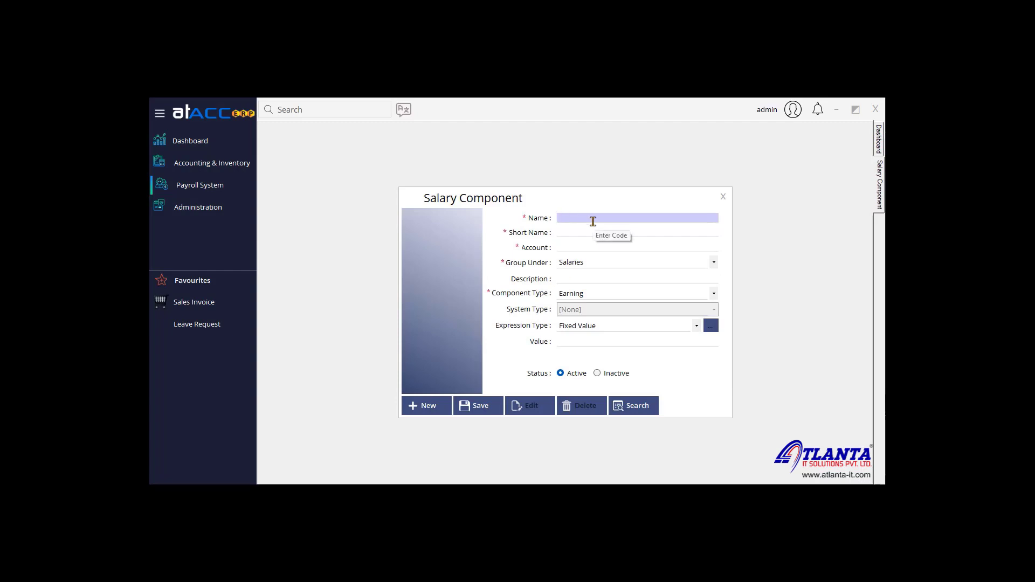
left_click(599, 264)
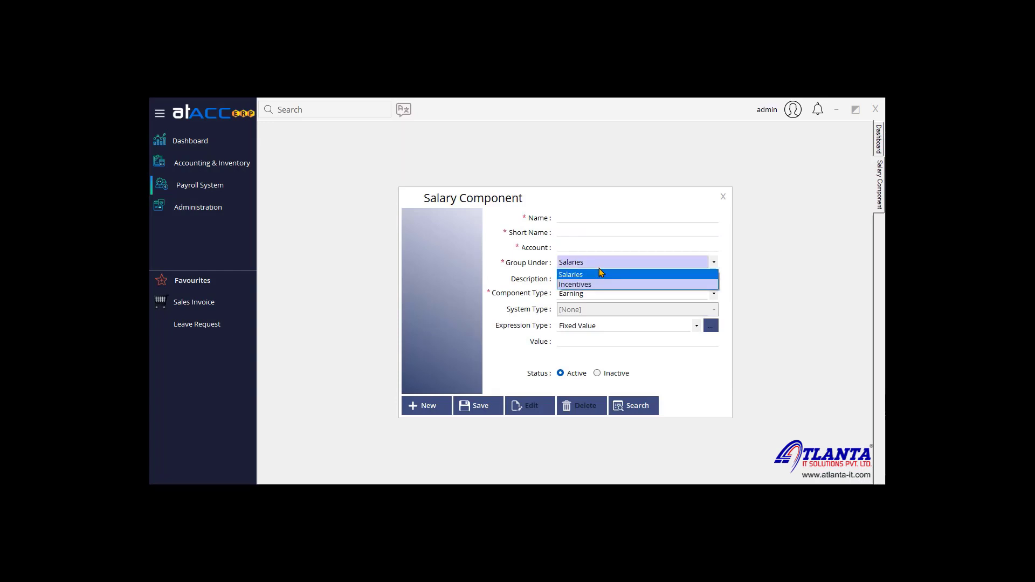
left_click(599, 274)
left_click(598, 297)
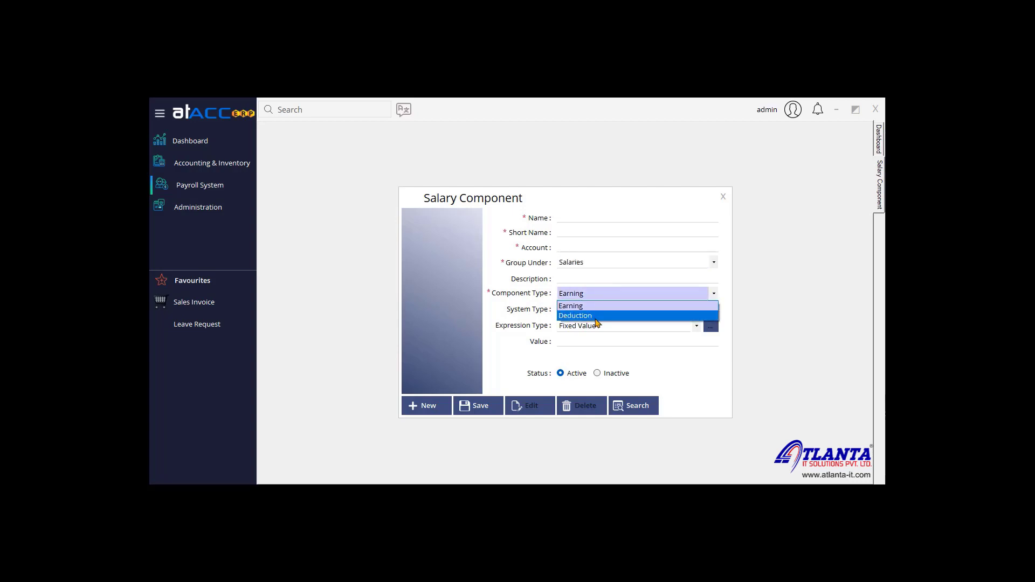
left_click(609, 213)
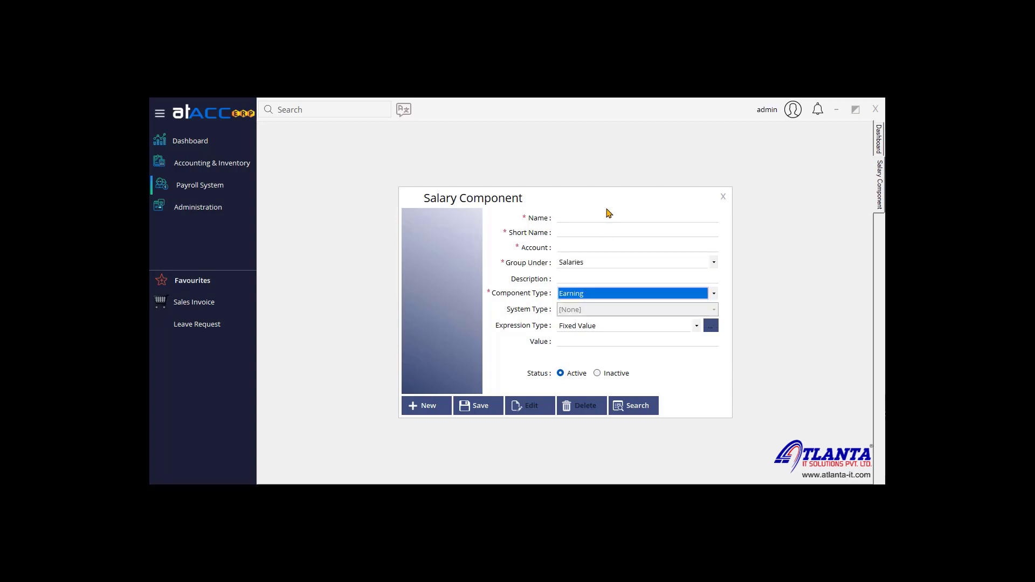
left_click(634, 408)
Step: Load Basic Pay for editing, keeping the Salaries group and Earning component type
double_click(514, 252)
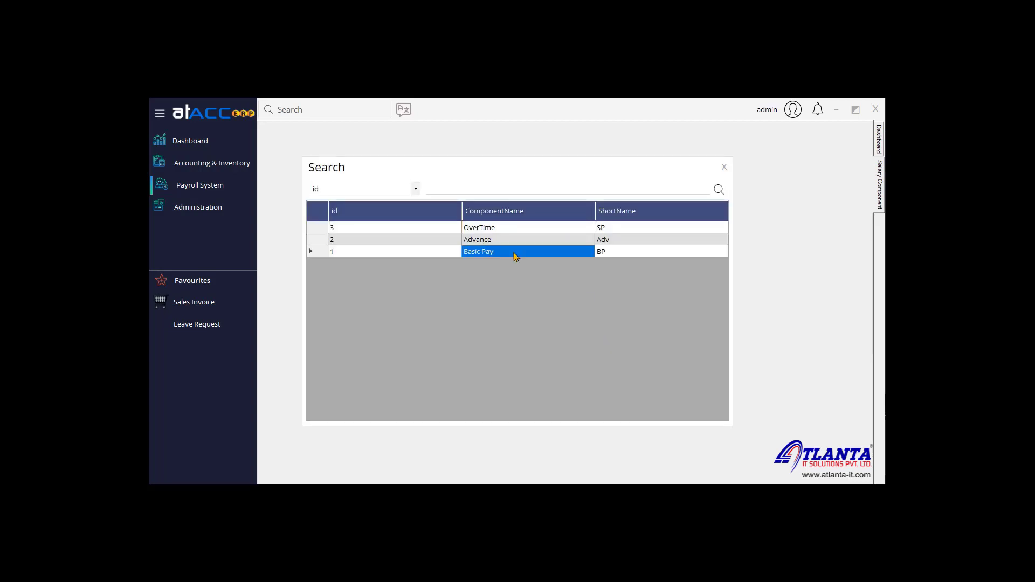
left_click(529, 404)
left_click_drag(612, 218, 375, 218)
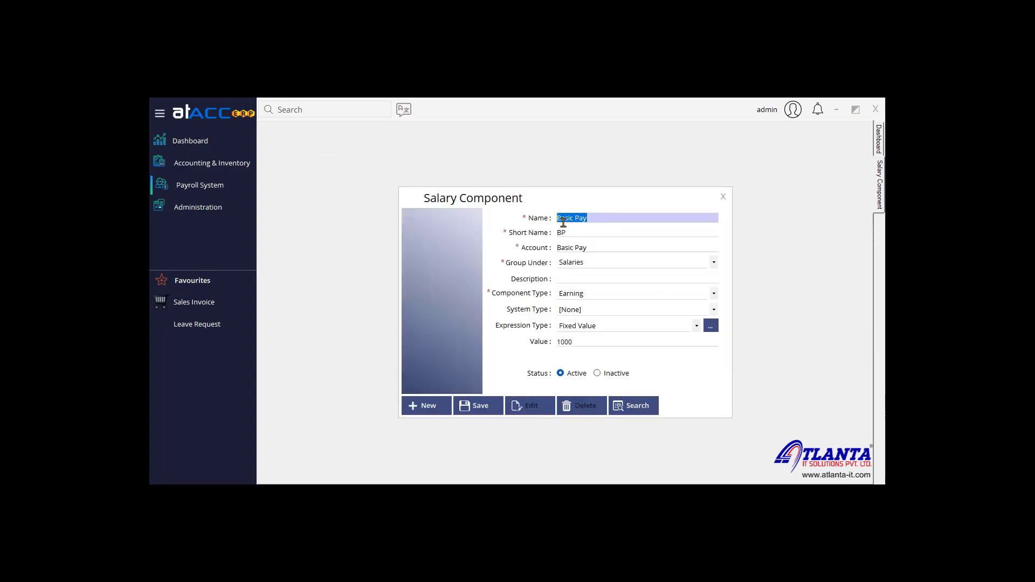
left_click(591, 233)
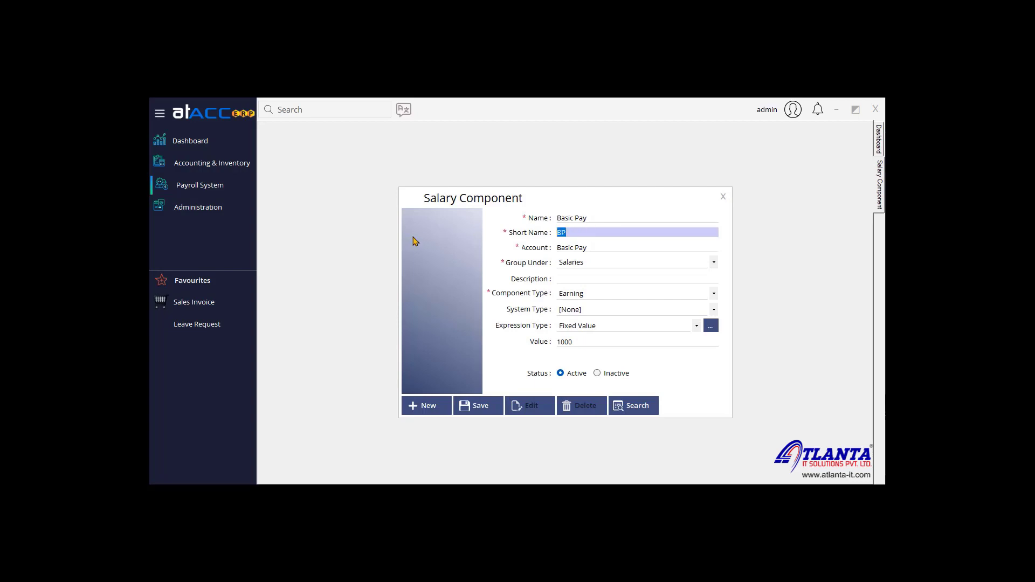
left_click(612, 263)
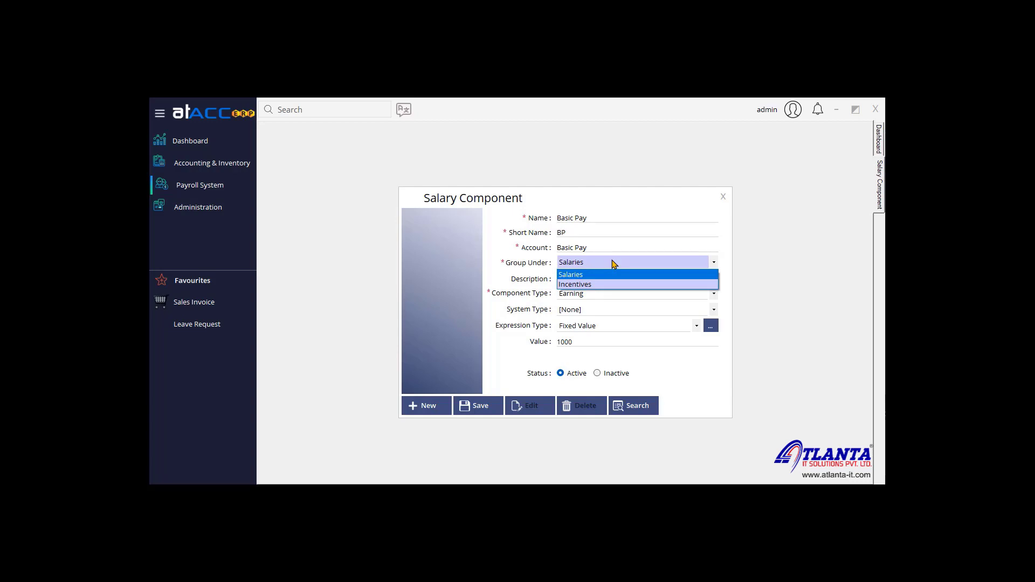
left_click(612, 263)
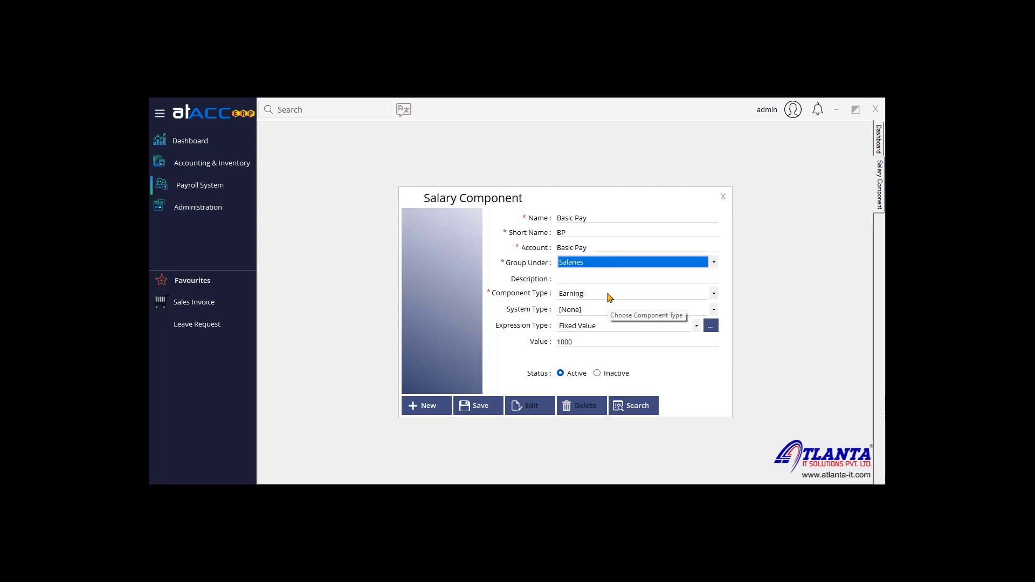
left_click(610, 297)
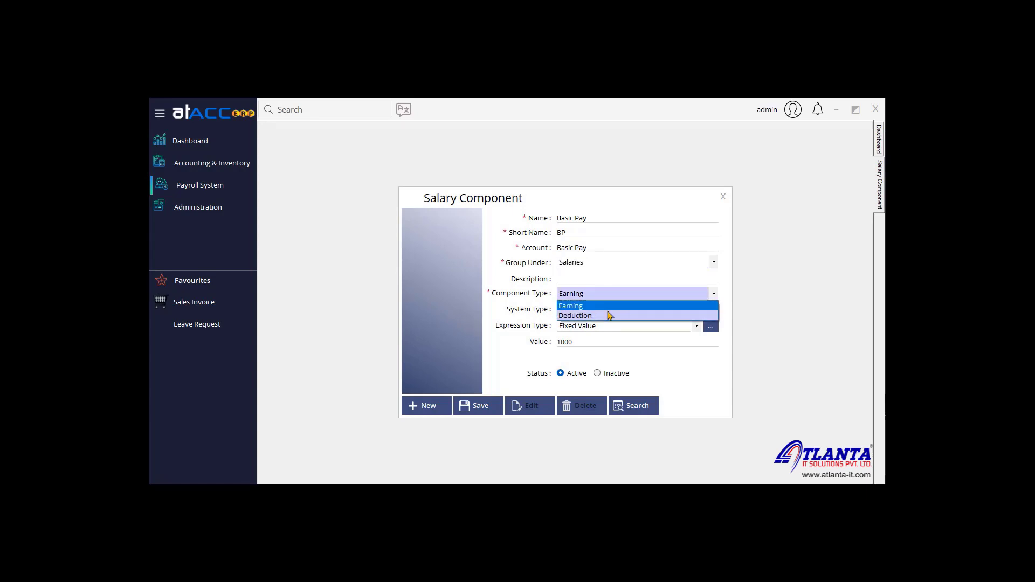
left_click(609, 309)
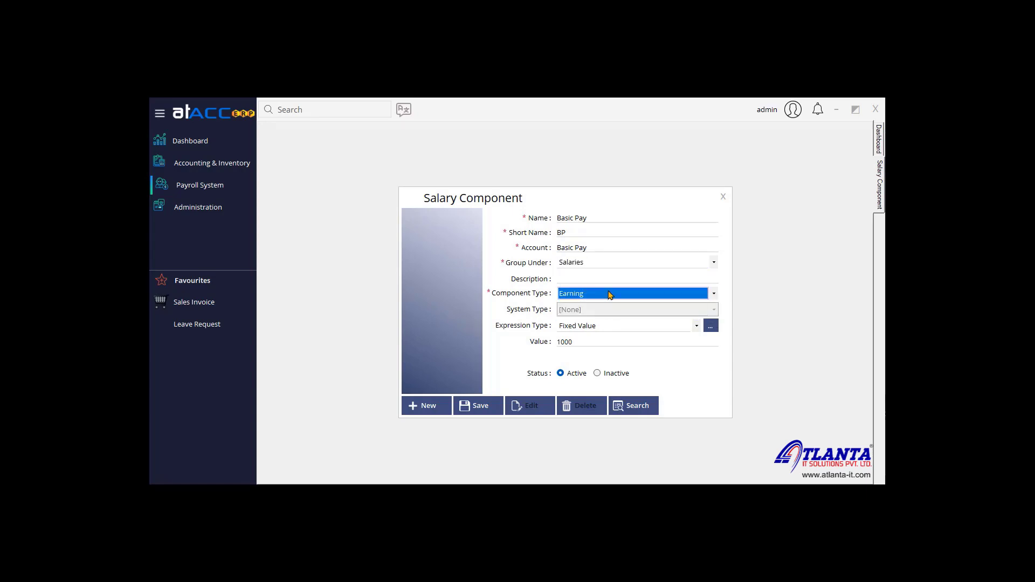
Step: Give Basic Pay a Fixed Value expression of 1000 and save the component
left_click(585, 342)
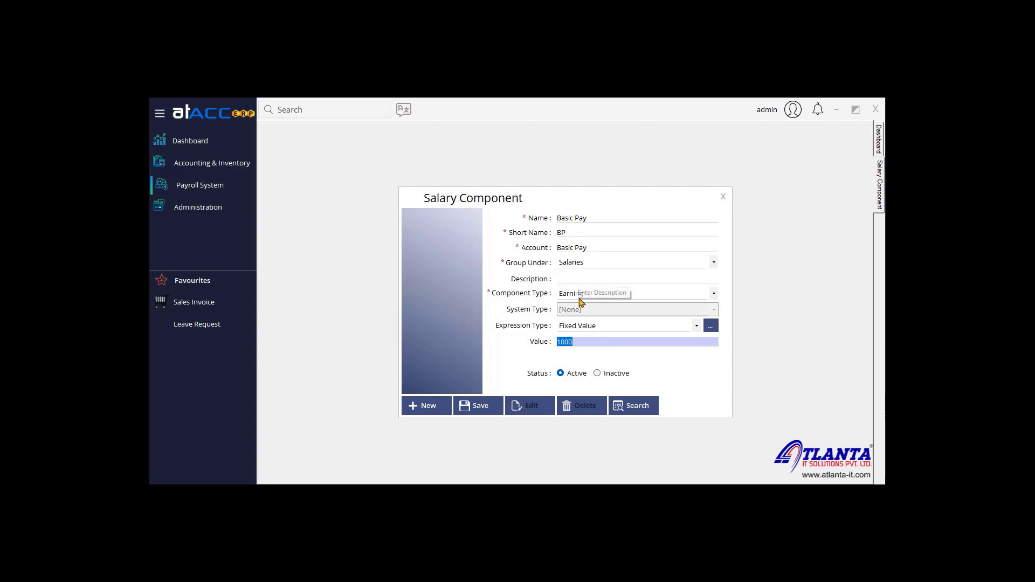
left_click(597, 329)
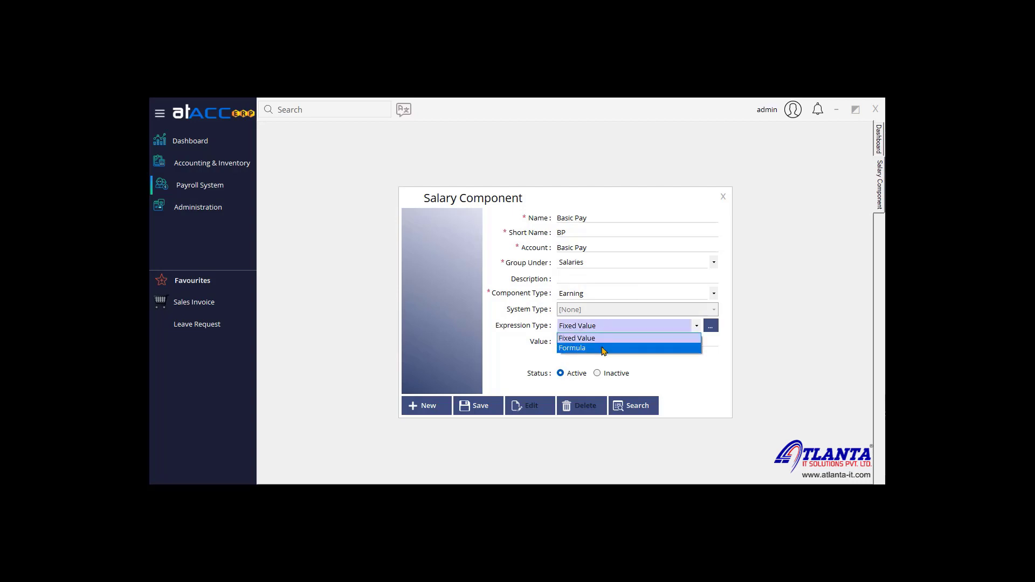
left_click(599, 339)
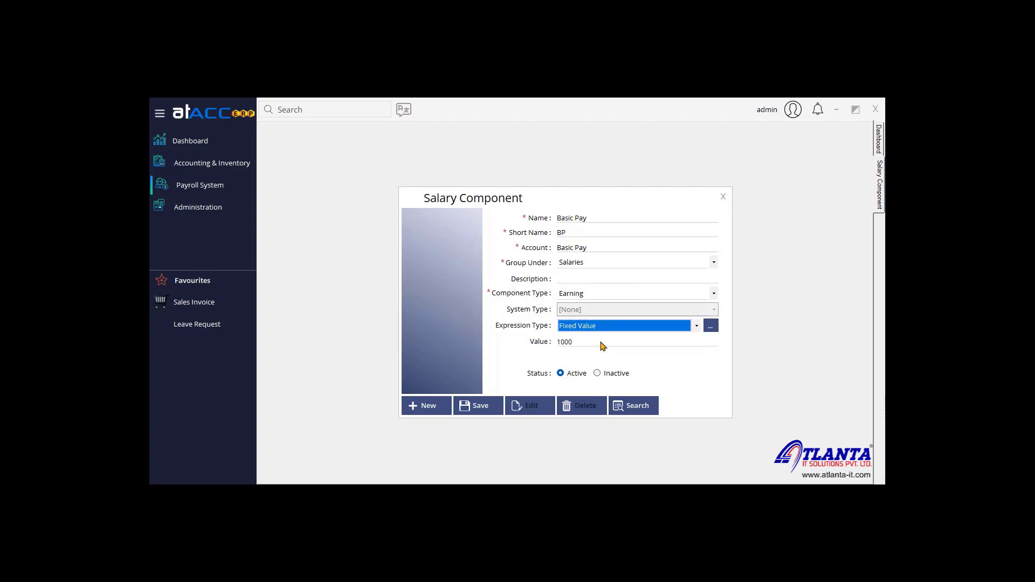
left_click(599, 341)
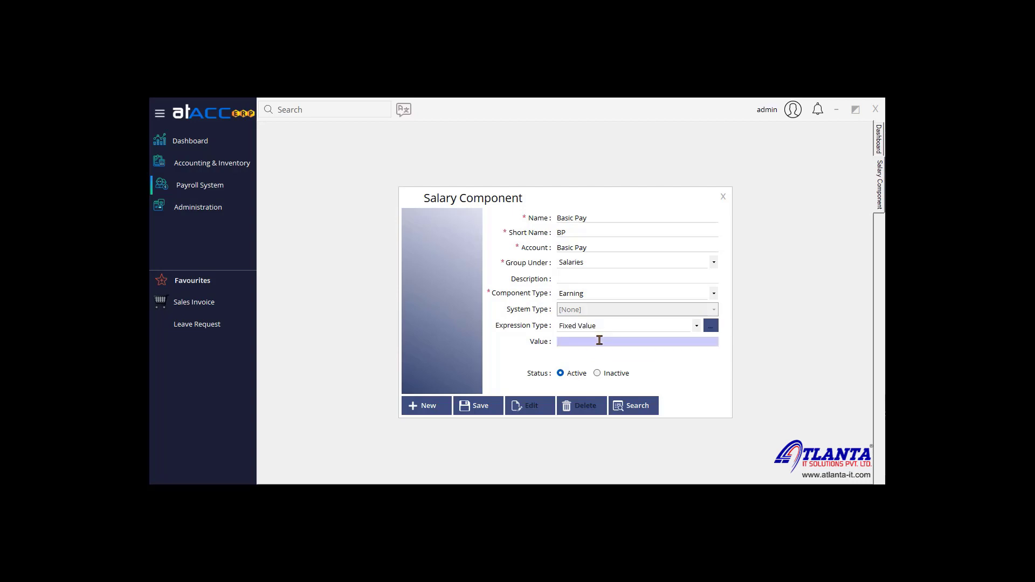
type("1000")
left_click(486, 401)
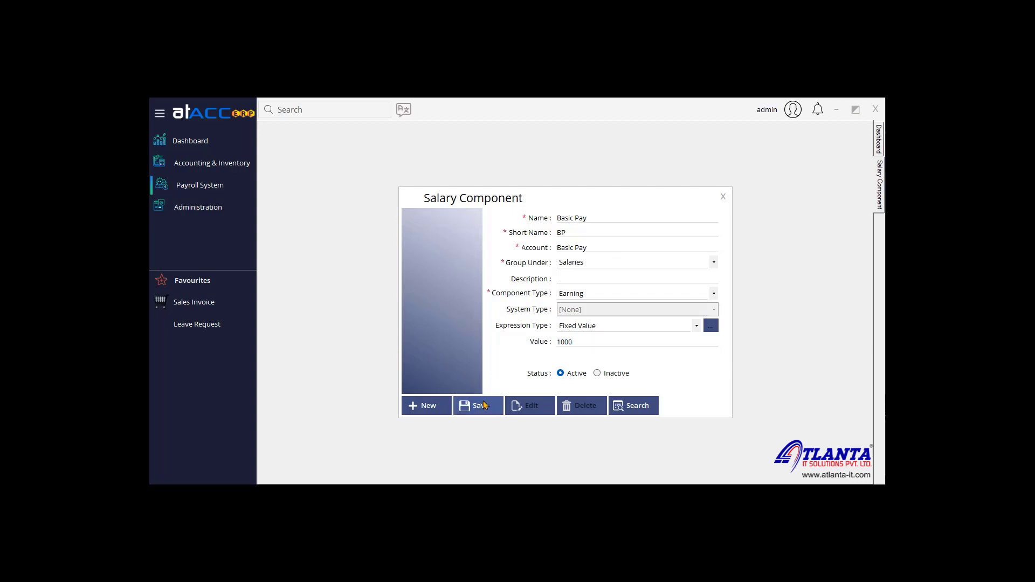
left_click(555, 336)
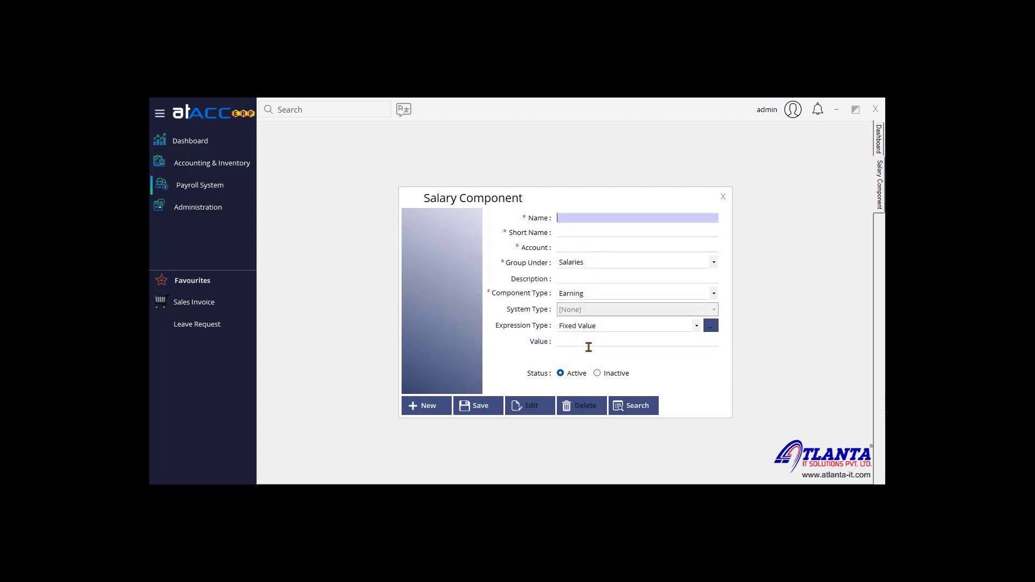
left_click(630, 406)
Step: Save Advance as a Salaries deduction with Advance Repayment system type
double_click(519, 241)
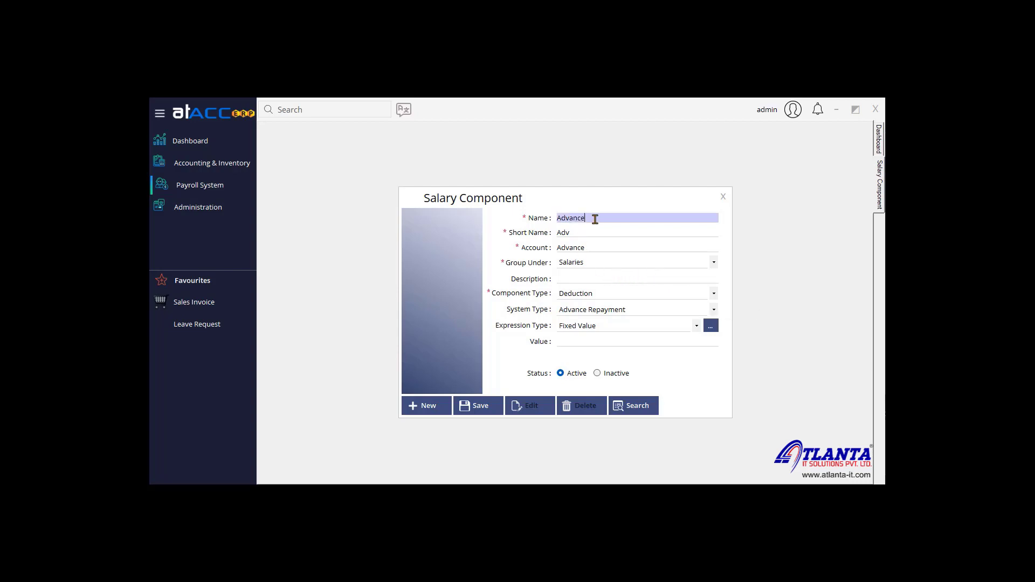
left_click(597, 265)
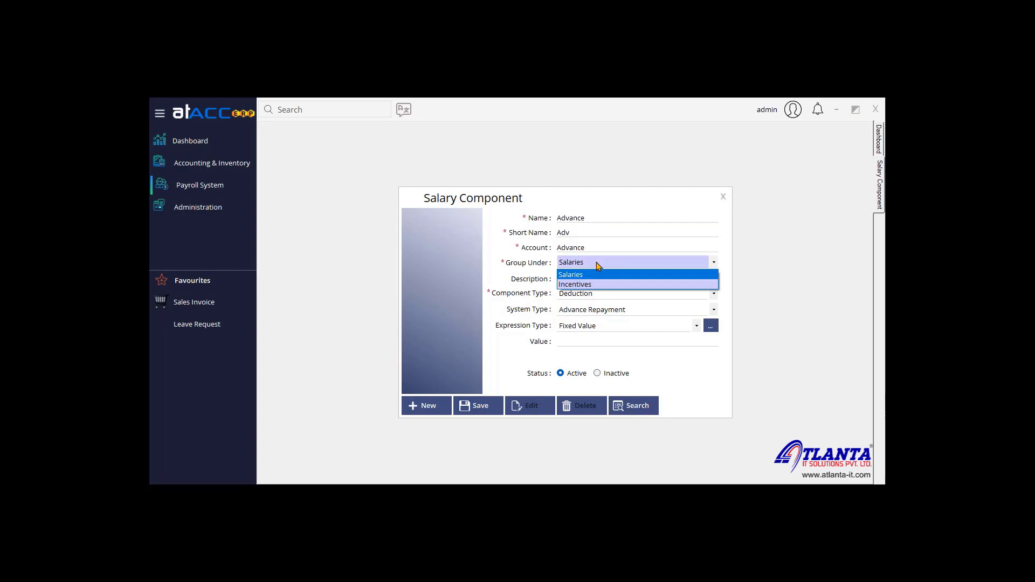
left_click(598, 265)
left_click(600, 294)
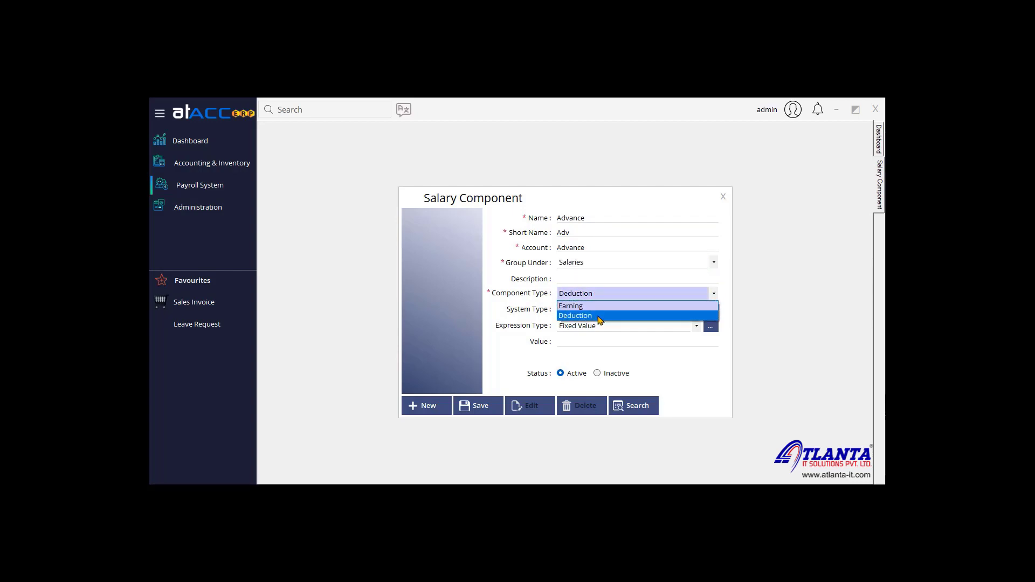
left_click(600, 318)
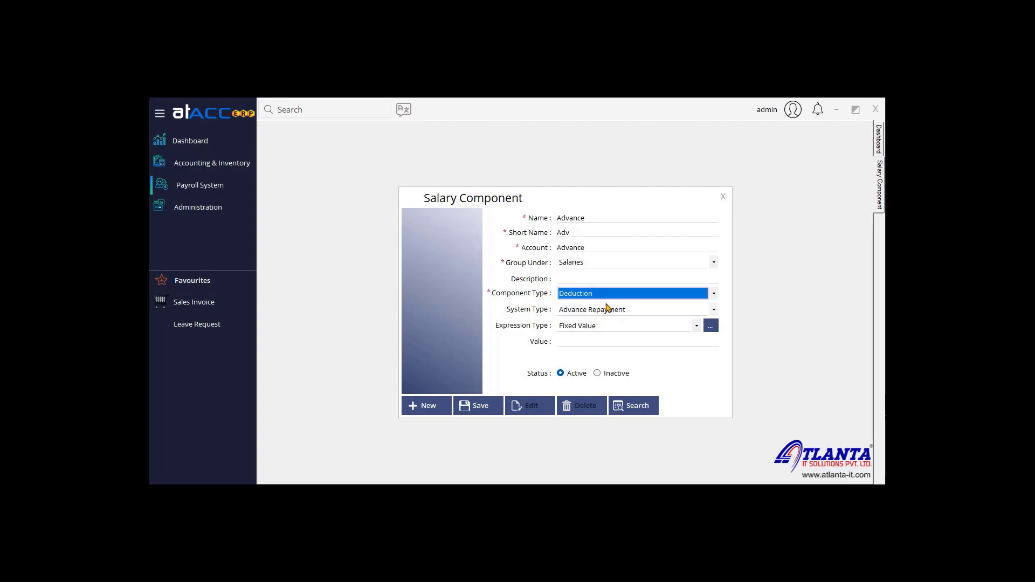
left_click(606, 314)
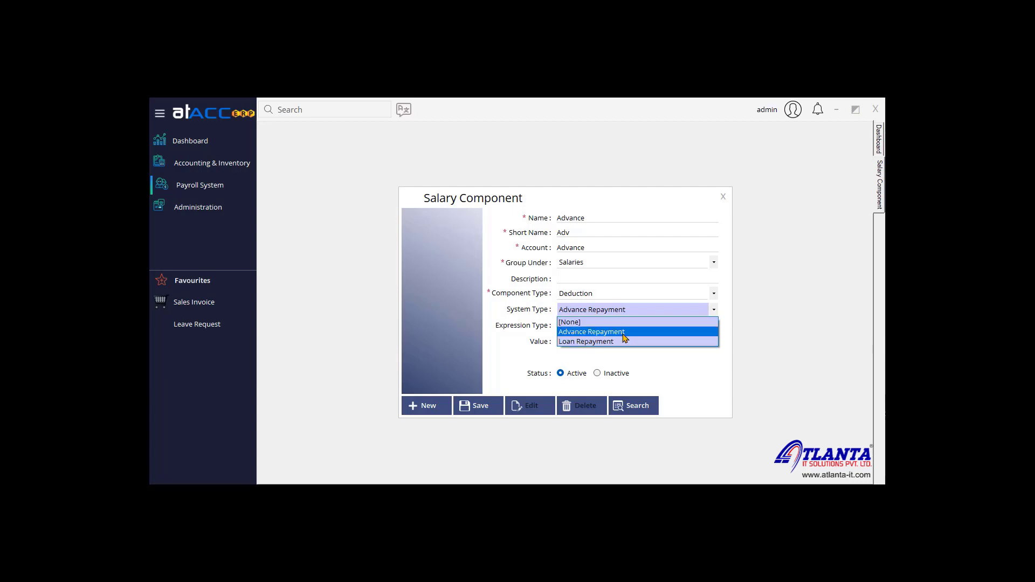
left_click(620, 332)
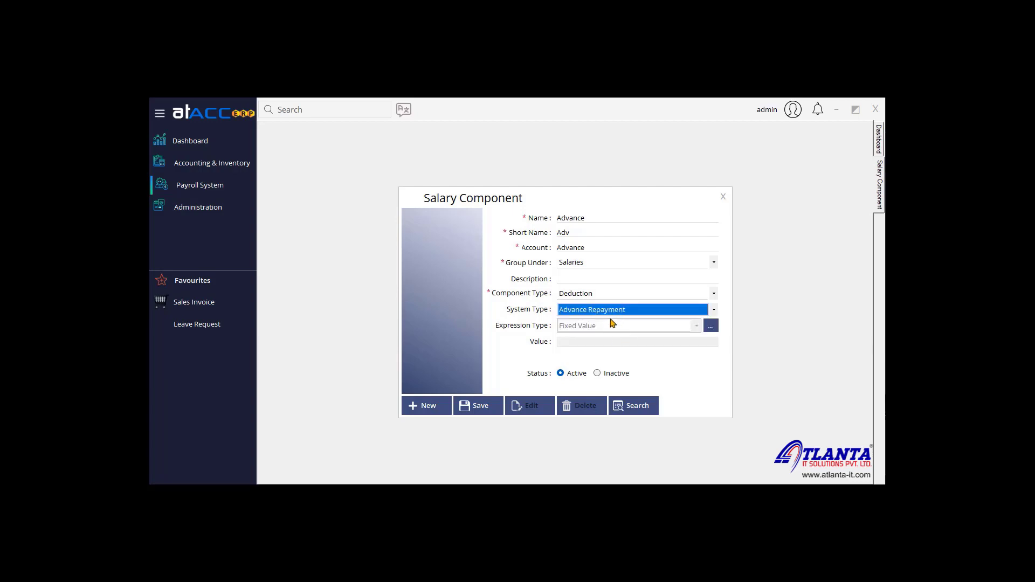
left_click(485, 407)
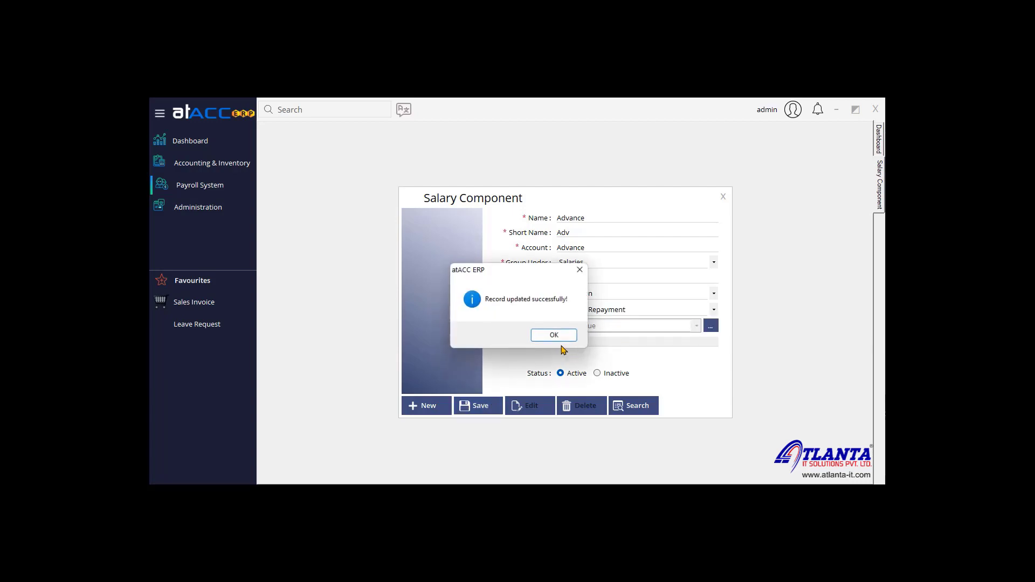
left_click(553, 345)
left_click(634, 406)
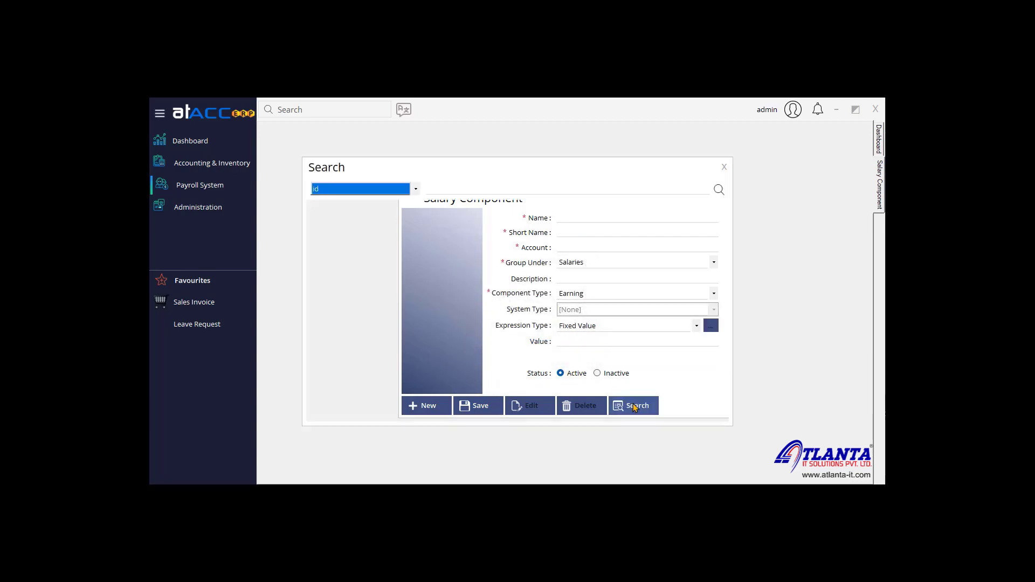
Step: Load OverTime as an Earning with Formula expression type and open its Expression Builder
left_click(506, 231)
double_click(507, 232)
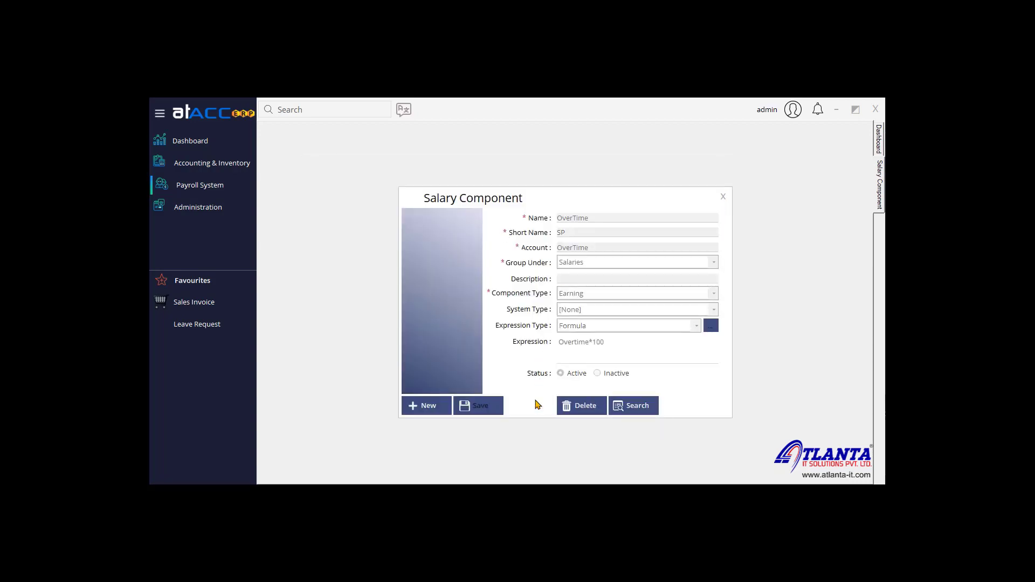
left_click(531, 406)
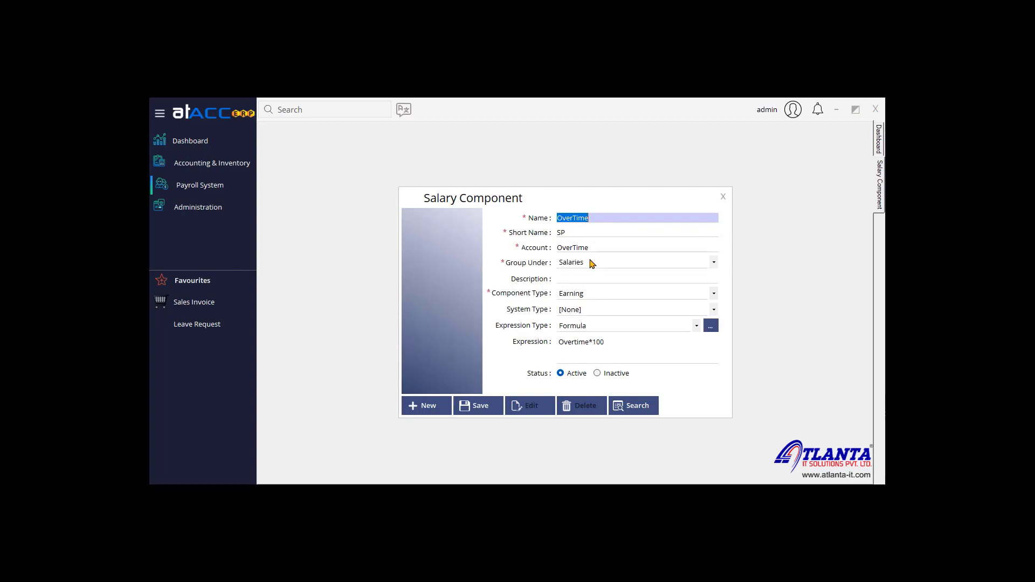
left_click(597, 296)
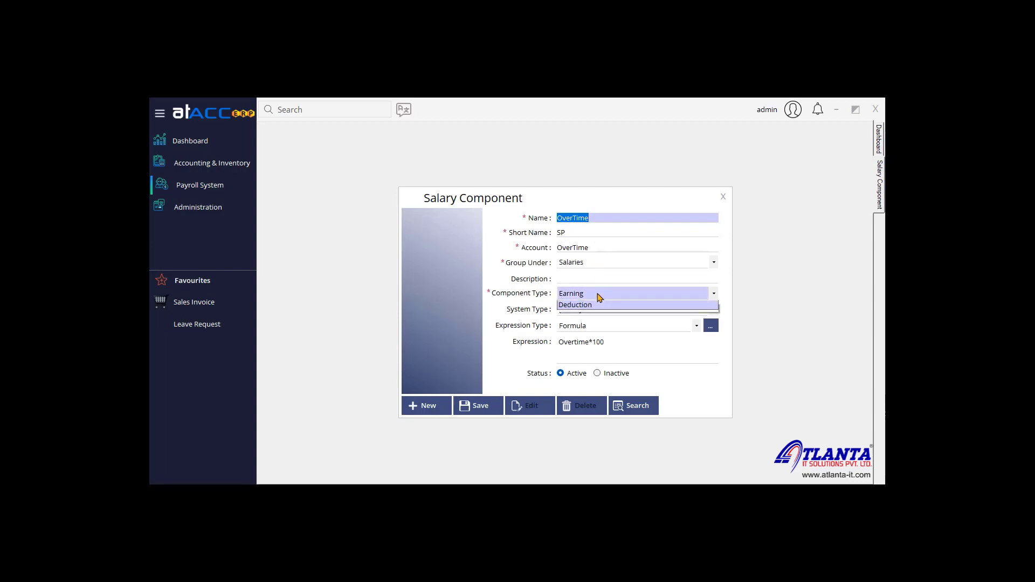
left_click(597, 296)
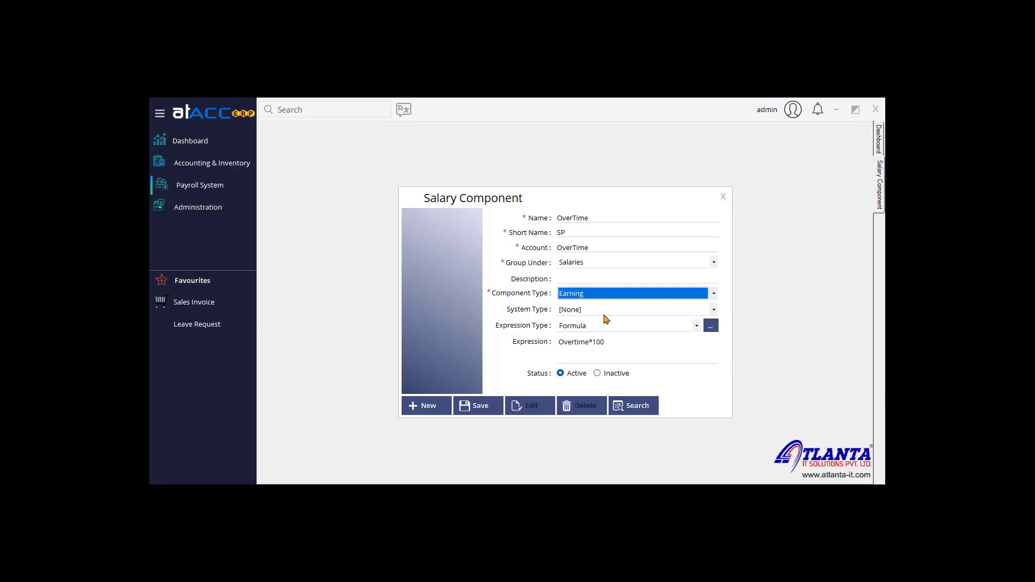
left_click(639, 328)
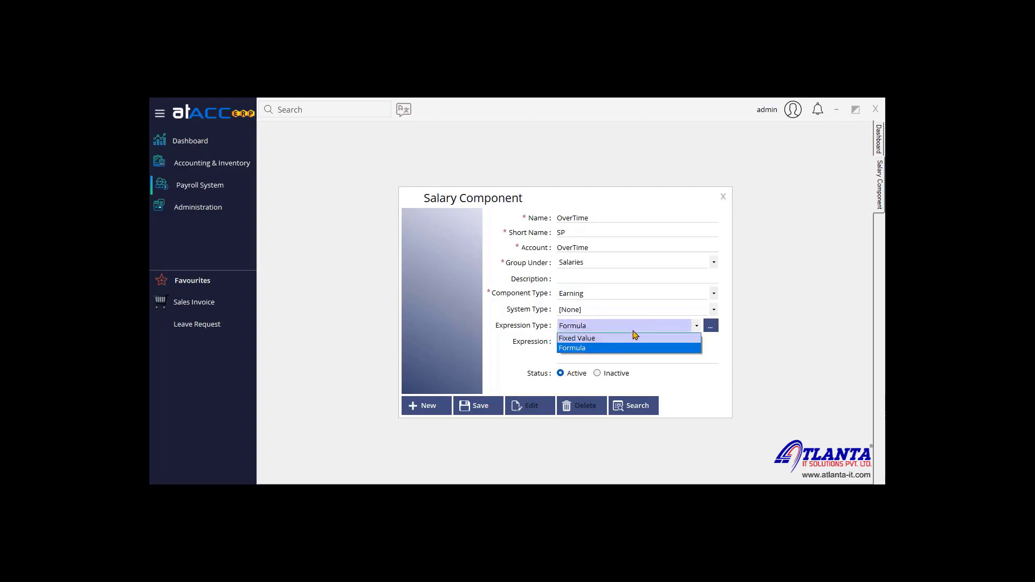
left_click(628, 349)
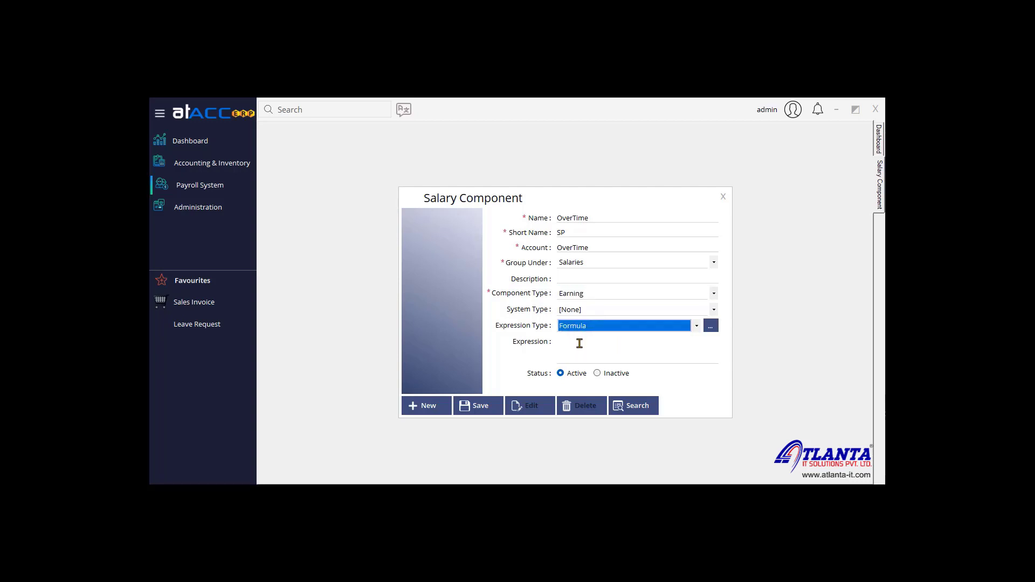
left_click(711, 328)
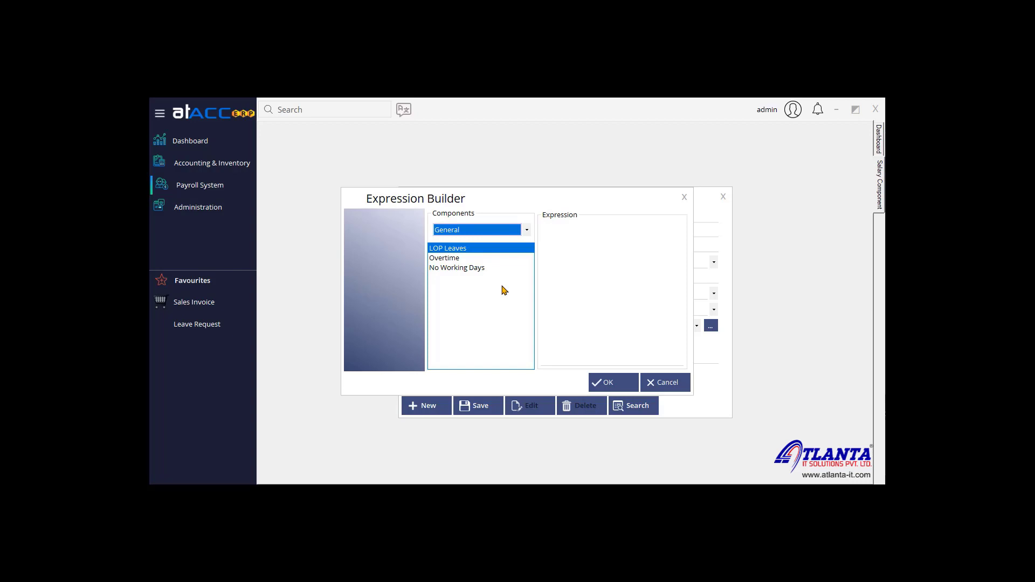
Step: Build the formula Overtime*10 from the General components
left_click(490, 230)
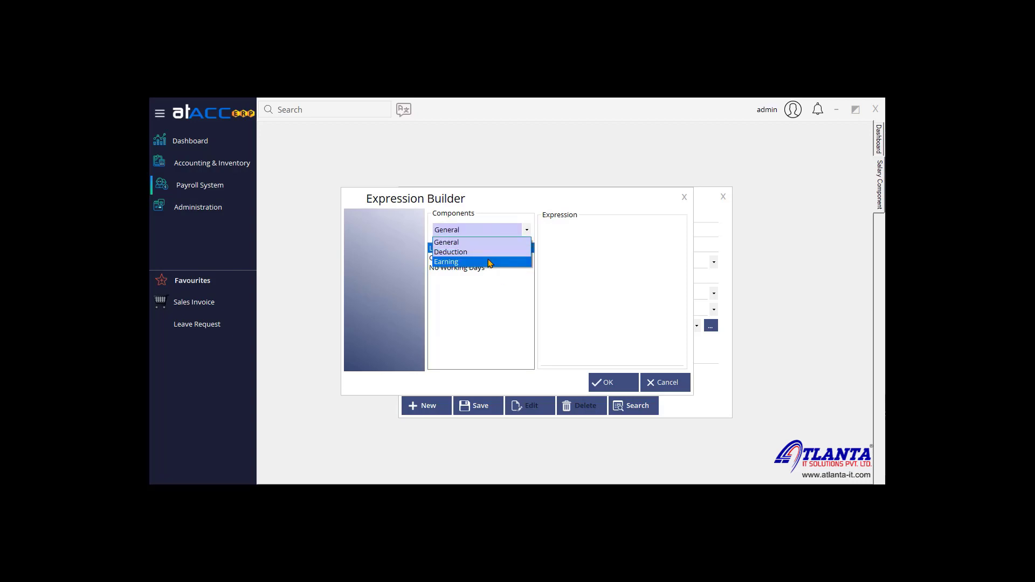
left_click(487, 246)
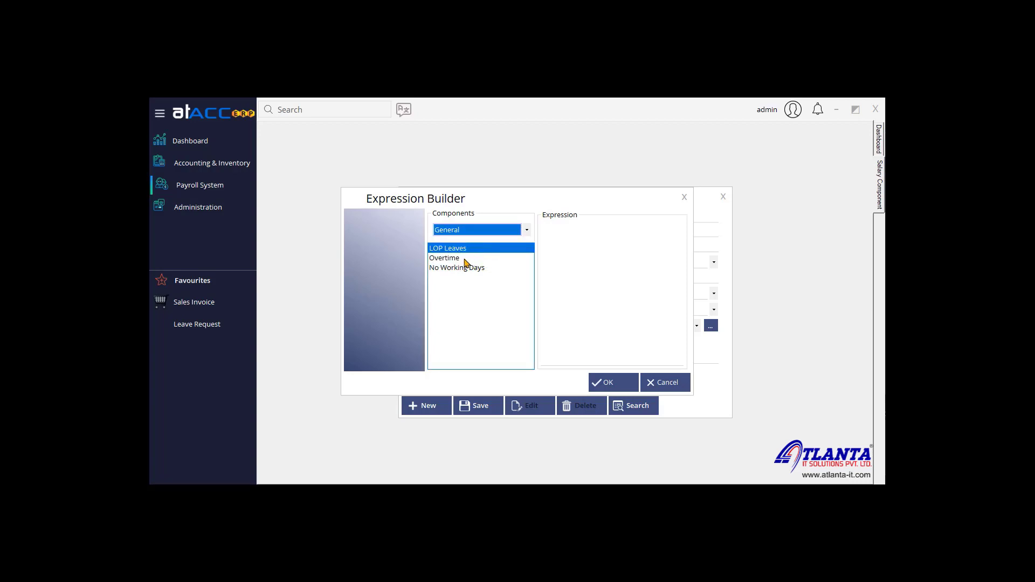
double_click(454, 259)
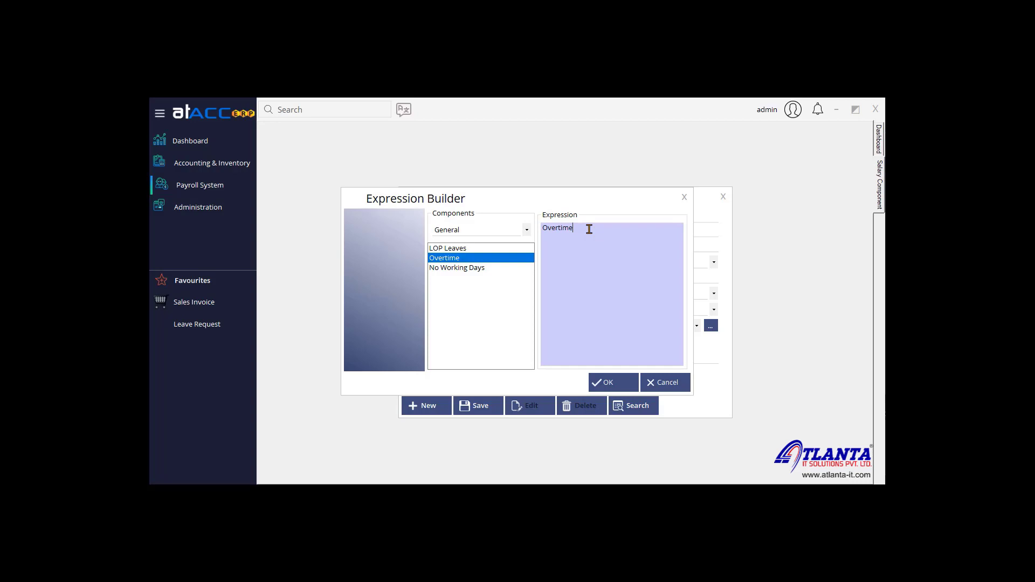
type("*")
type("10")
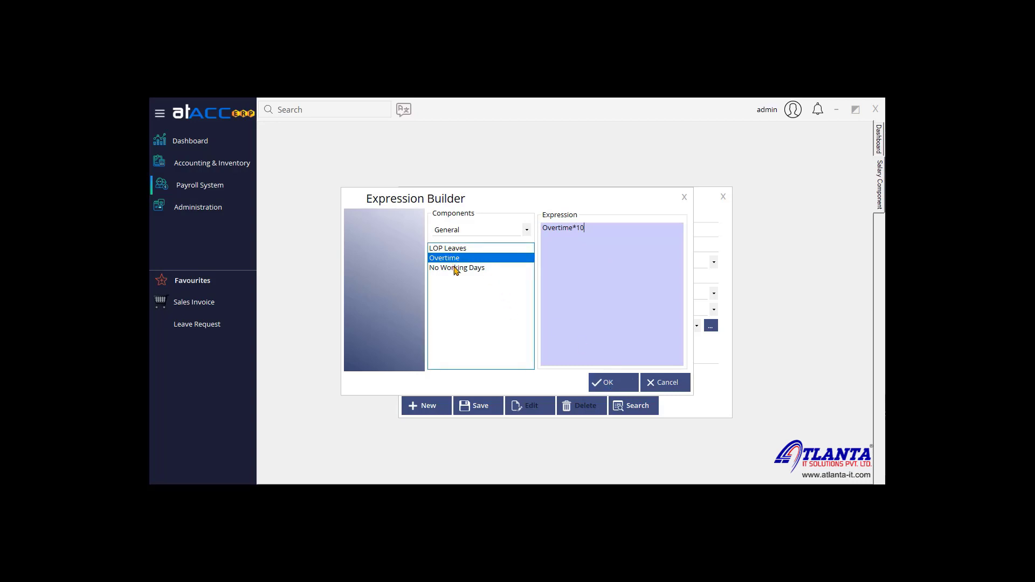
Step: Browse the Deduction and Earning component groups, then accept the Overtime*10 expression
left_click(461, 232)
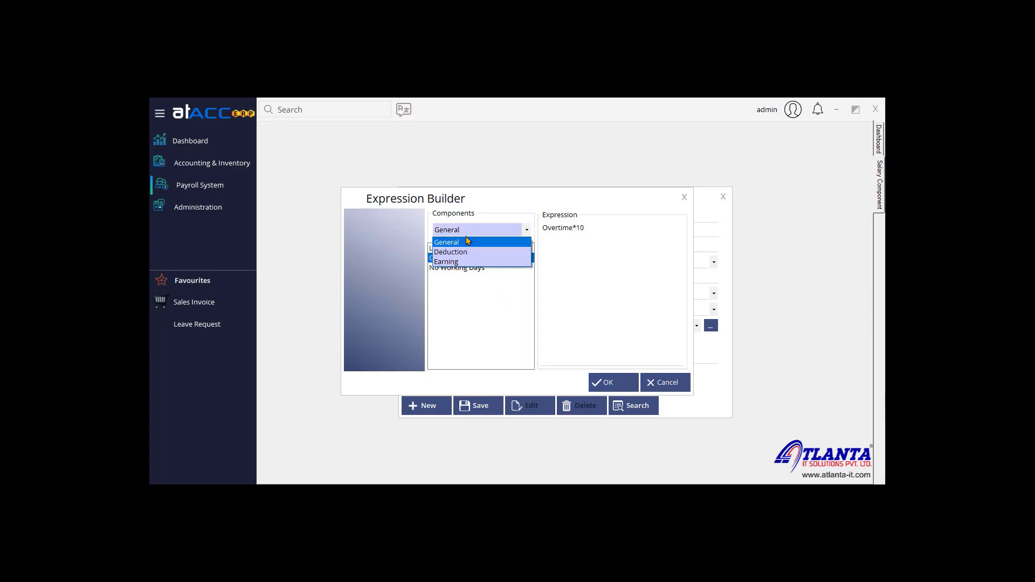
left_click(468, 253)
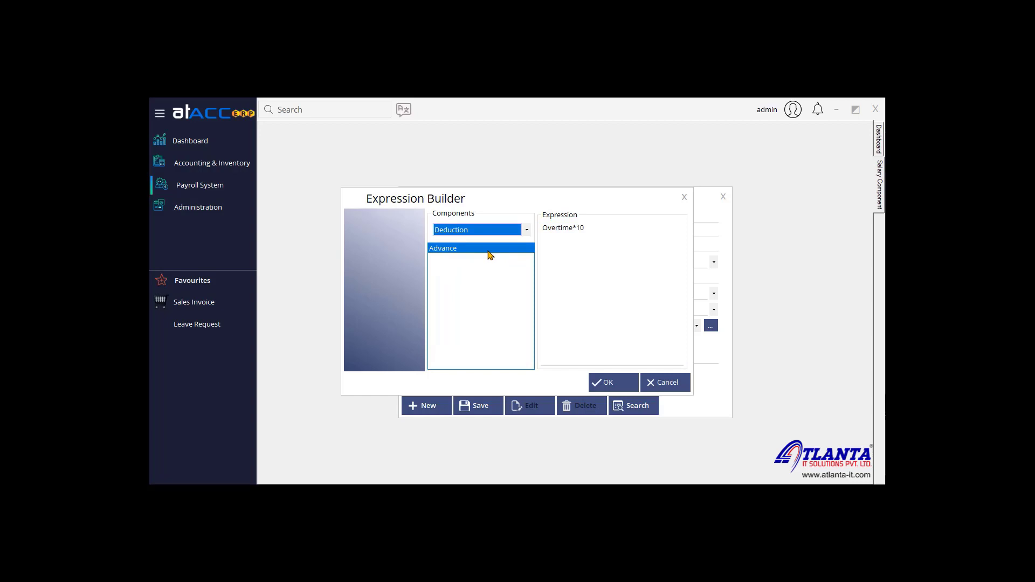
left_click(481, 232)
left_click(475, 242)
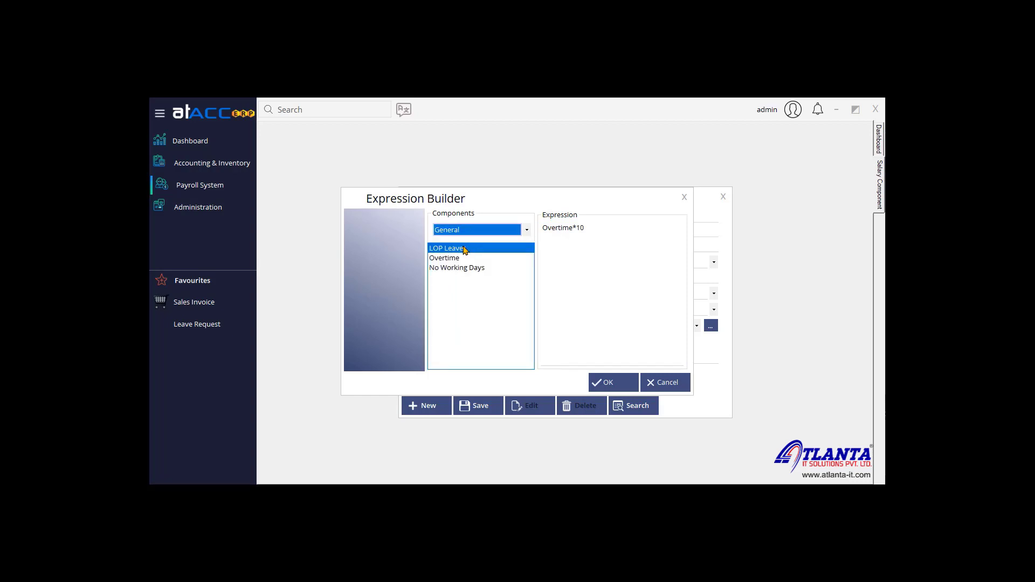
left_click(469, 232)
left_click(475, 262)
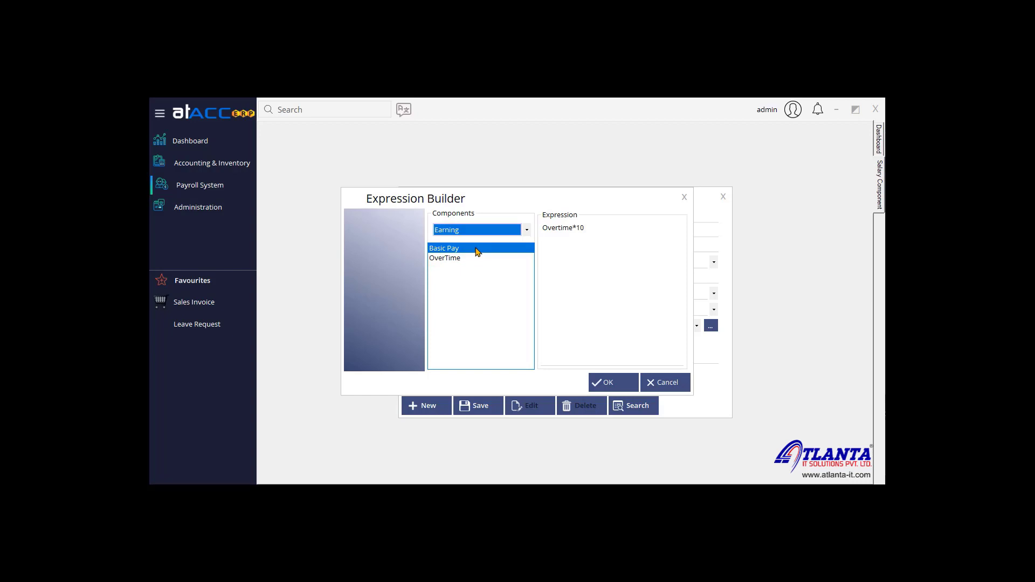
left_click(585, 228)
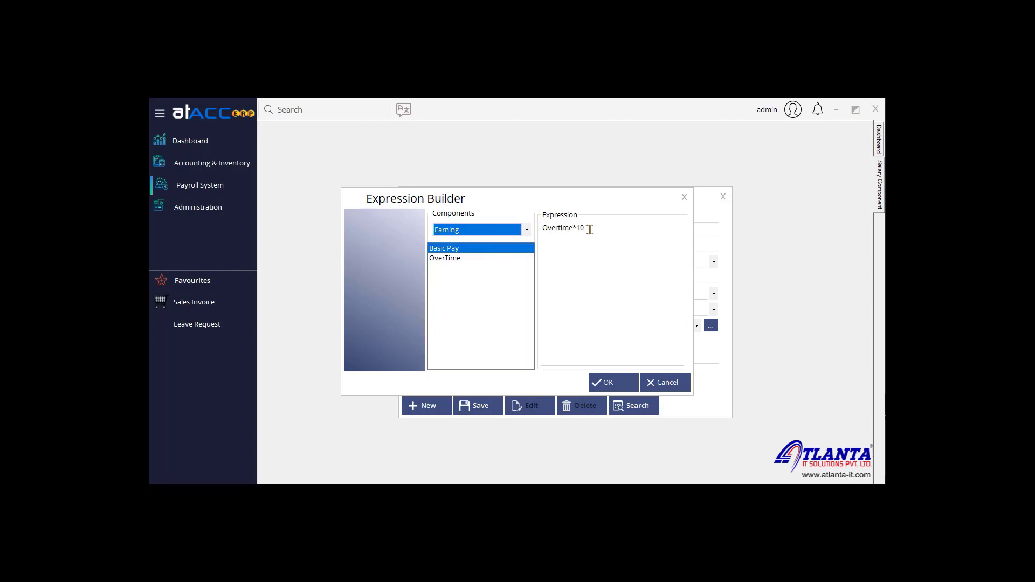
left_click(610, 381)
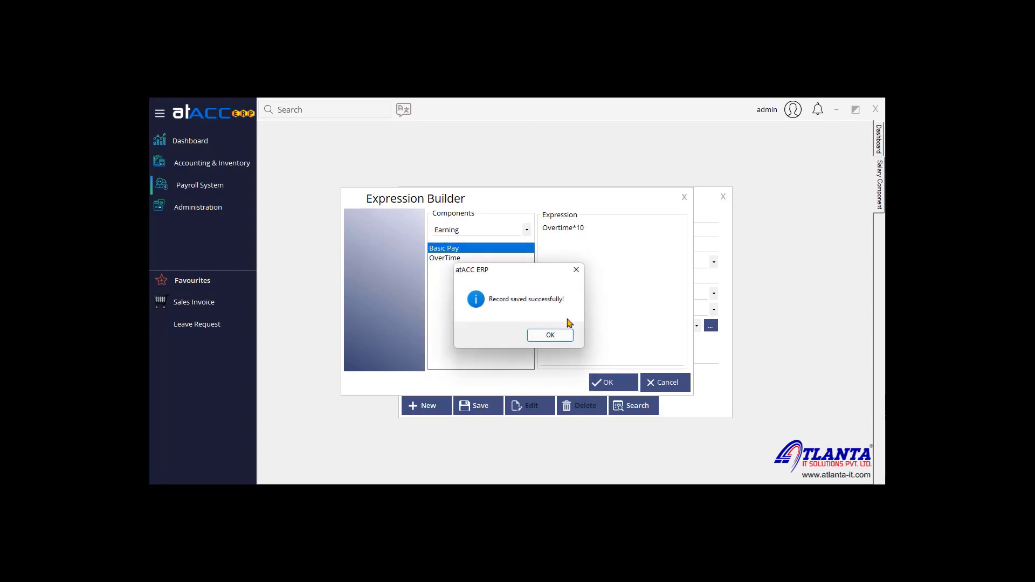
Step: Save the updated OverTime component and confirm OverTime, Advance and Basic Pay are listed
left_click(556, 337)
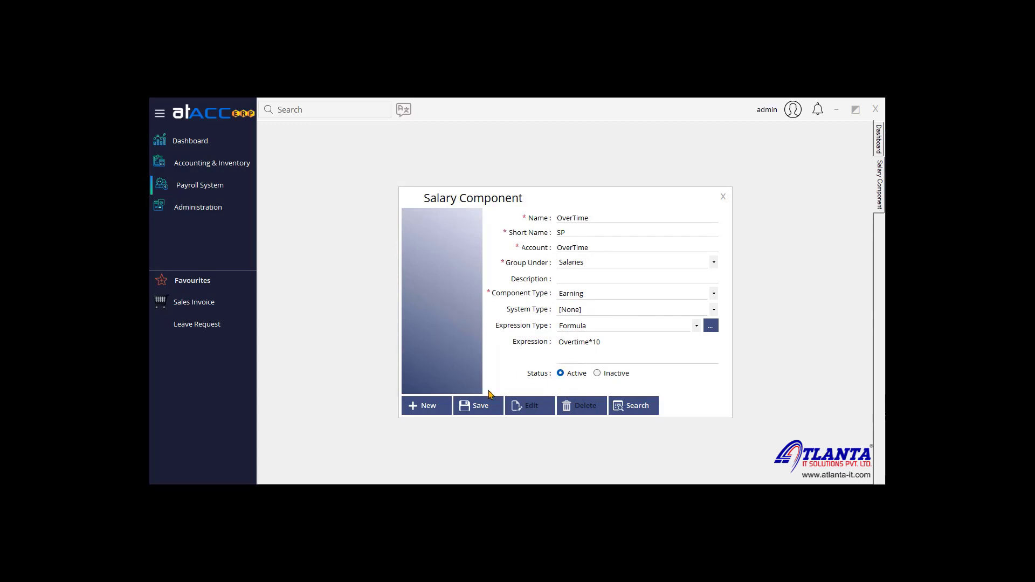
left_click(477, 408)
left_click(556, 335)
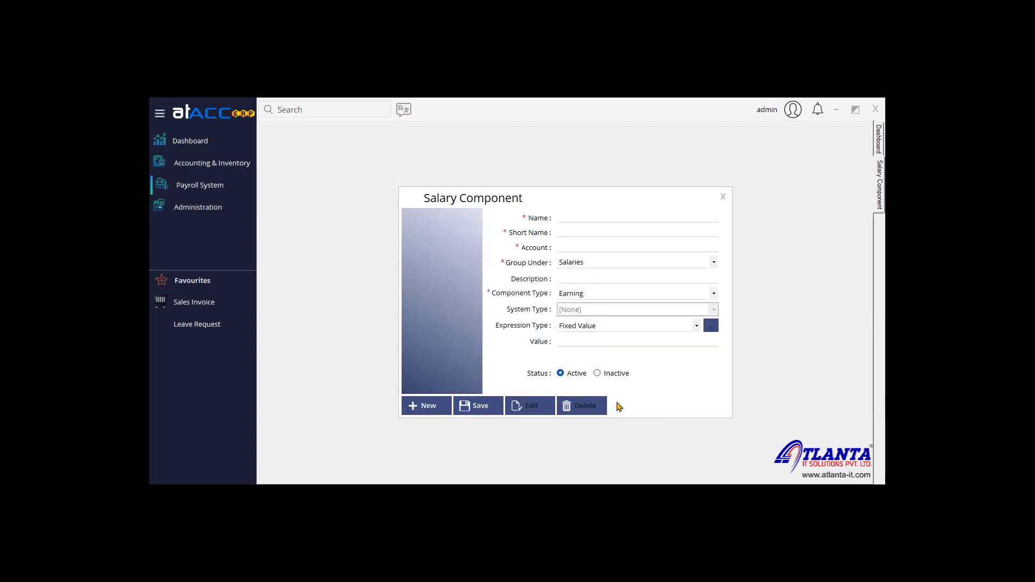
left_click(625, 406)
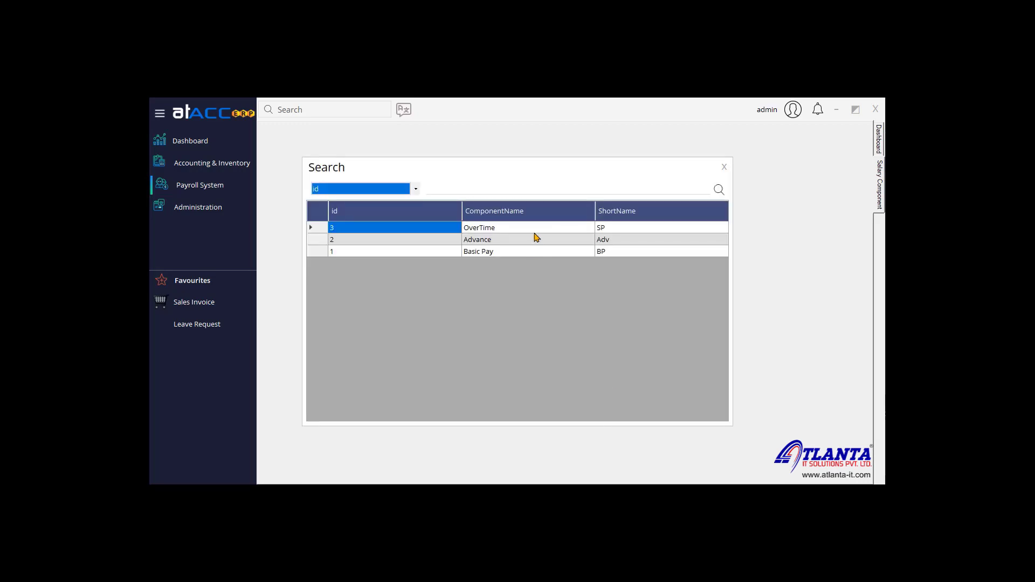
left_click(724, 168)
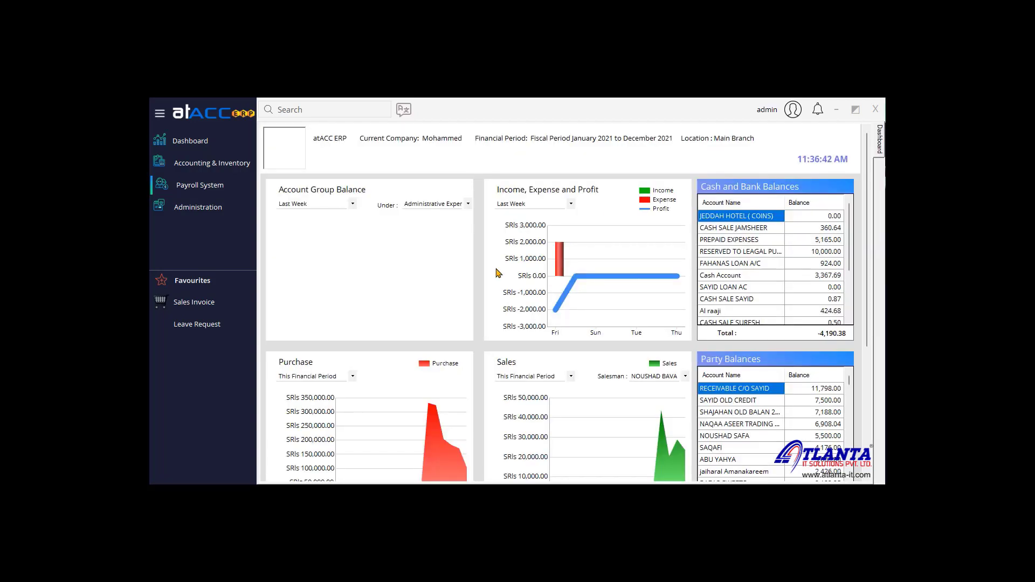
Step: Open Category wise Salary, choose the Level 1 Employee category, then close it unsaved
left_click(199, 185)
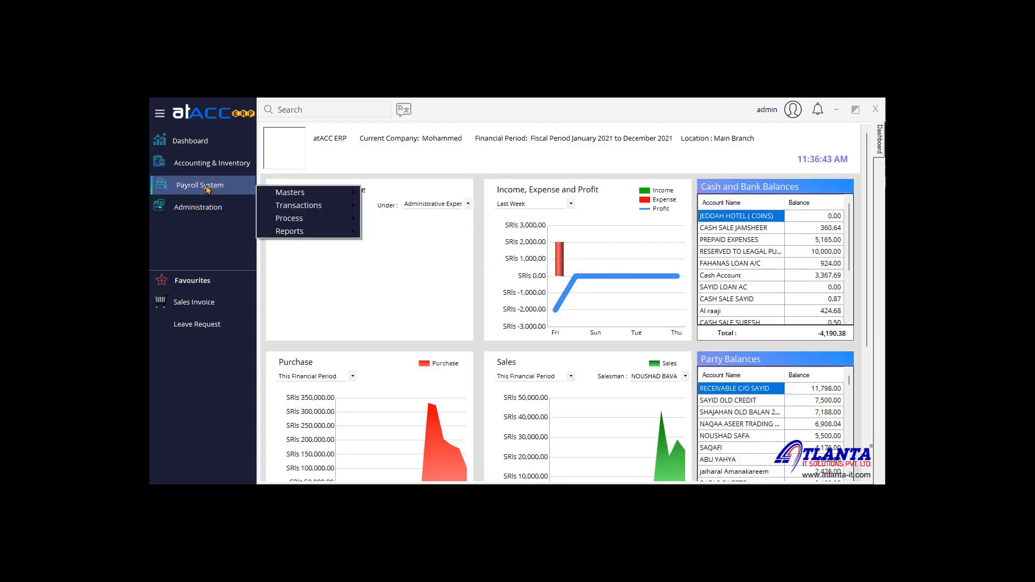
mouse_move(302, 193)
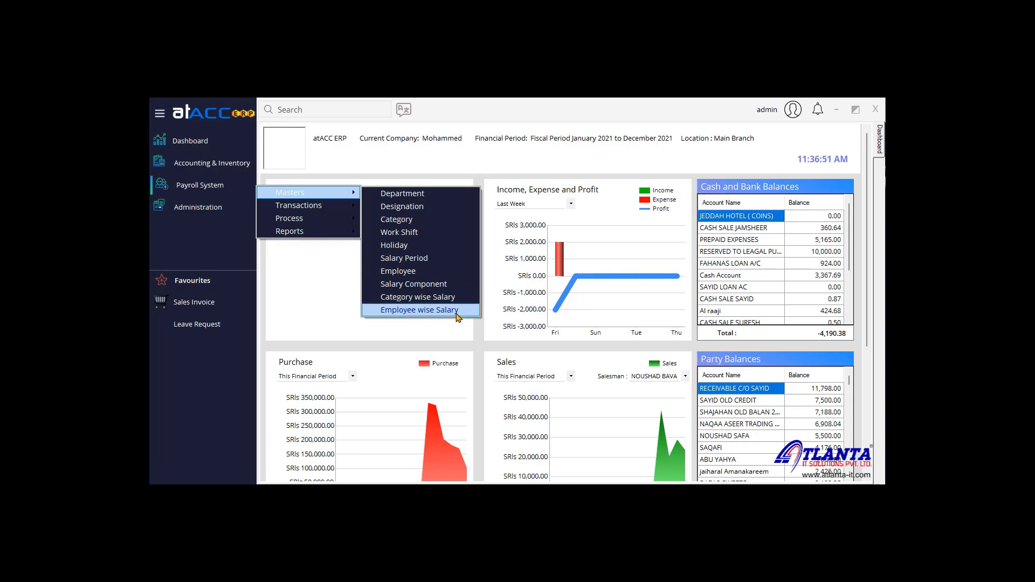
left_click(418, 297)
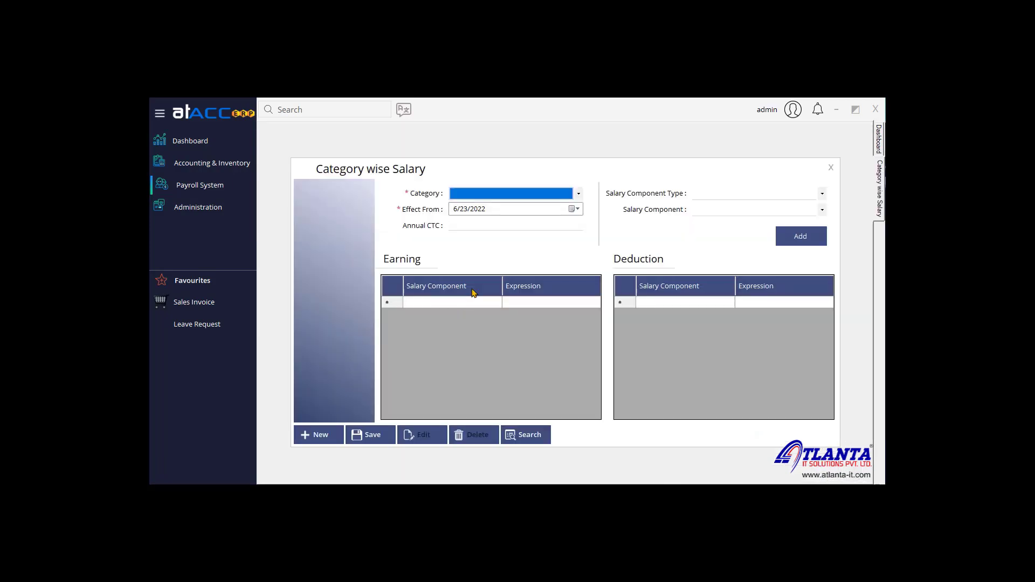
left_click(543, 194)
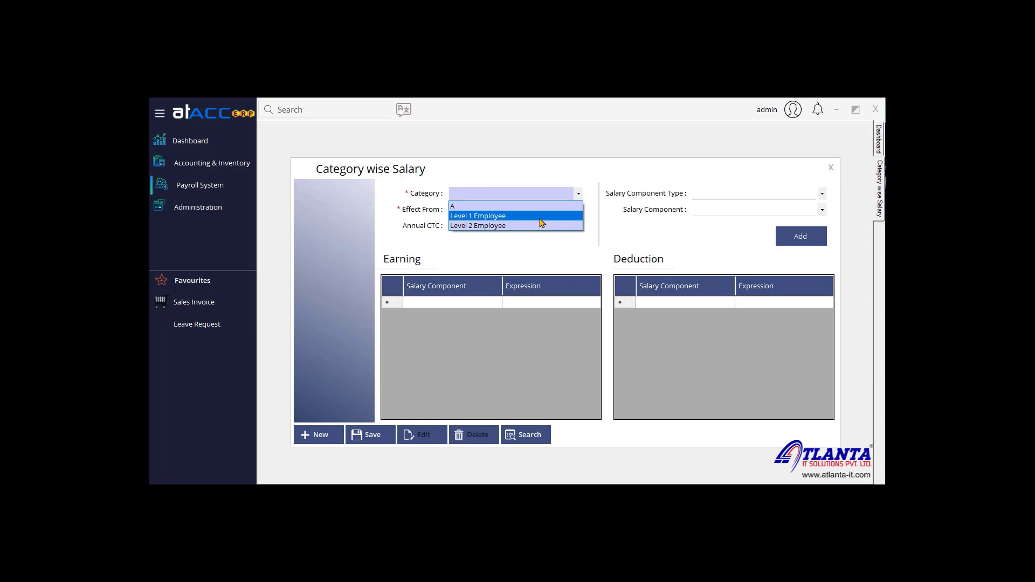
left_click(540, 219)
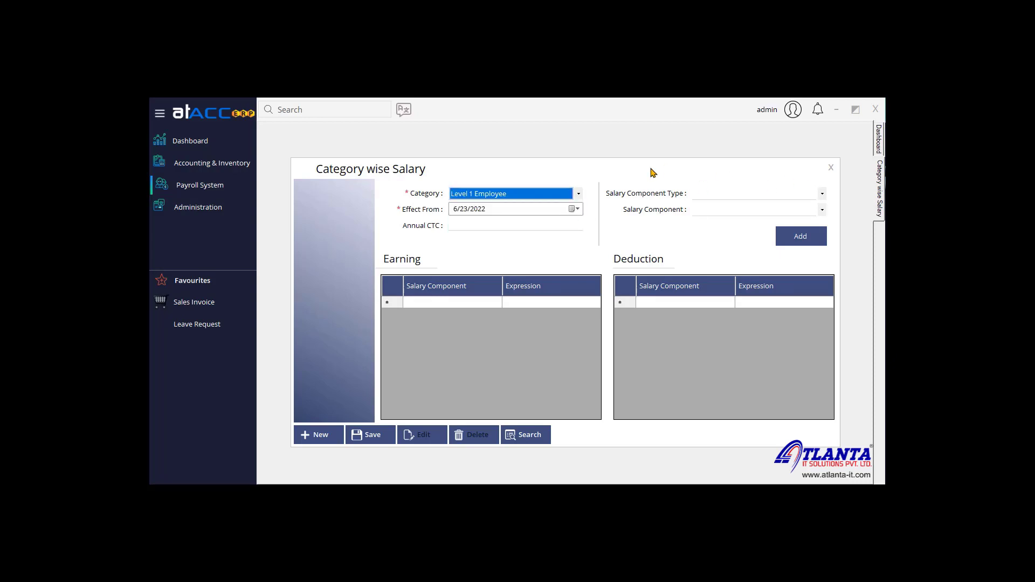
left_click(831, 167)
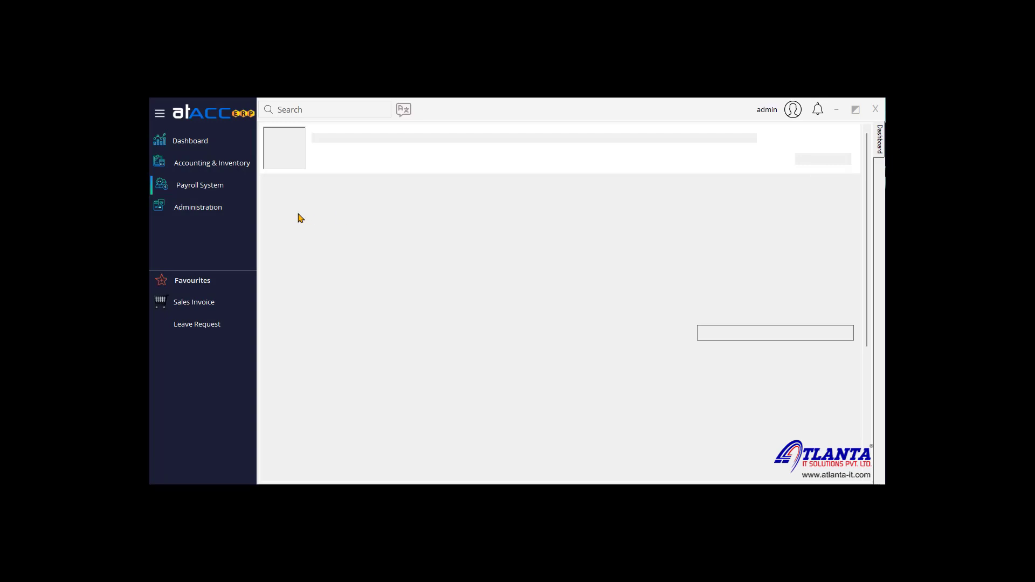
Step: Open Employee wise Salary for Test Employee (EMP7), effective from 6/1/2022
left_click(208, 189)
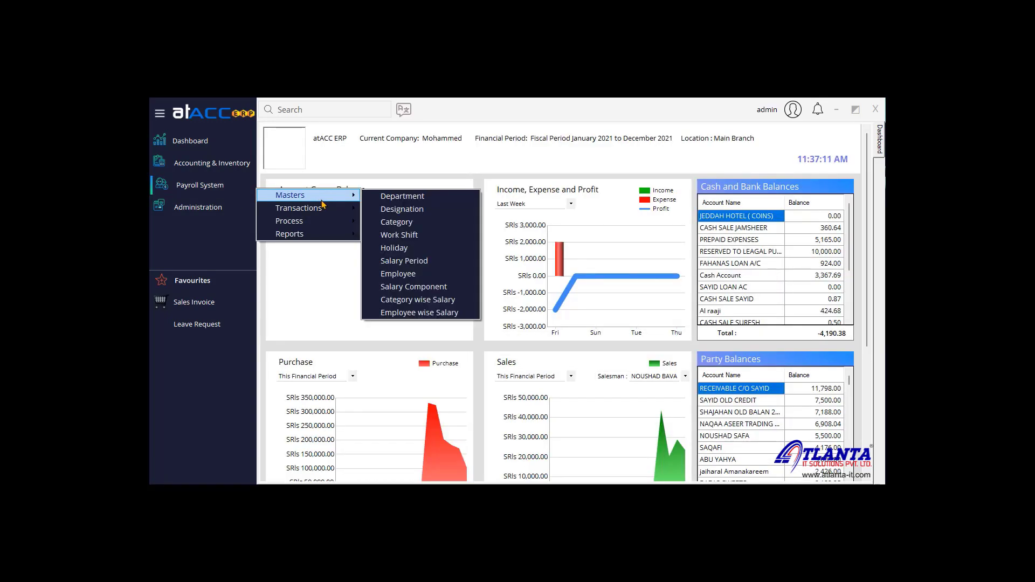
left_click(415, 315)
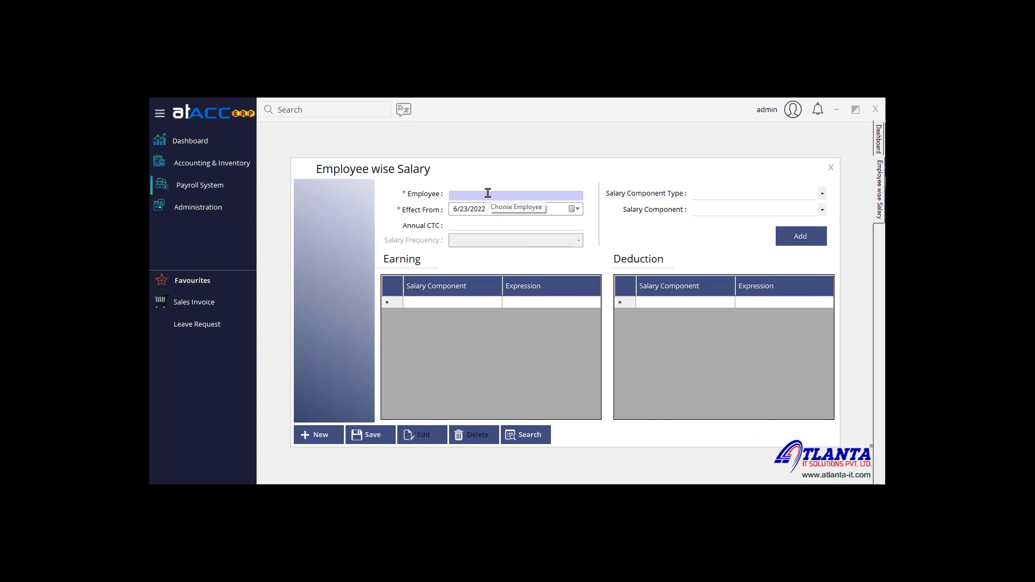
type("test")
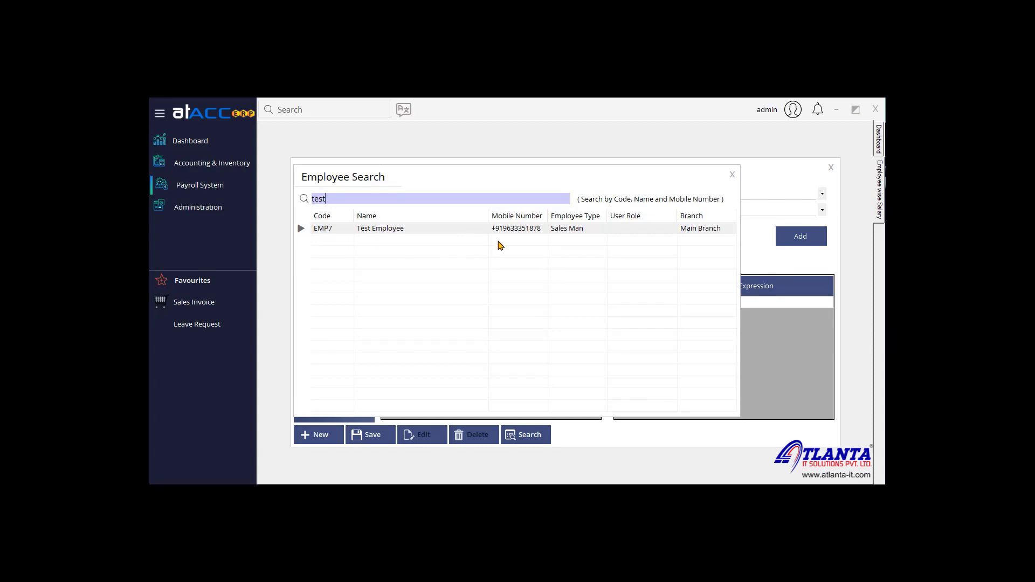
double_click(453, 229)
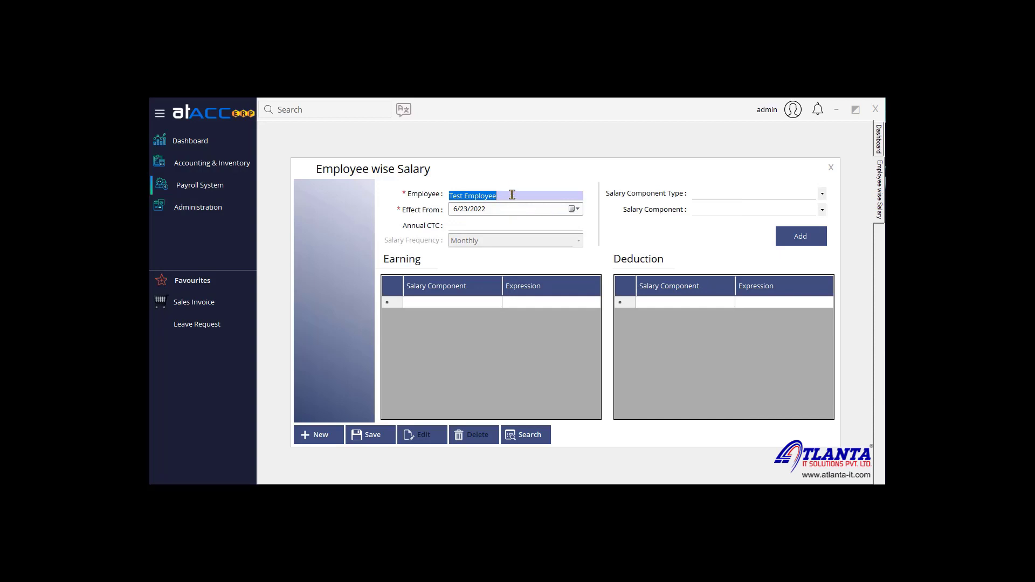
left_click(575, 209)
left_click(494, 246)
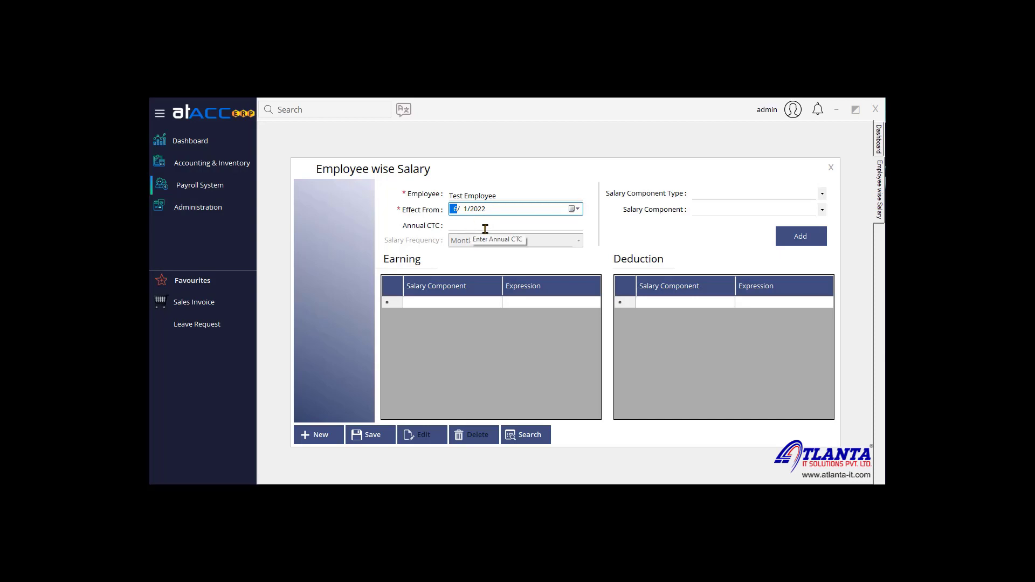
Step: Add Basic Pay and OverTime as earning components to Test Employee's salary
left_click(731, 196)
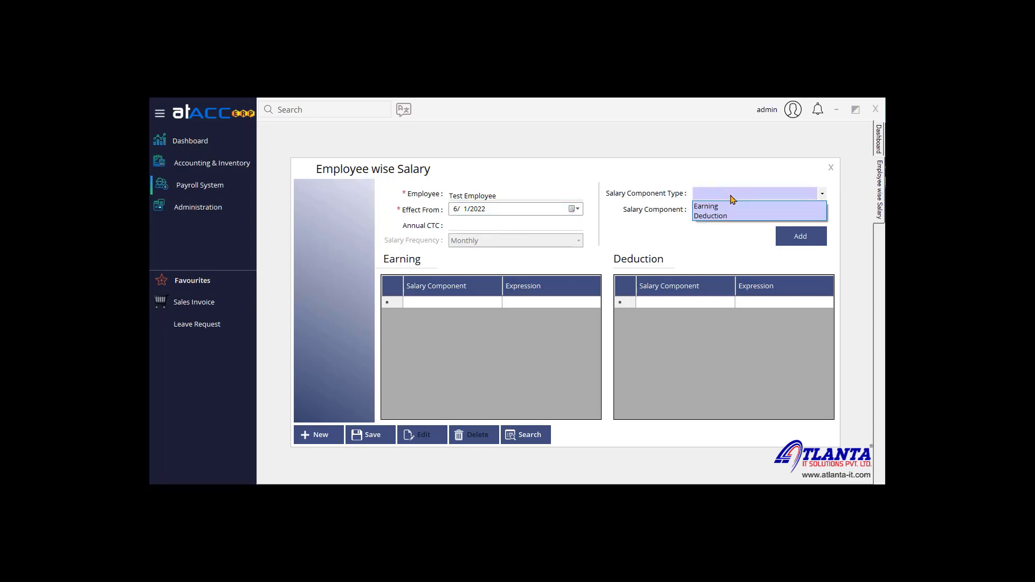
left_click(731, 207)
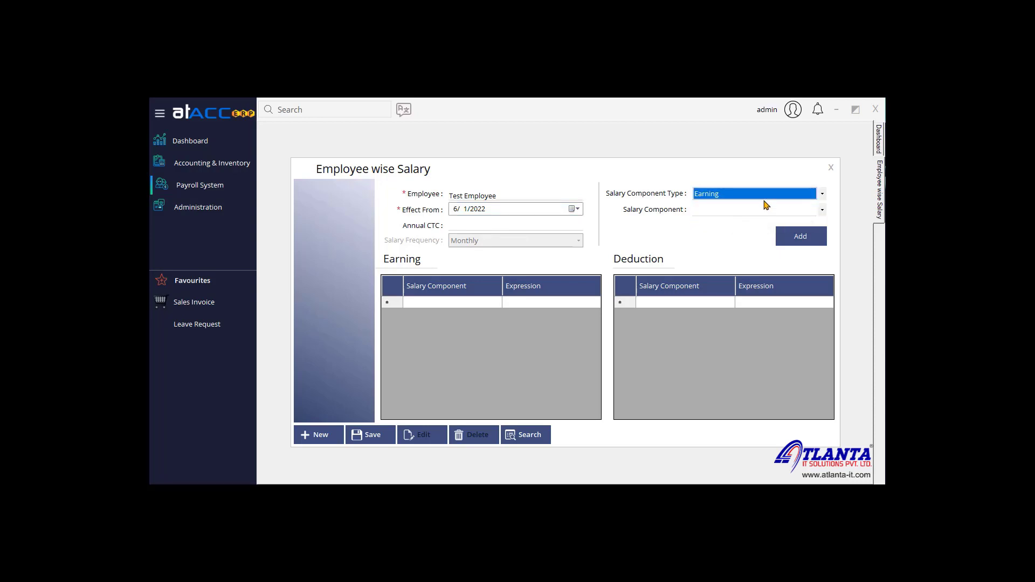
left_click(800, 240)
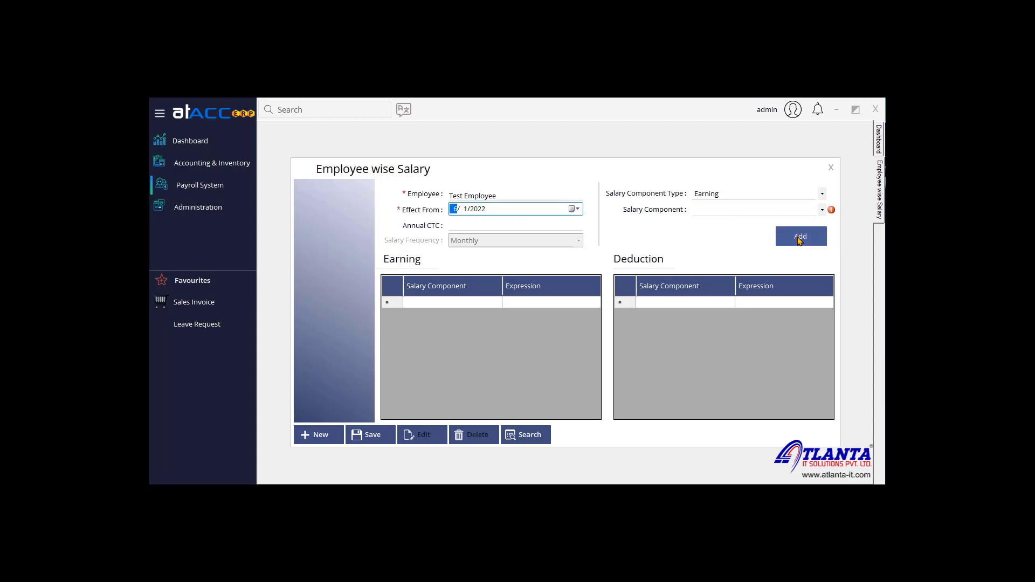
left_click(781, 212)
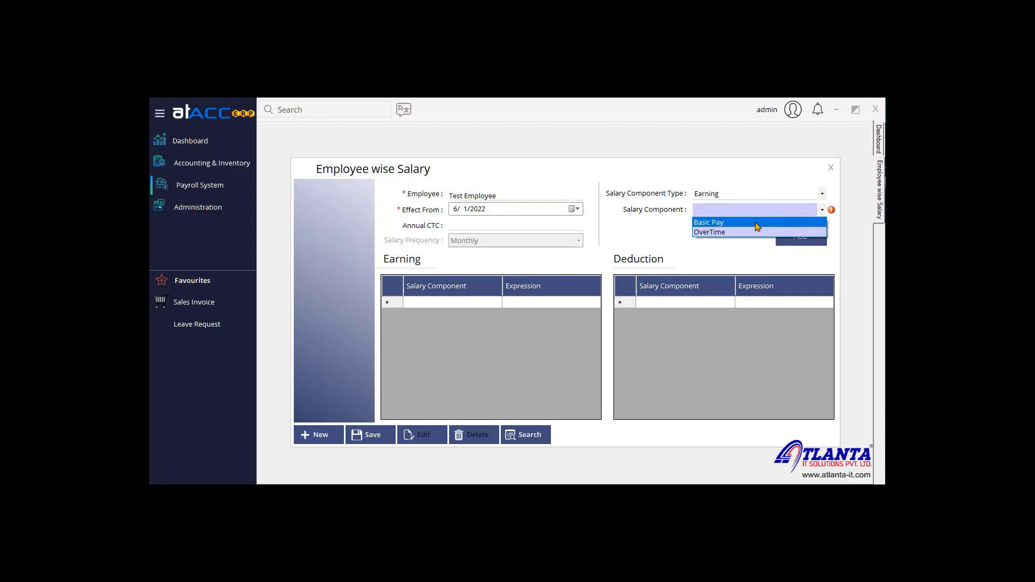
left_click(757, 225)
left_click(798, 235)
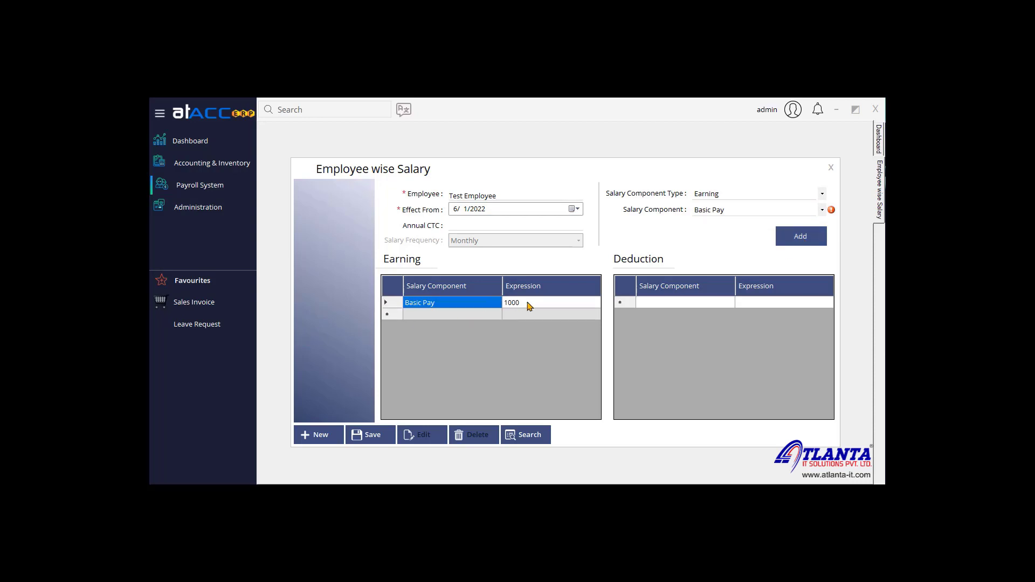
left_click(737, 211)
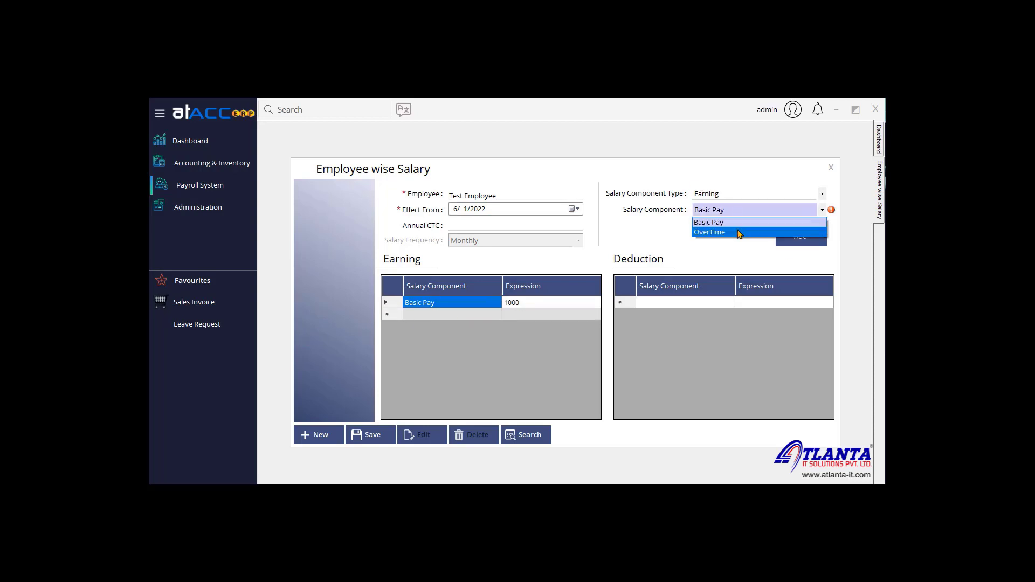
left_click(739, 233)
left_click(797, 232)
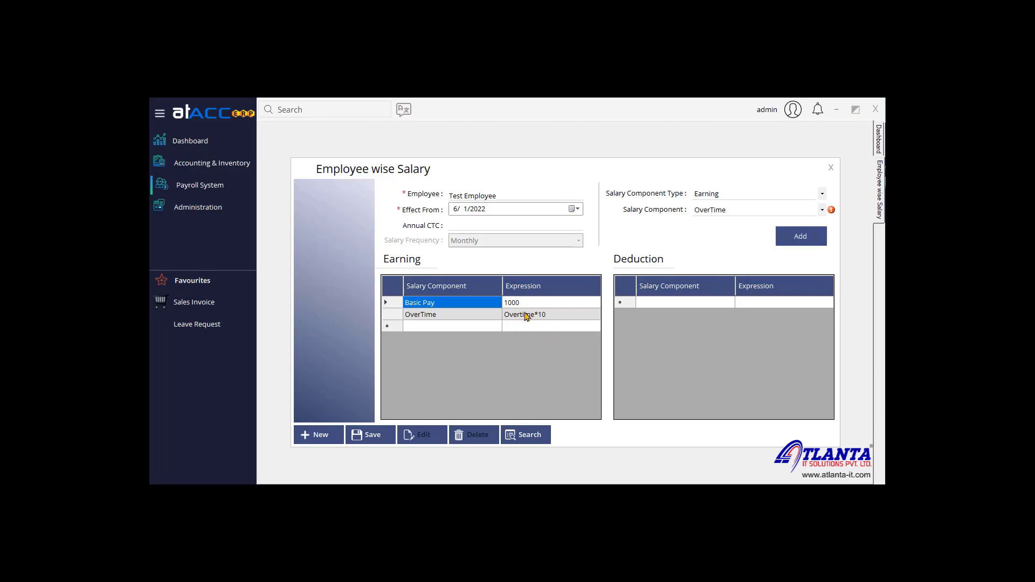
Step: Add Advance as a deduction and select Basic Pay's 1000 expression for editing
left_click(744, 195)
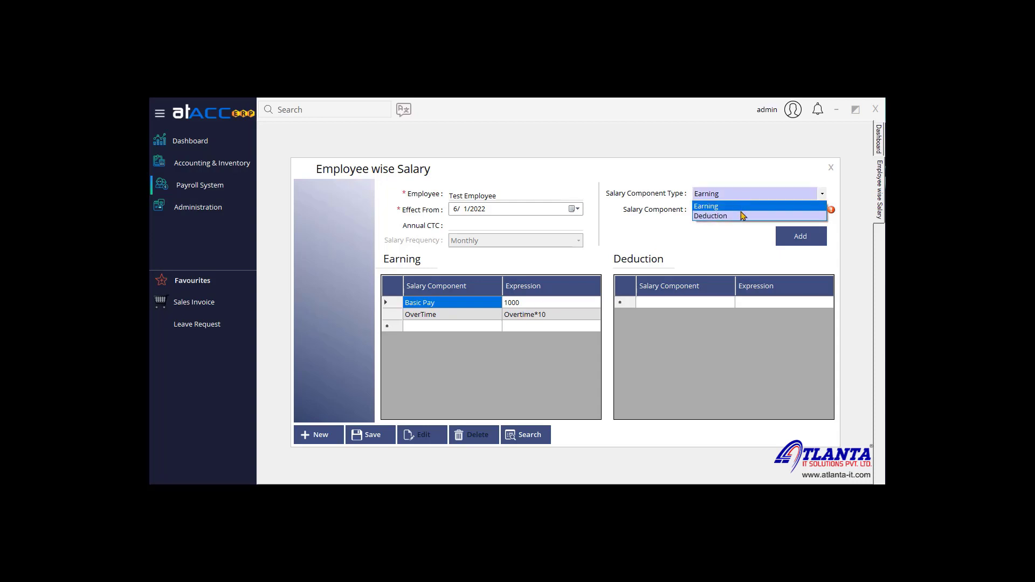
left_click(742, 216)
left_click(769, 210)
left_click(767, 220)
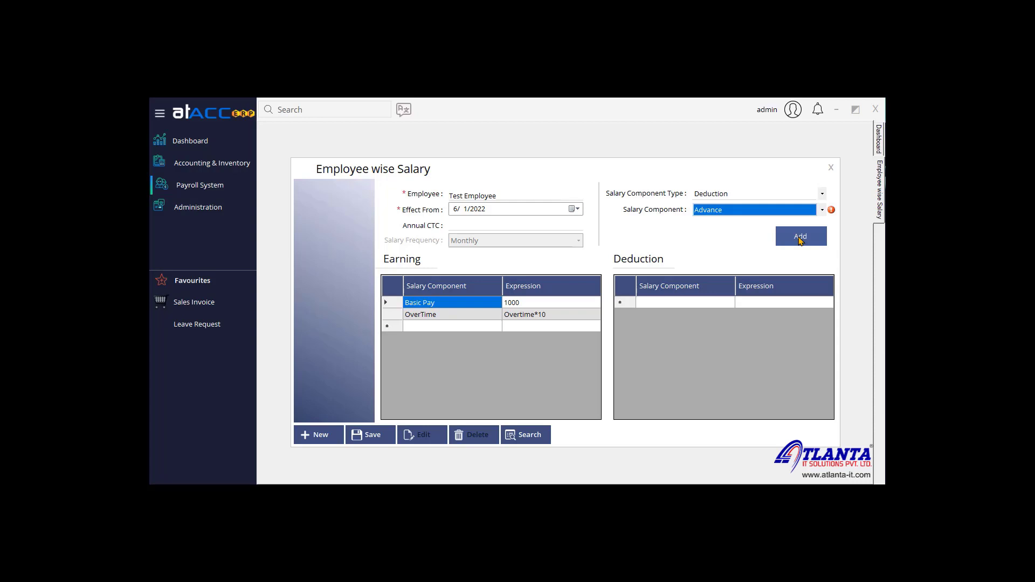
left_click(801, 240)
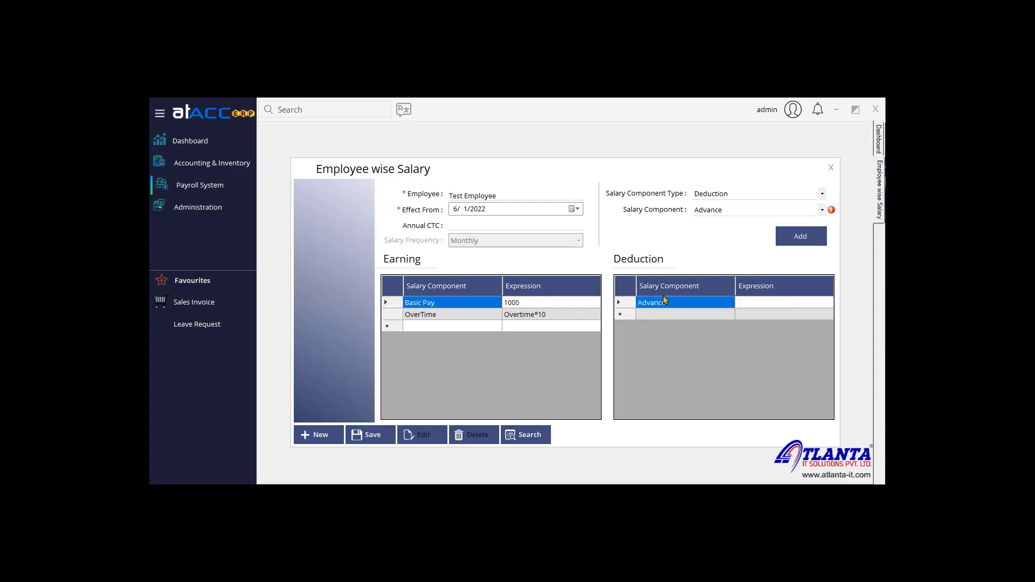
left_click(536, 306)
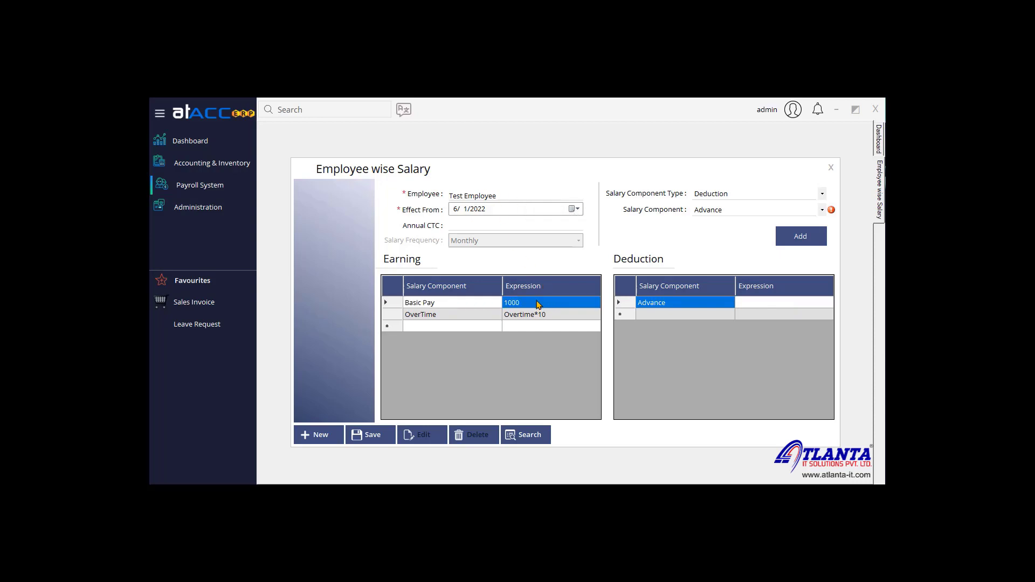
left_click(538, 305)
left_click_drag(536, 302, 474, 301)
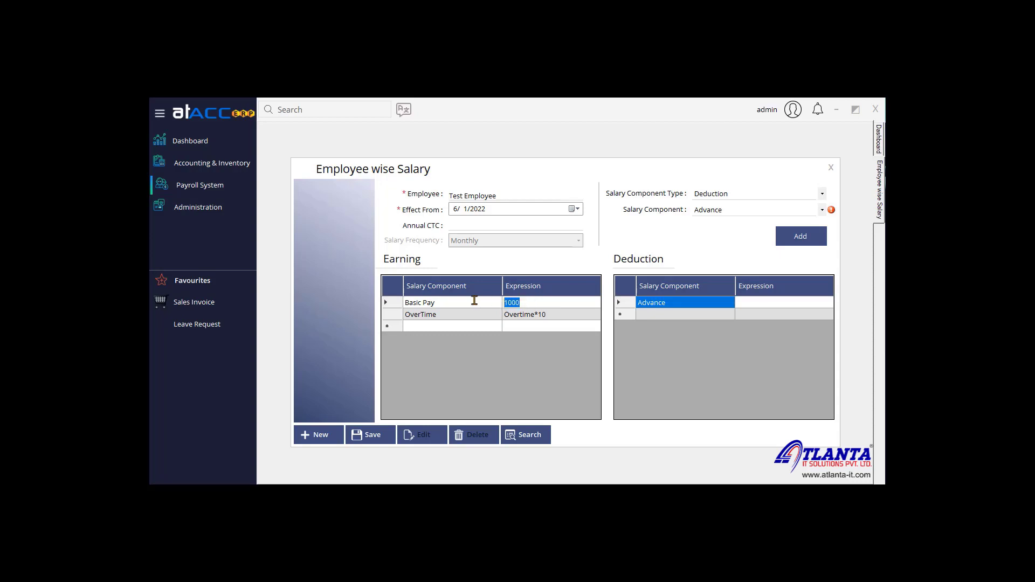
Step: Change Basic Pay's expression to 2000, save Test Employee's salary record, and close the form
type("2000")
left_click(521, 434)
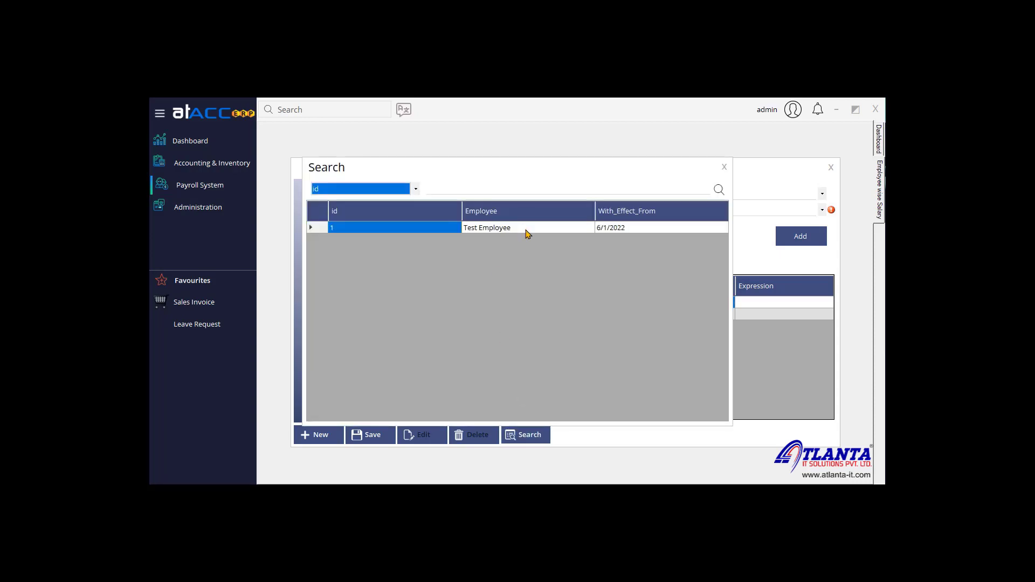
double_click(526, 230)
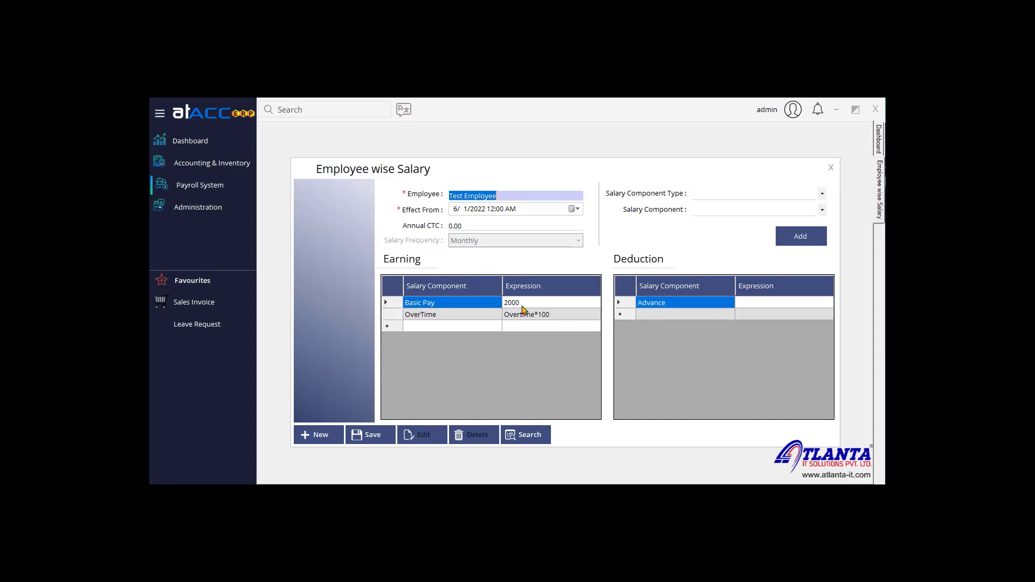
left_click(365, 434)
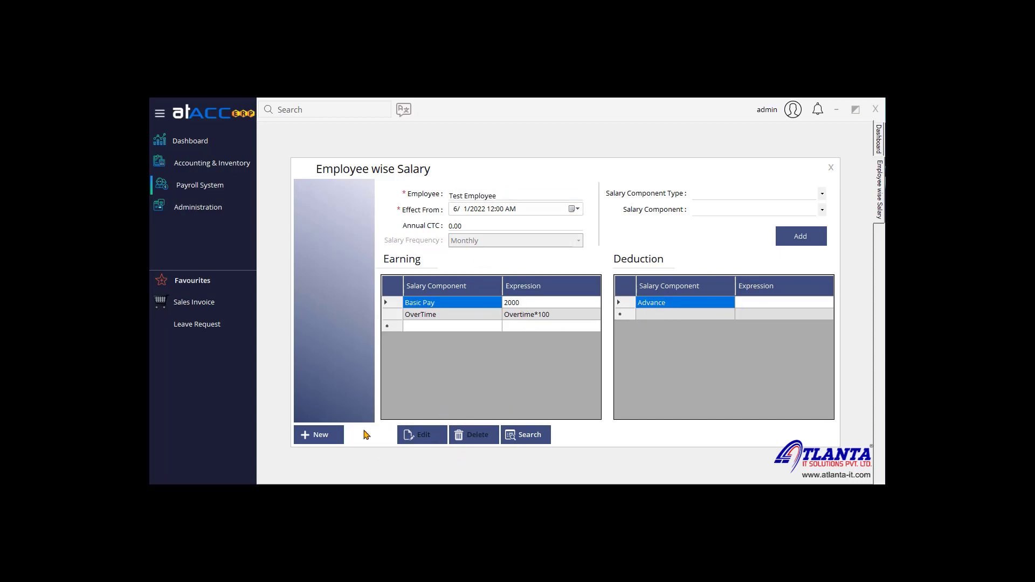
left_click(556, 336)
left_click(818, 167)
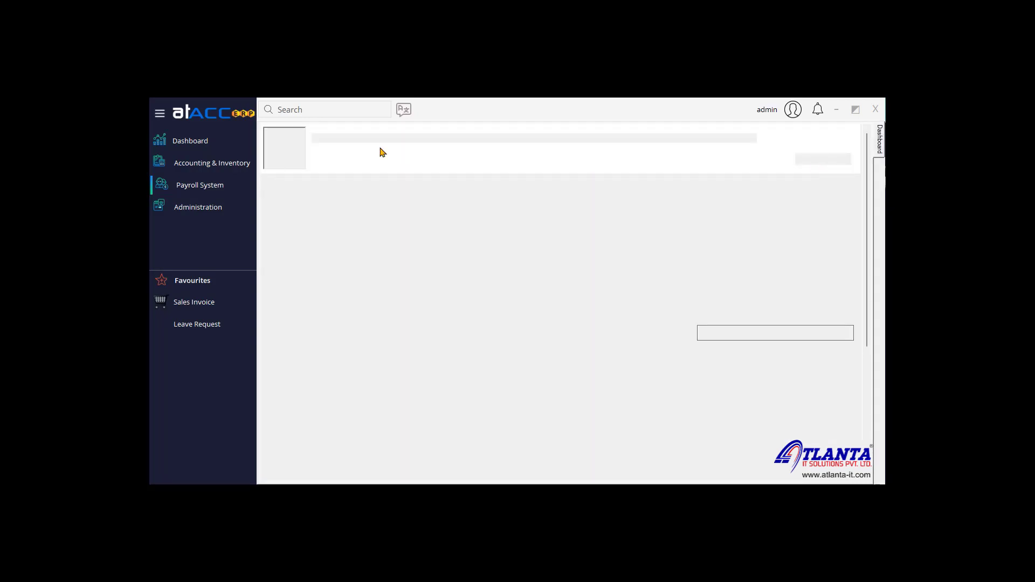
Step: Open Leave Opening for Test Employee with the year 2022
left_click(244, 191)
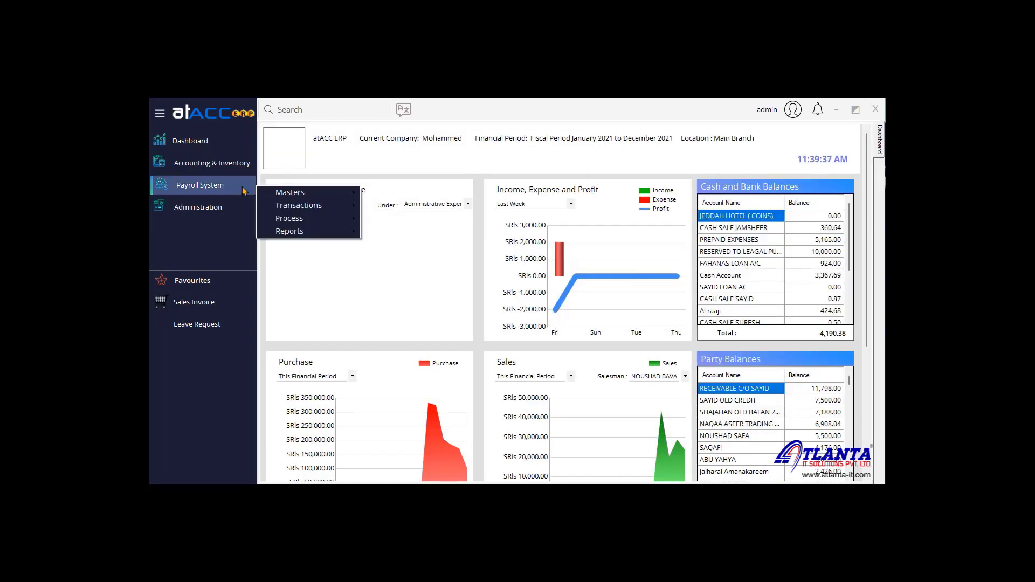
mouse_move(344, 194)
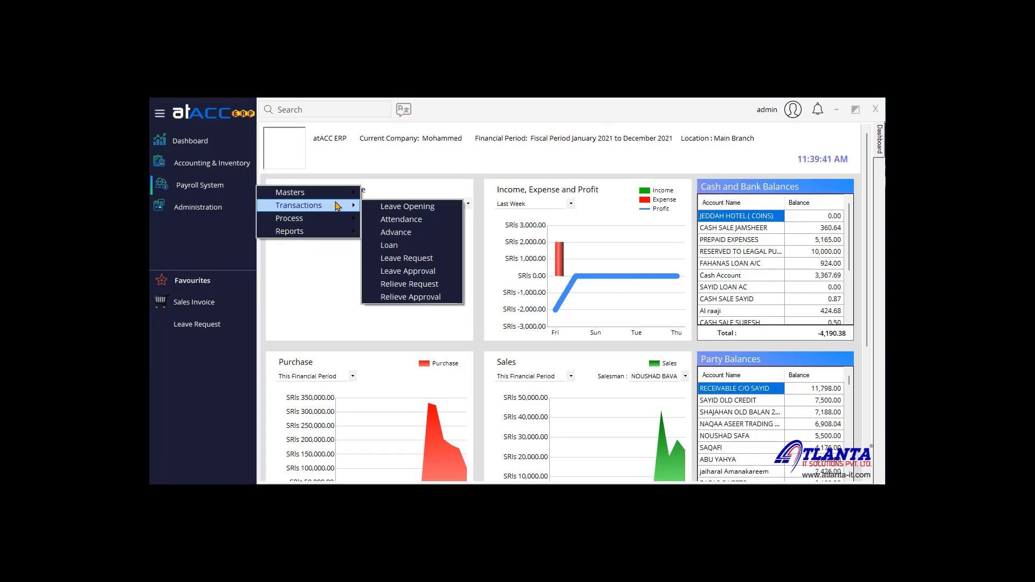
left_click(388, 208)
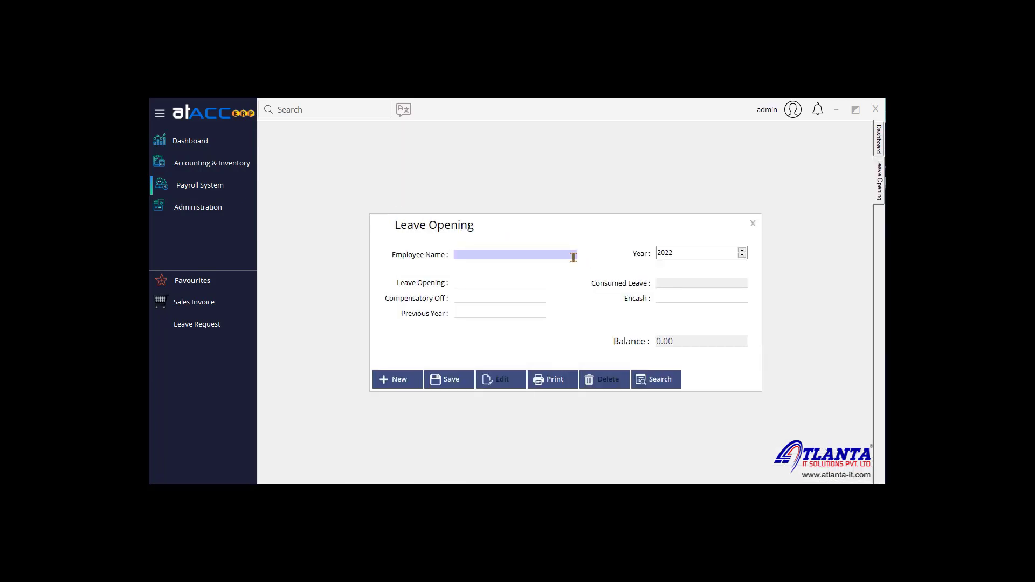
type("test")
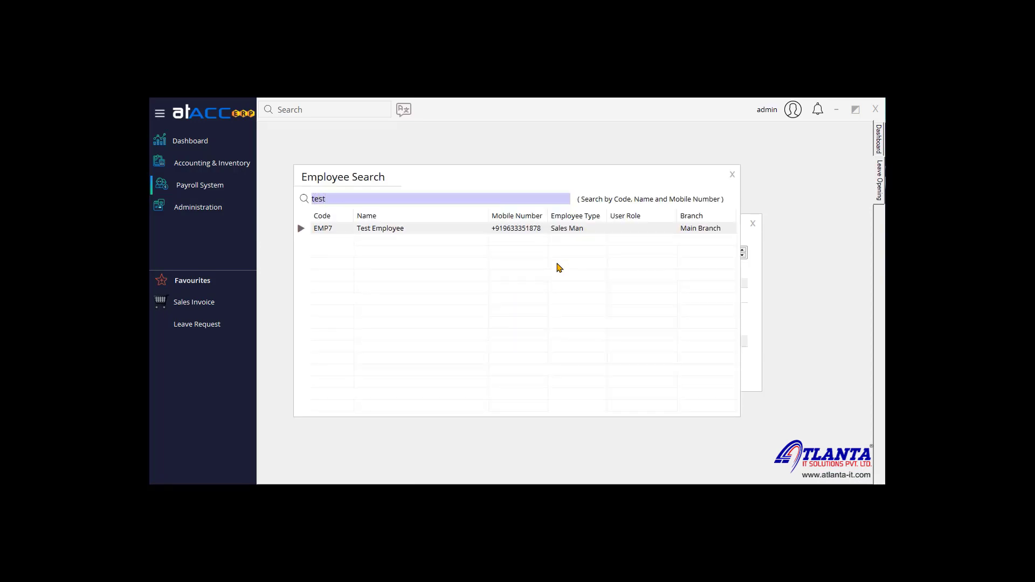
key("Return")
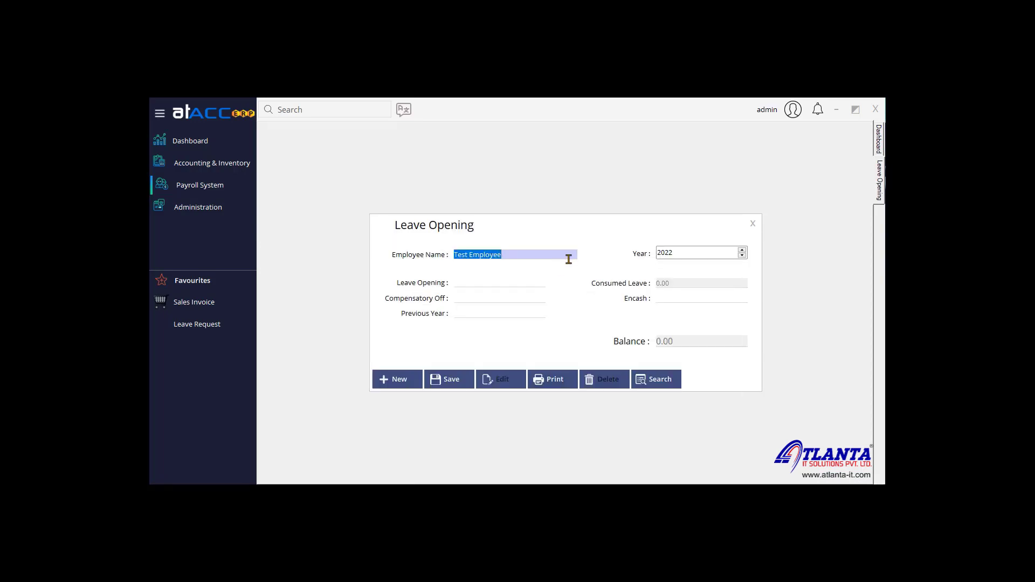
left_click(695, 259)
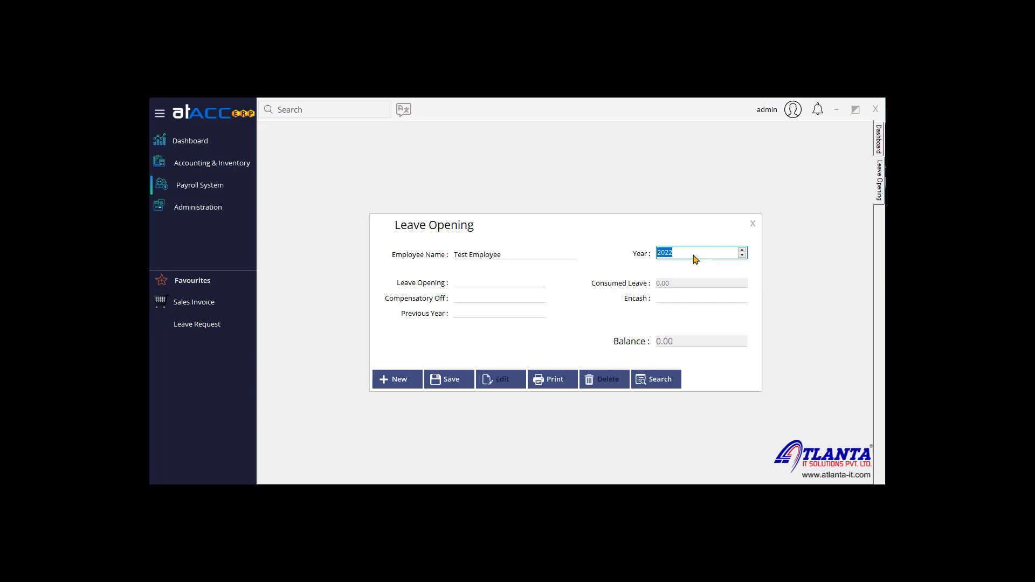
Step: Enter 30 opening leave days, 10 compensatory off days and 13 encashed days
left_click(467, 281)
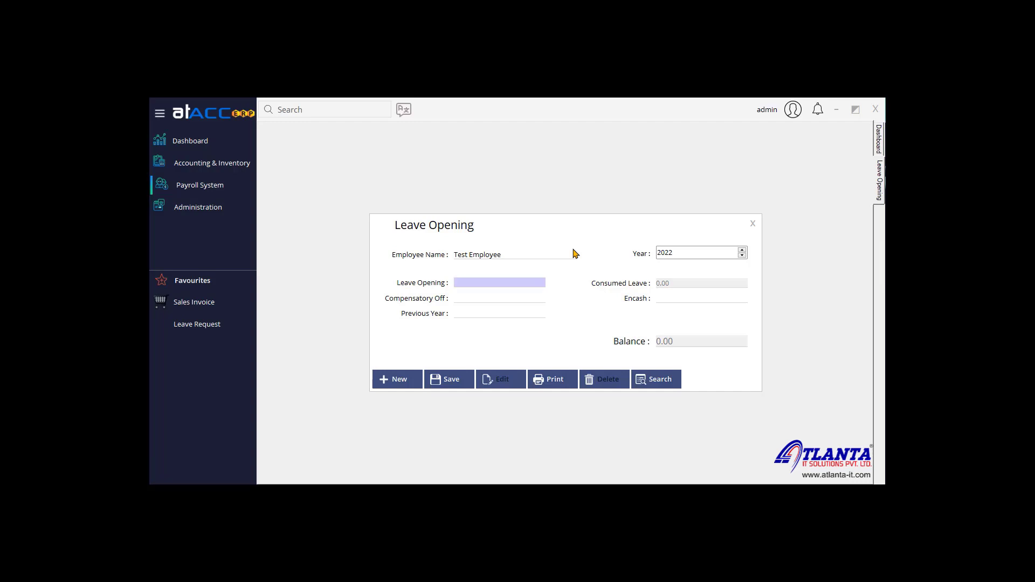
type("30")
left_click(493, 298)
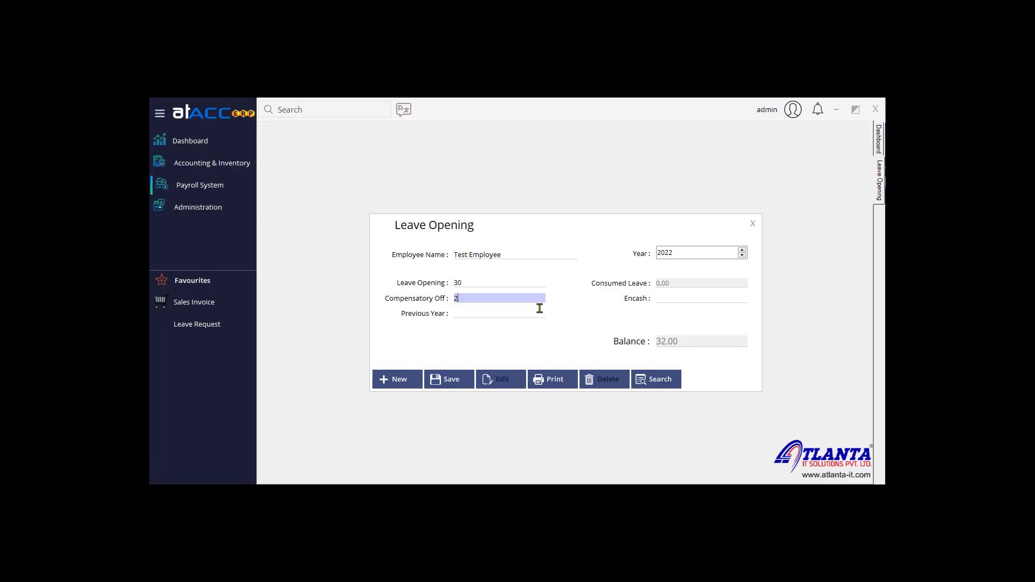
type("10")
left_click(480, 311)
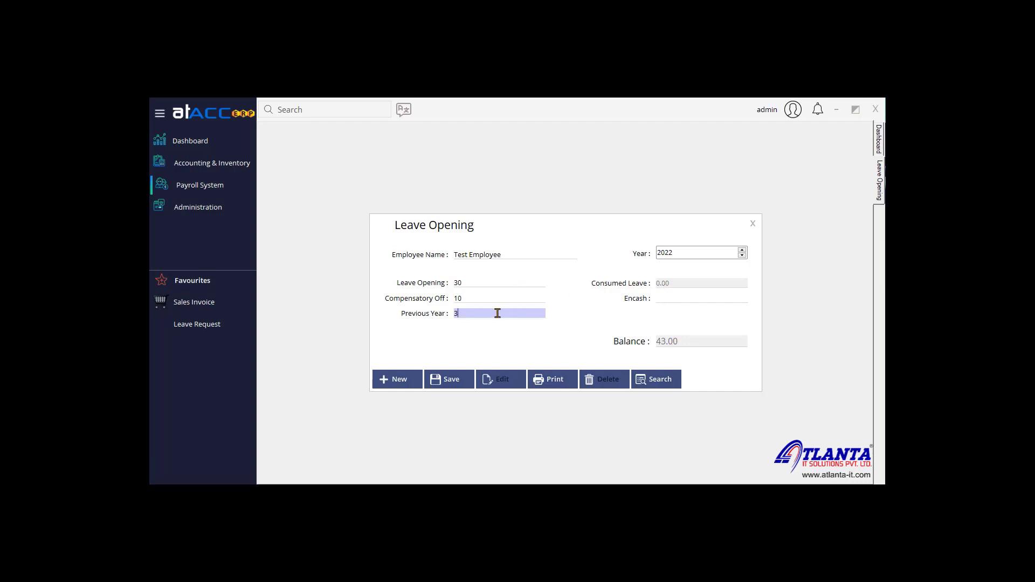
left_click(692, 299)
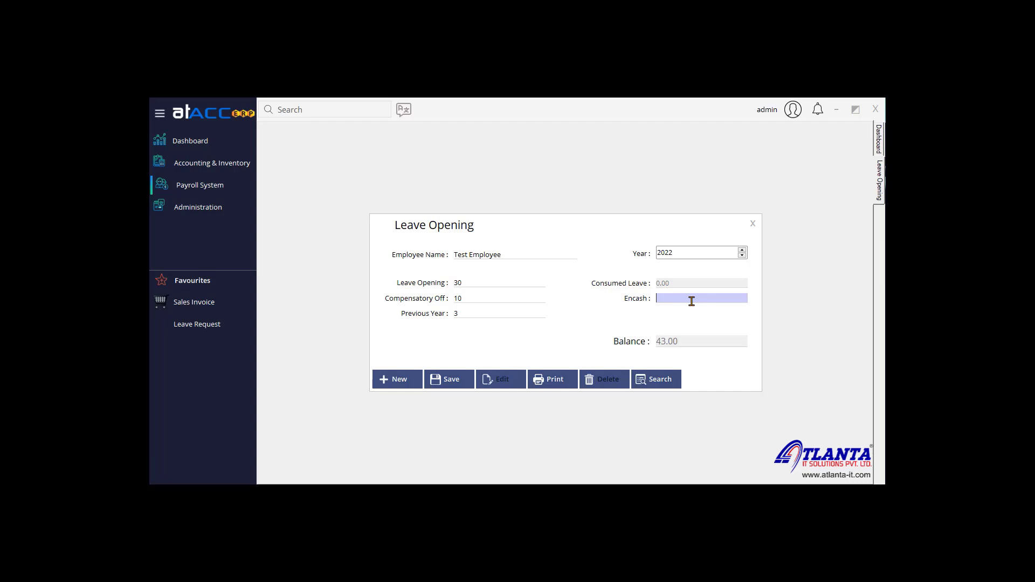
type("13")
left_click_drag(689, 298, 609, 300)
left_click(719, 300)
Step: Try saving, then load Test Employee's existing 2022 leave opening record (31.00 balance) and close the form
left_click(452, 380)
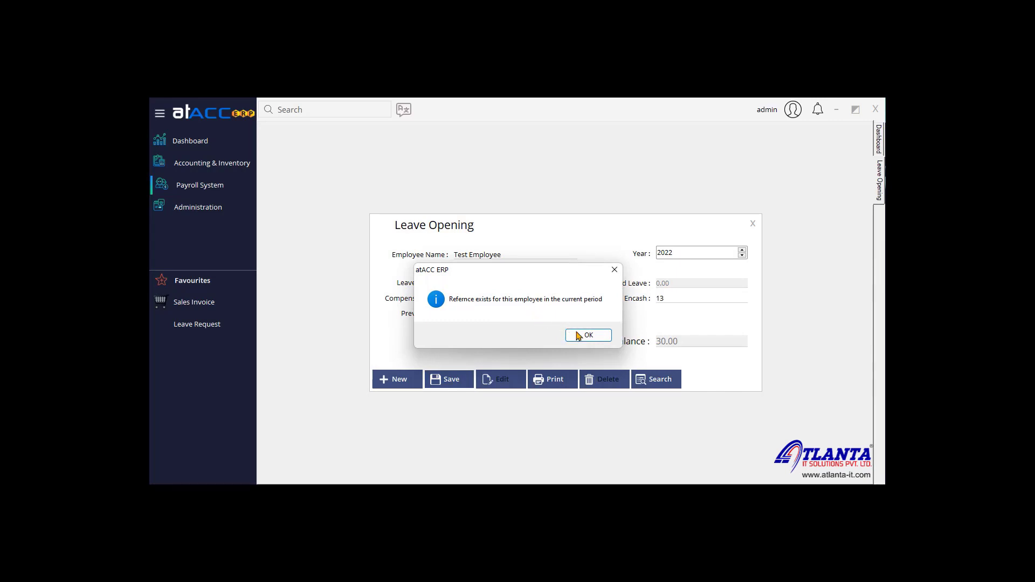
left_click(593, 337)
left_click(657, 379)
double_click(432, 228)
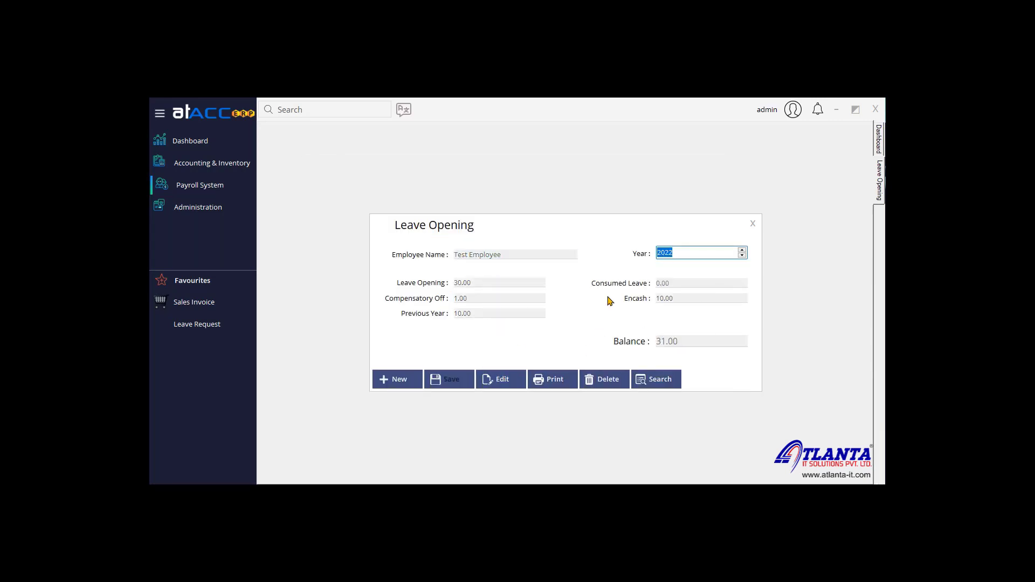
left_click(753, 223)
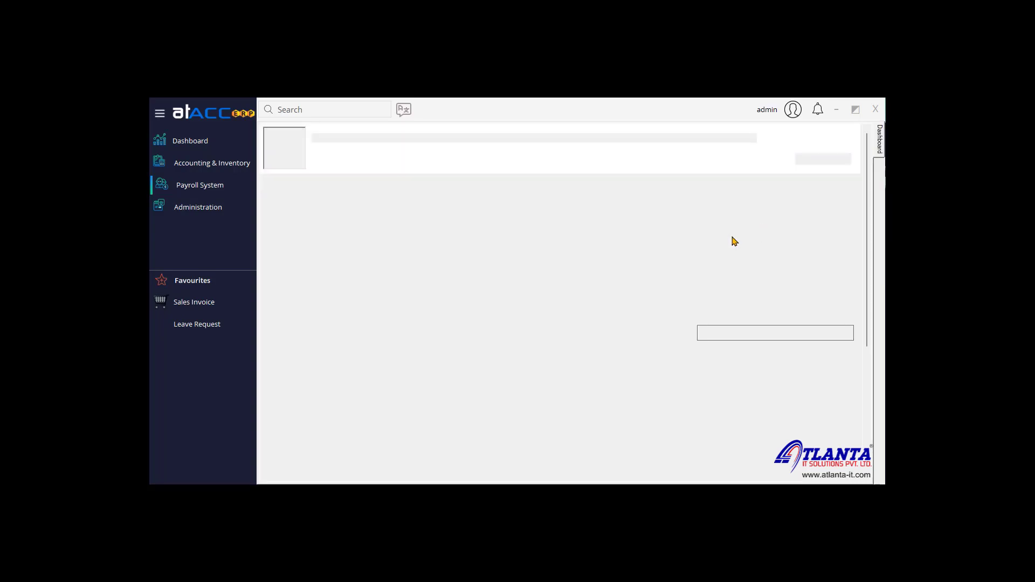
Step: Start an attendance entry for Test Employee, keeping leave type and leave mode as None
left_click(216, 186)
mouse_move(324, 204)
left_click(405, 218)
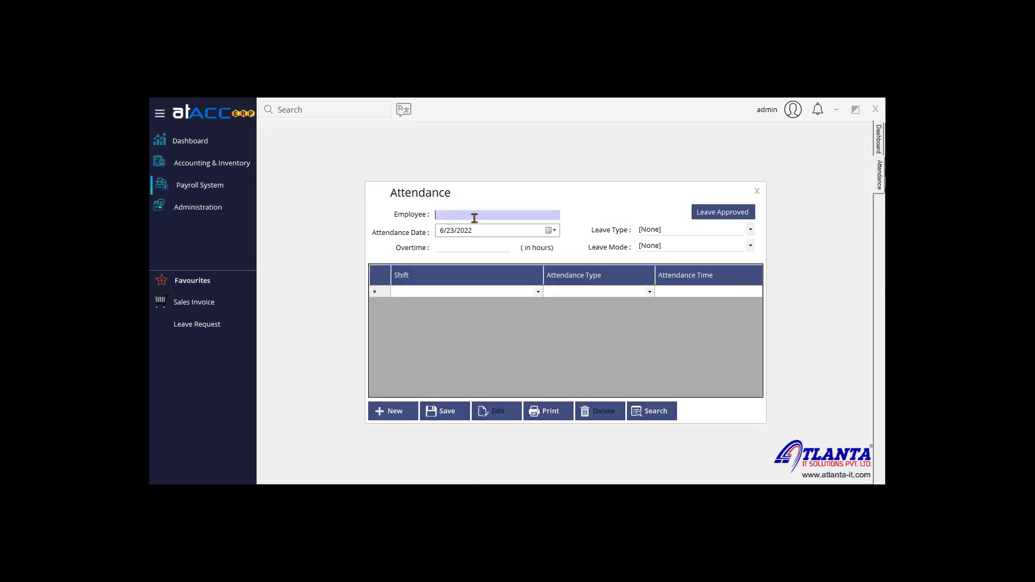
type("test")
key("Return")
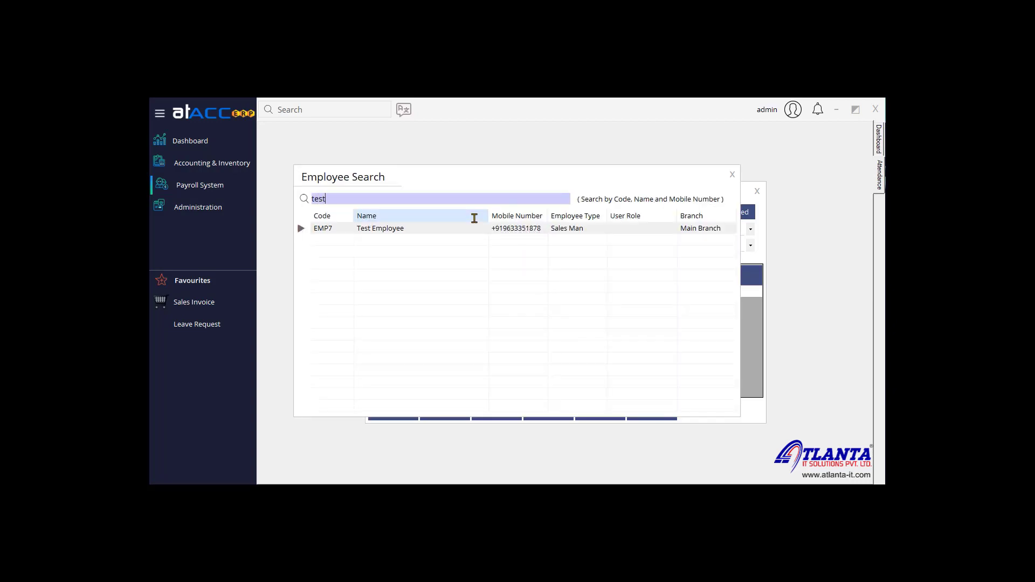
key("Return")
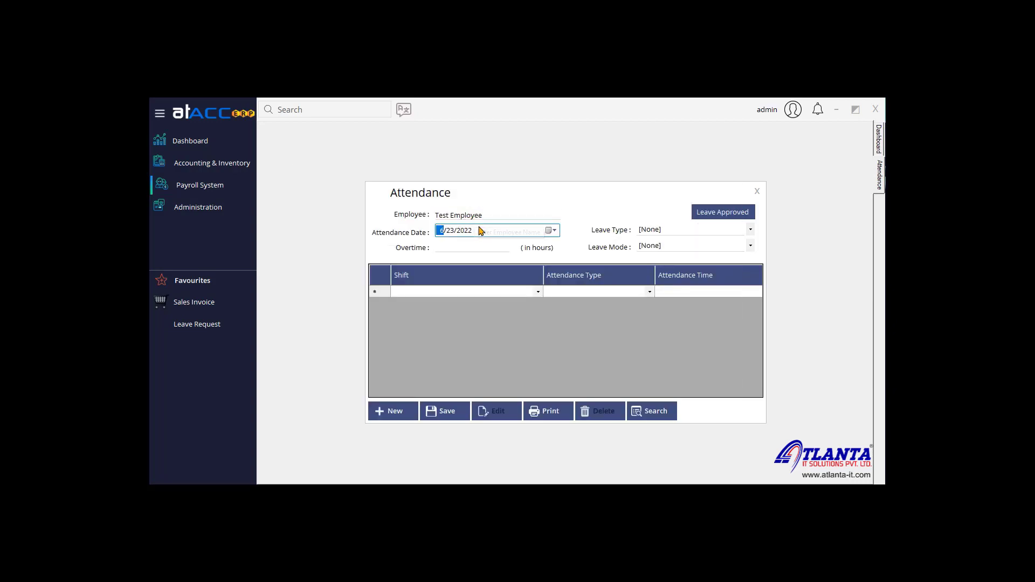
left_click(706, 232)
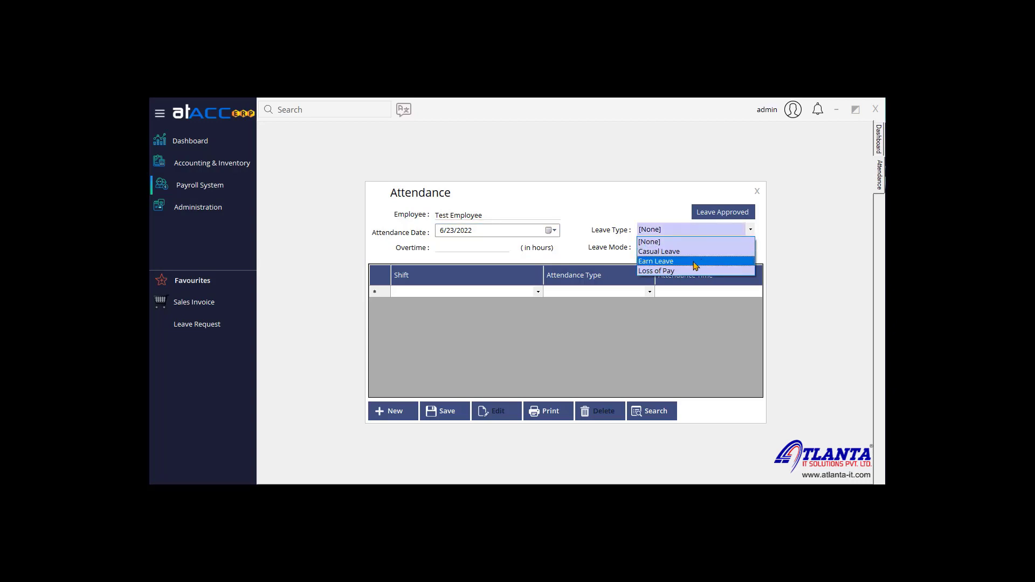
left_click(658, 242)
left_click(674, 246)
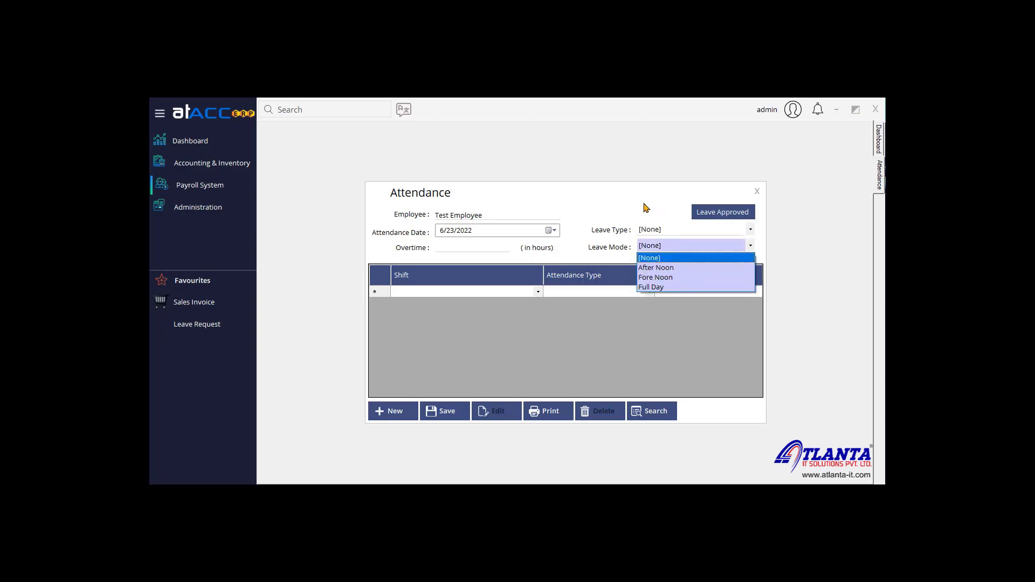
left_click(619, 216)
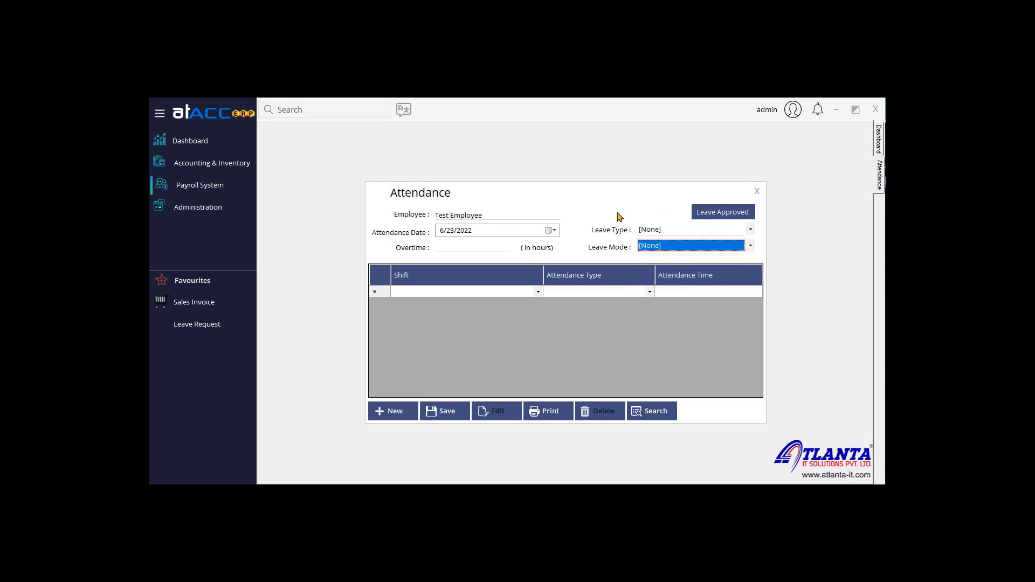
Step: Add an Afternoon Shift Check In row at 11:45 AM
left_click(471, 250)
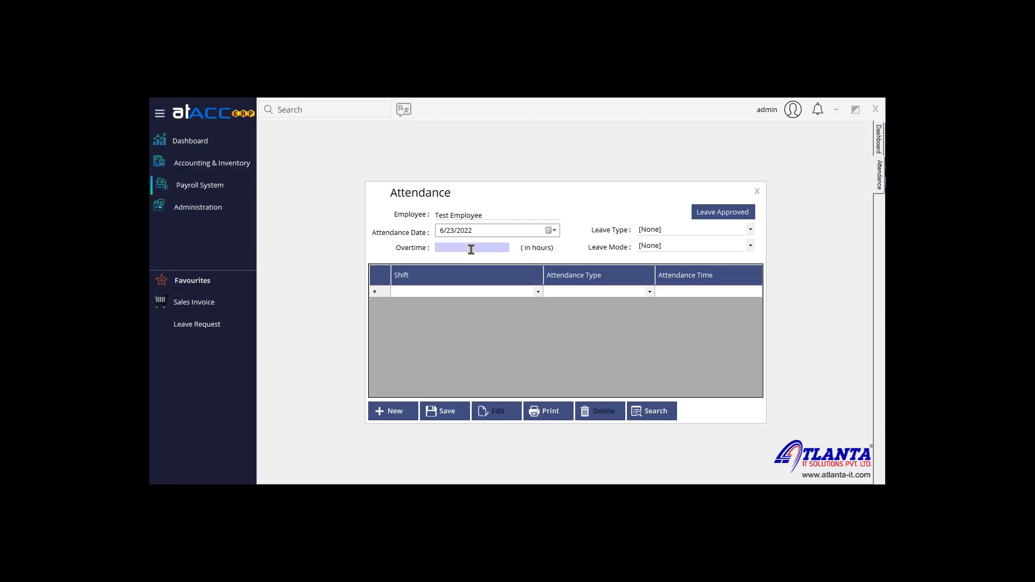
left_click(532, 292)
left_click(537, 292)
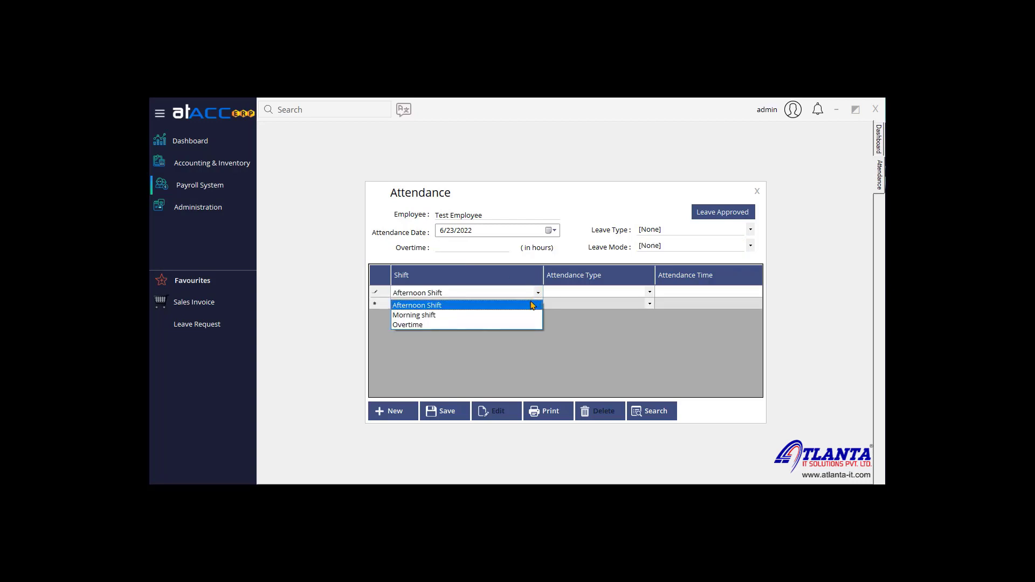
left_click(533, 305)
left_click(605, 295)
left_click(648, 293)
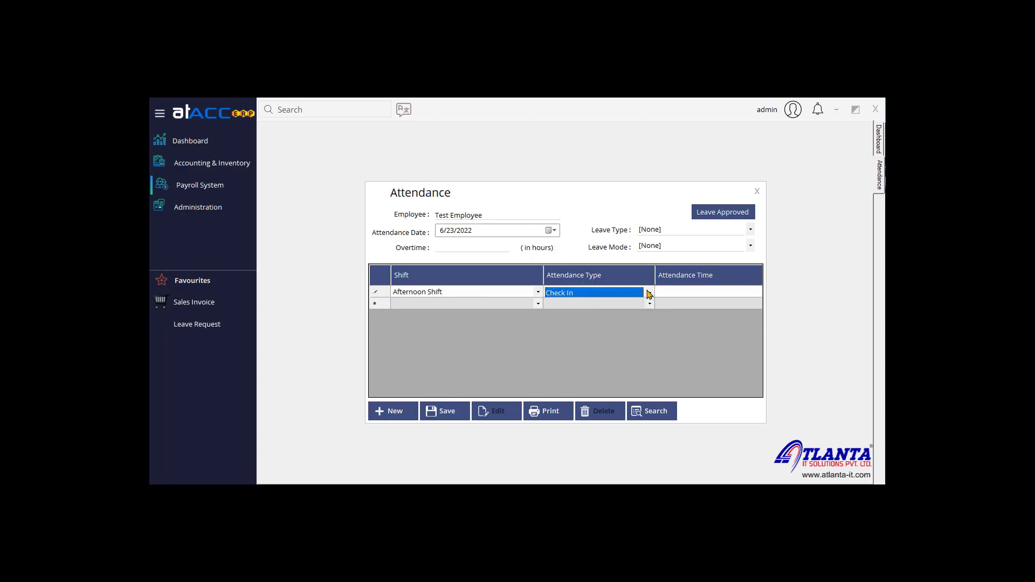
left_click(648, 293)
left_click(636, 306)
left_click(729, 293)
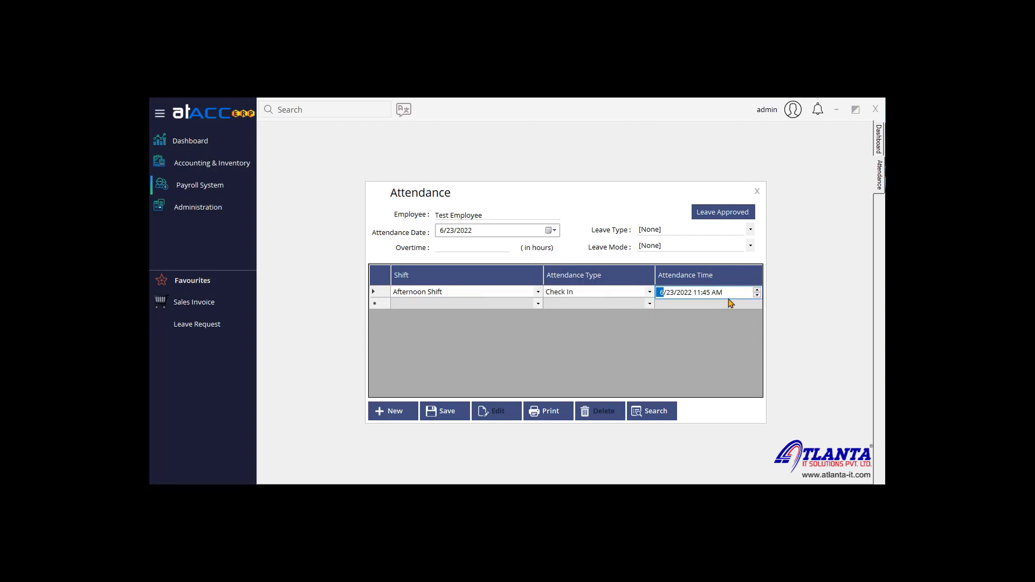
Step: Add a second Afternoon Shift row with Check Out at 11:45 AM
left_click(539, 305)
left_click(537, 304)
left_click(531, 315)
left_click(644, 305)
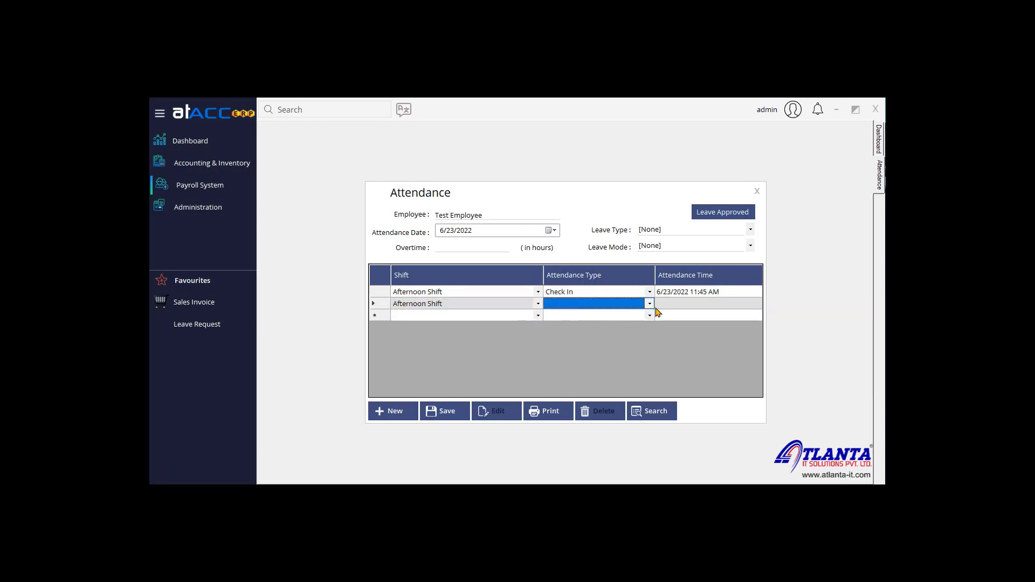
left_click(650, 307)
left_click(650, 307)
left_click(642, 325)
left_click(691, 315)
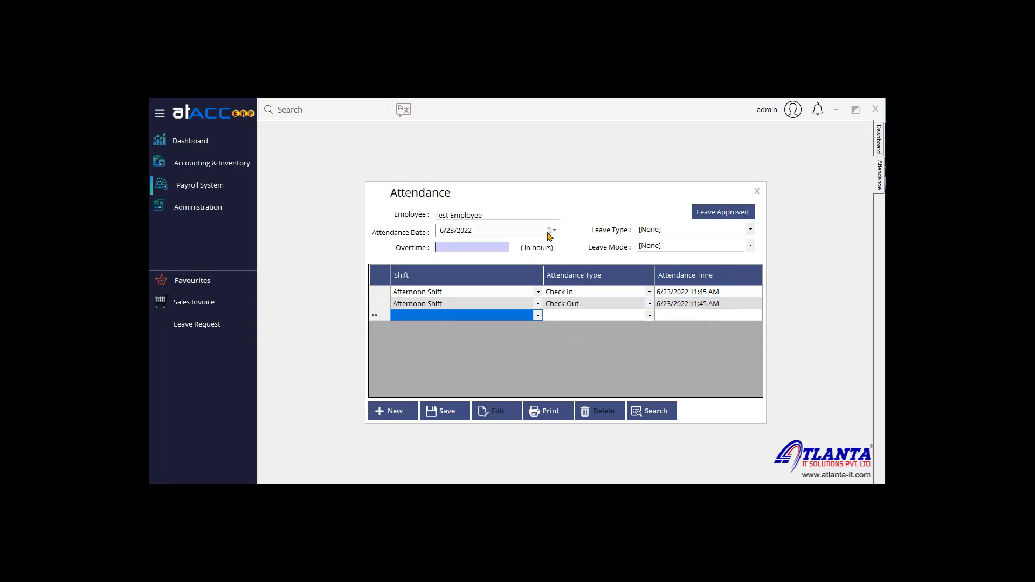
Step: Load Test Employee's saved 6/23/2022 attendance record and make it editable
left_click(654, 411)
double_click(432, 234)
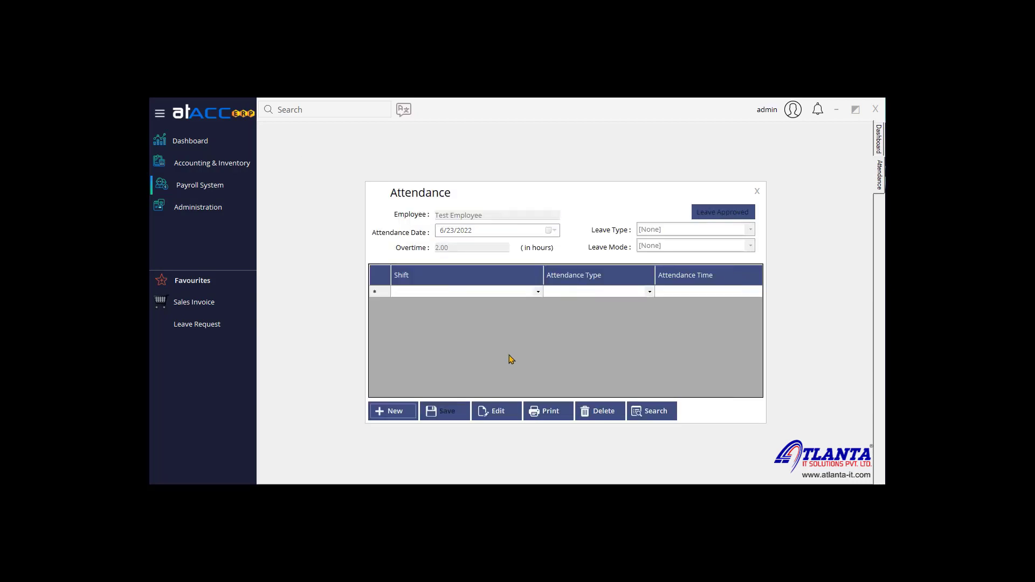
left_click(499, 414)
Step: Keep the leave type at None on Test Employee's 6/23/2022 attendance with 2.00 overtime hours
left_click(469, 248)
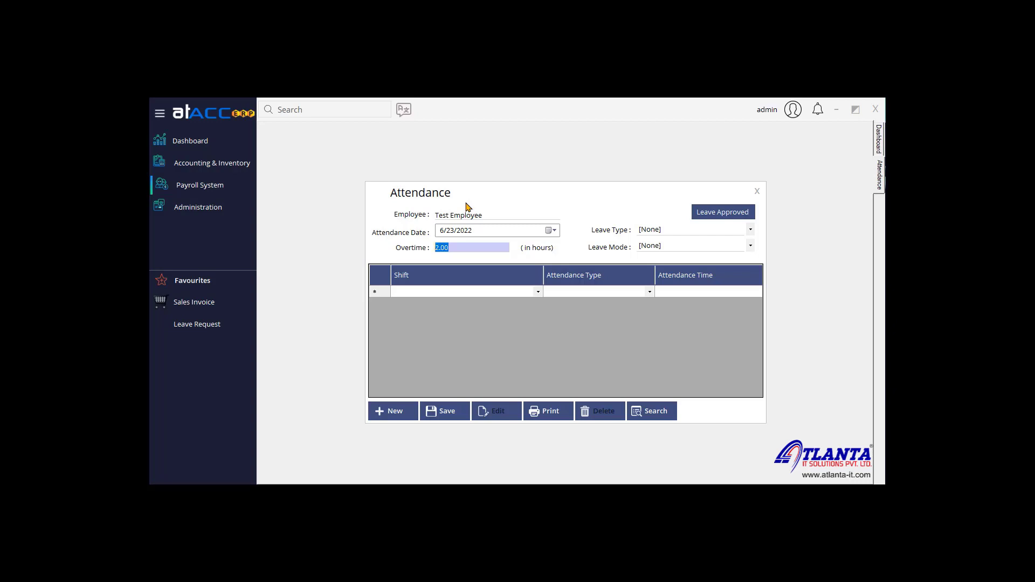
left_click(668, 231)
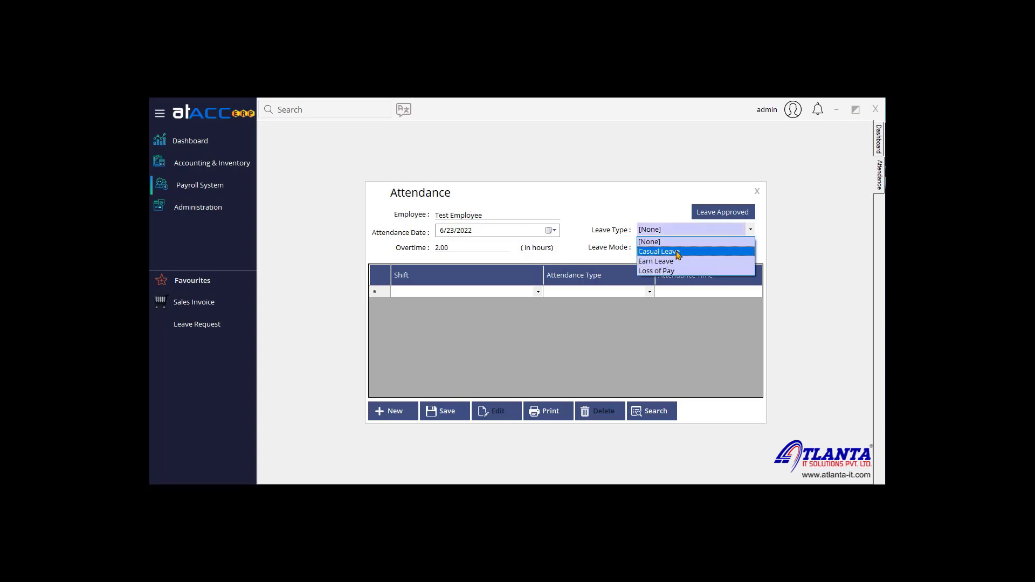
left_click(663, 201)
left_click_drag(501, 196, 477, 196)
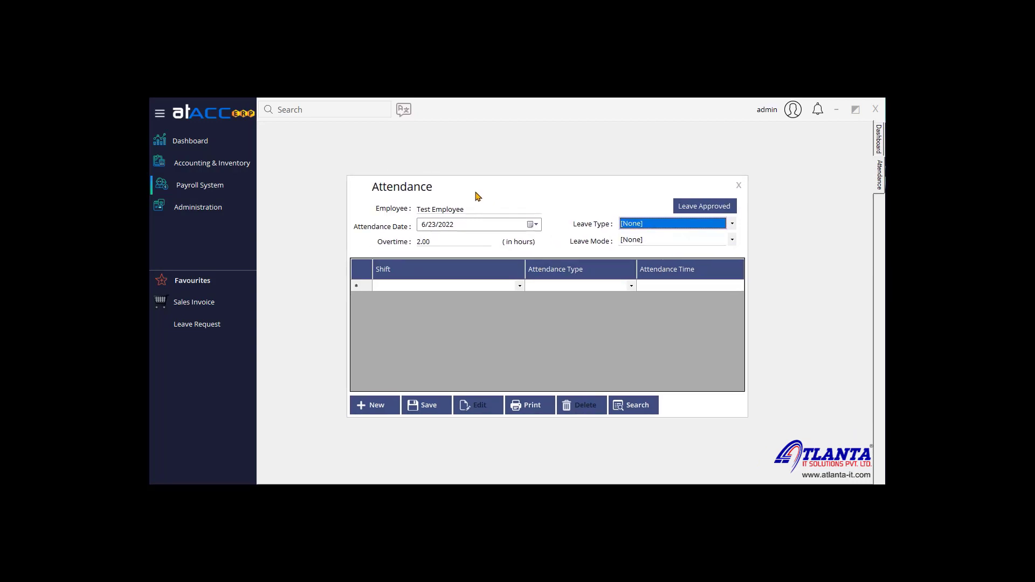
mouse_move(476, 193)
left_mouse_down()
mouse_move(517, 190)
mouse_move(495, 194)
left_mouse_up()
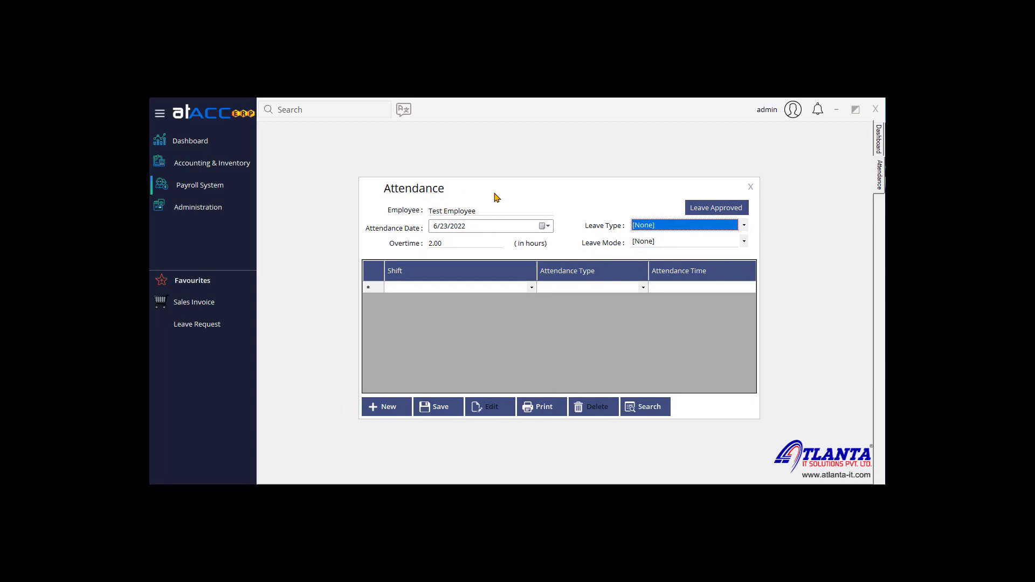
left_click(475, 243)
left_click(686, 231)
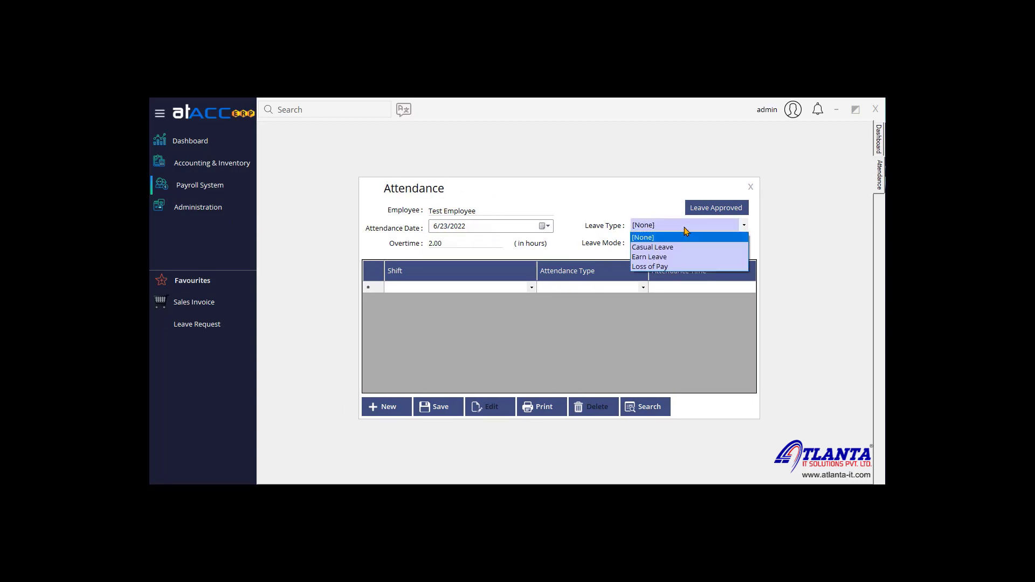
left_click(686, 230)
left_click_drag(511, 198, 517, 186)
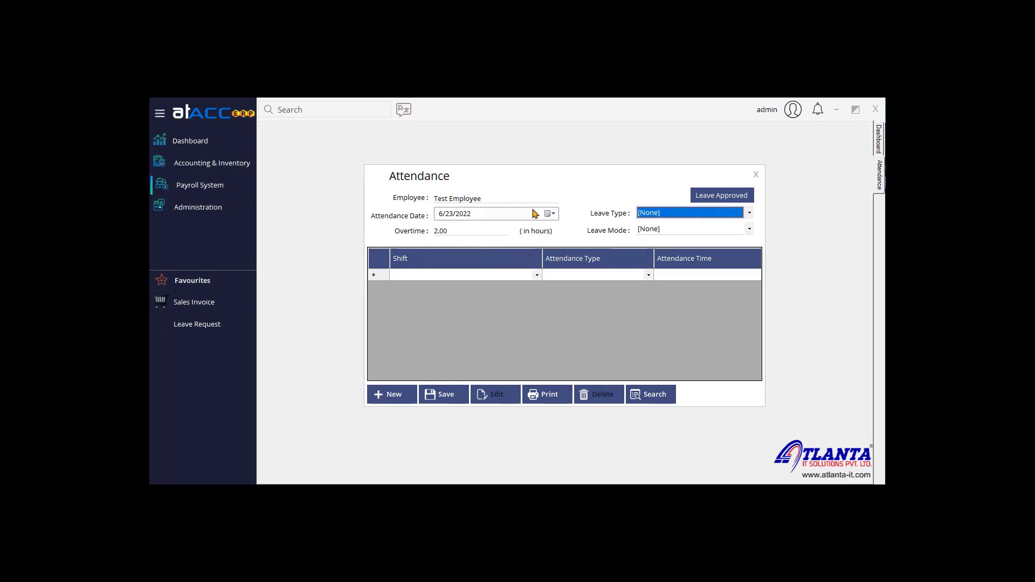
Step: Check Leave Approved twice, find no leave requests, and close the Attendance window
left_click(739, 201)
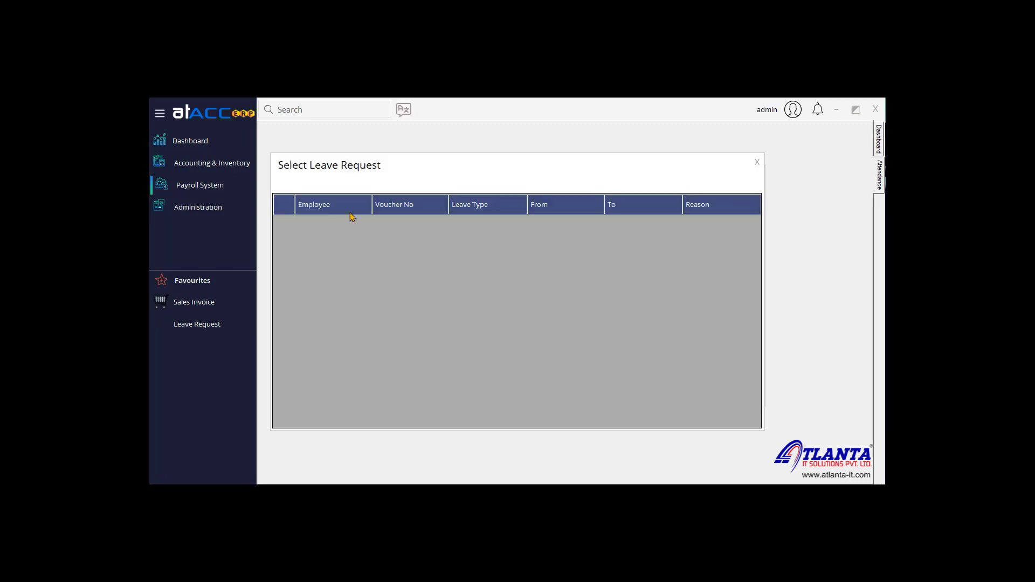
left_click(758, 163)
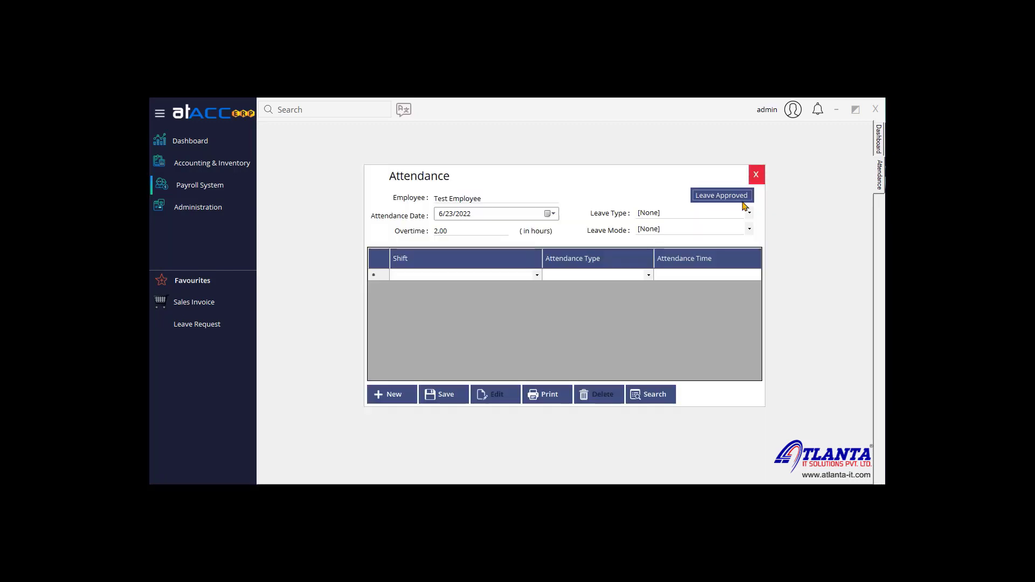
left_click(724, 202)
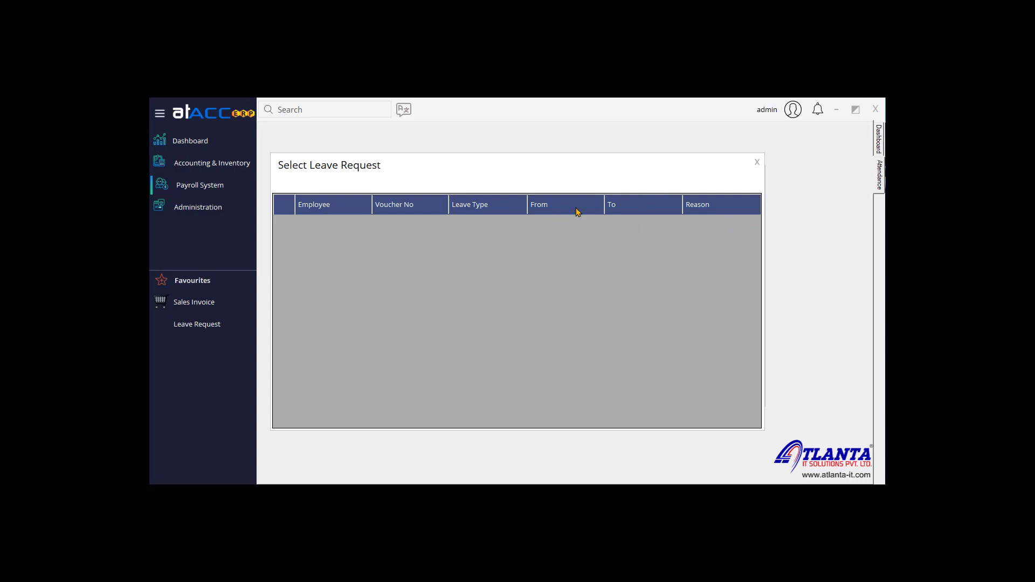
left_click(755, 167)
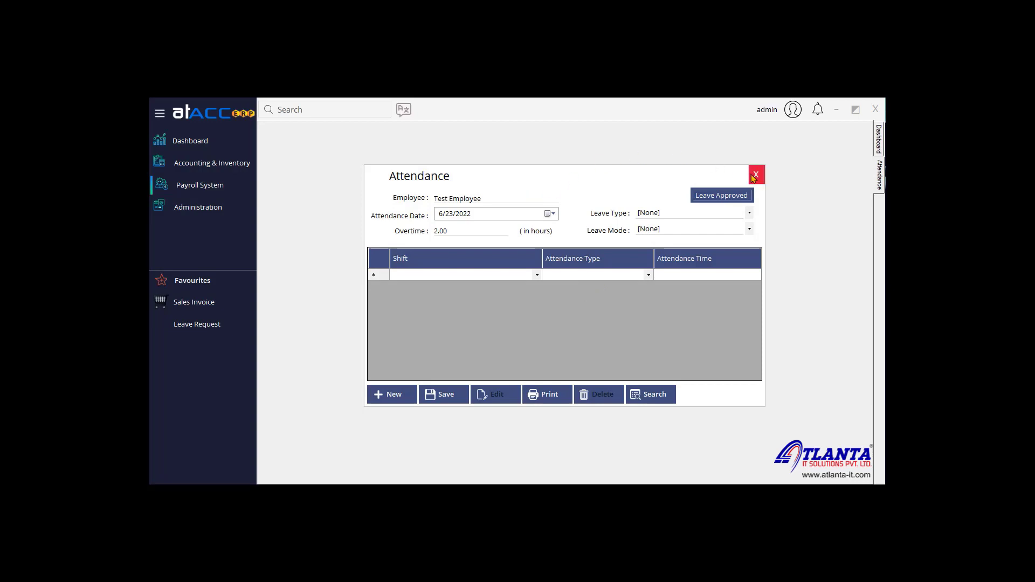
left_click(755, 175)
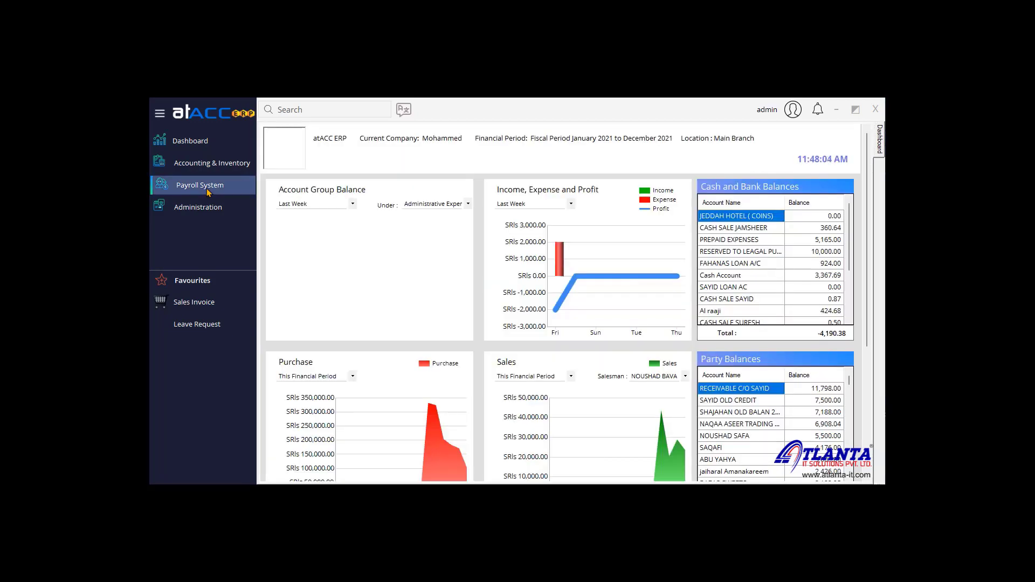
Step: Create a salary Advance voucher for Test Employee with an amount of 10
left_click(199, 185)
mouse_move(350, 209)
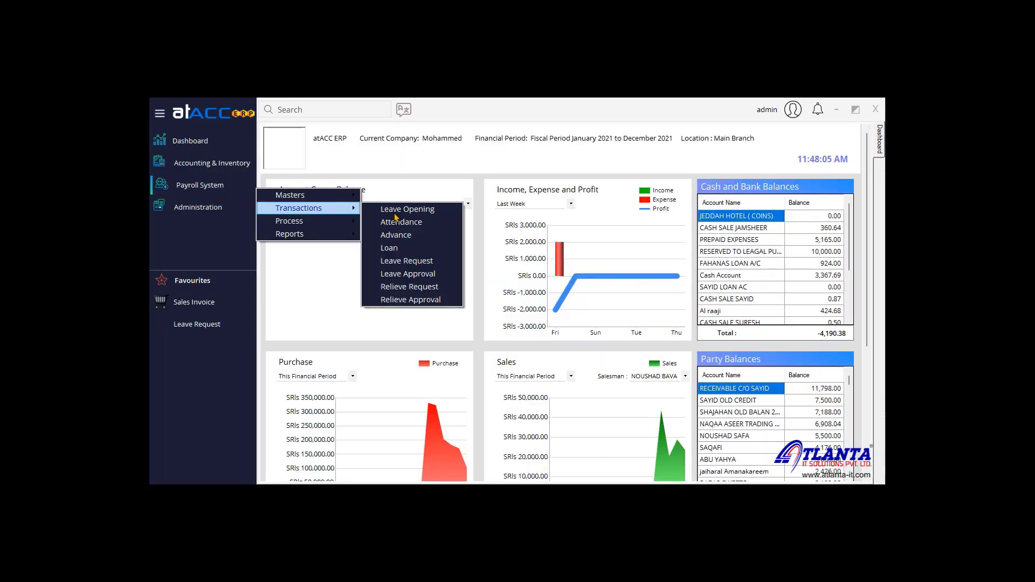
left_click(420, 234)
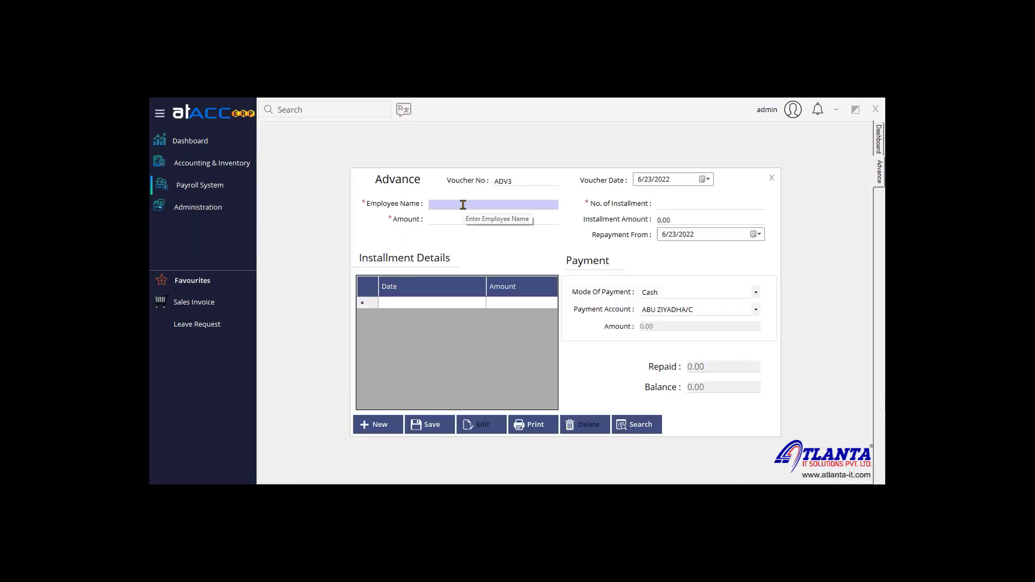
type("test")
key("Return")
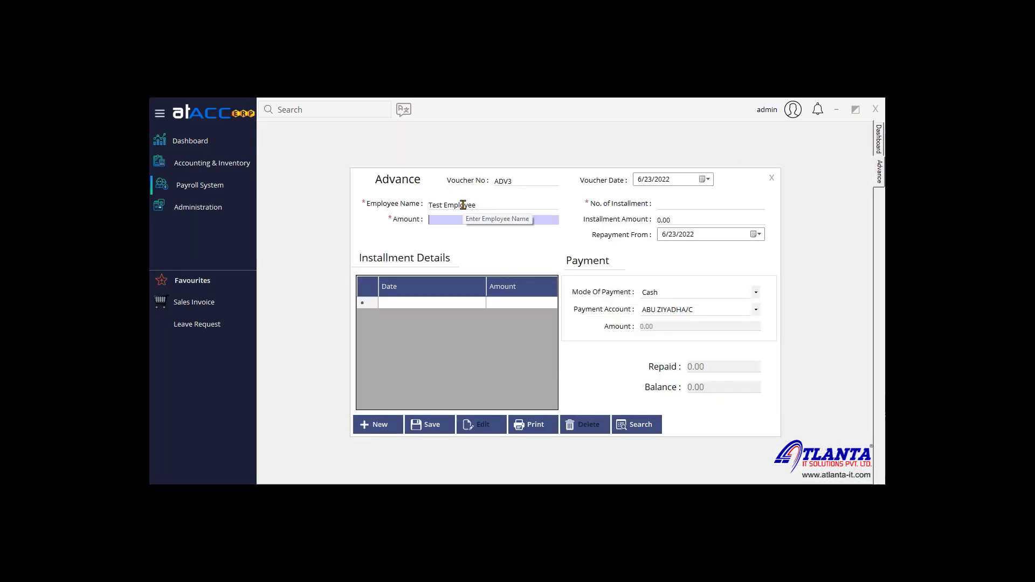
type("10")
key("Return")
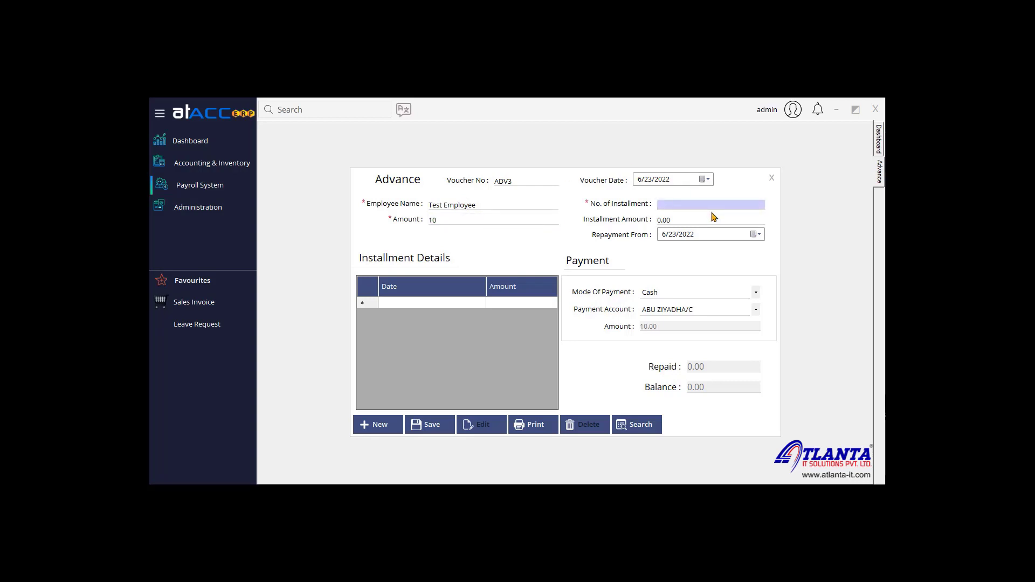
Step: Enter 2 installments and review the resulting installment rows
type("2")
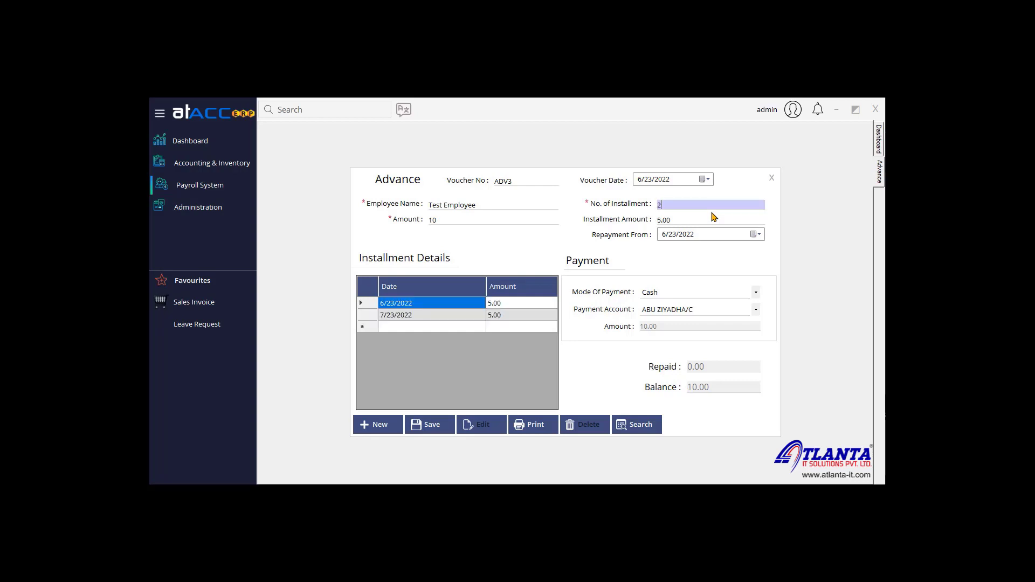
left_click(414, 317)
left_click(417, 305)
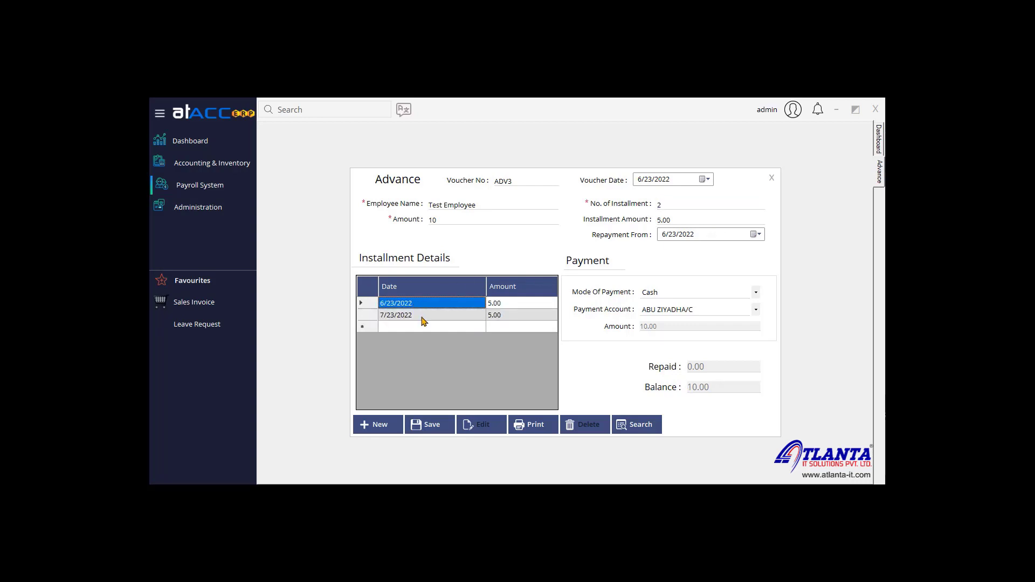
left_click(421, 317)
left_click(426, 306)
Step: Change to 5 installments of 2.00, with repayment starting 7/31/2022
left_click(665, 205)
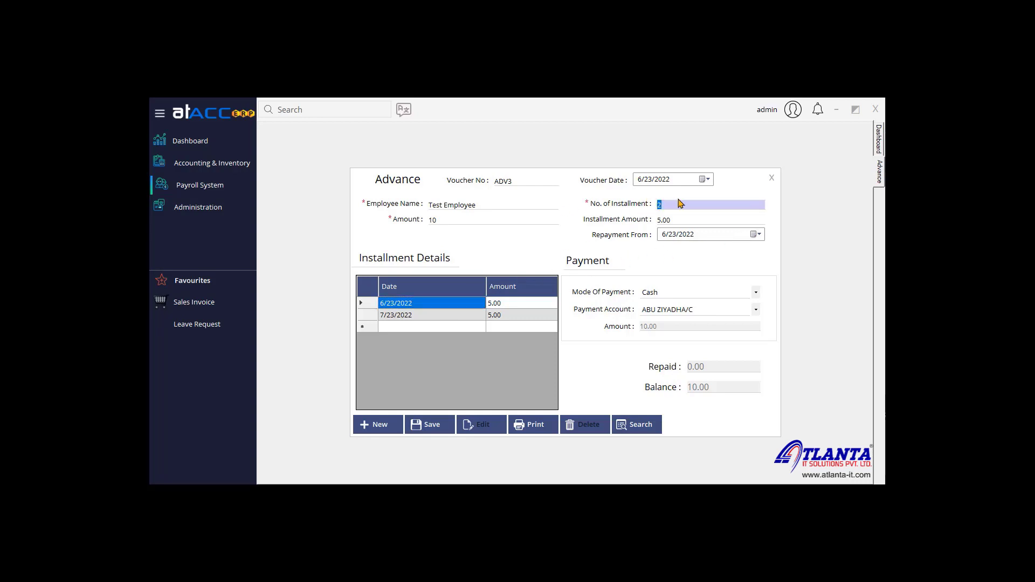
type("5")
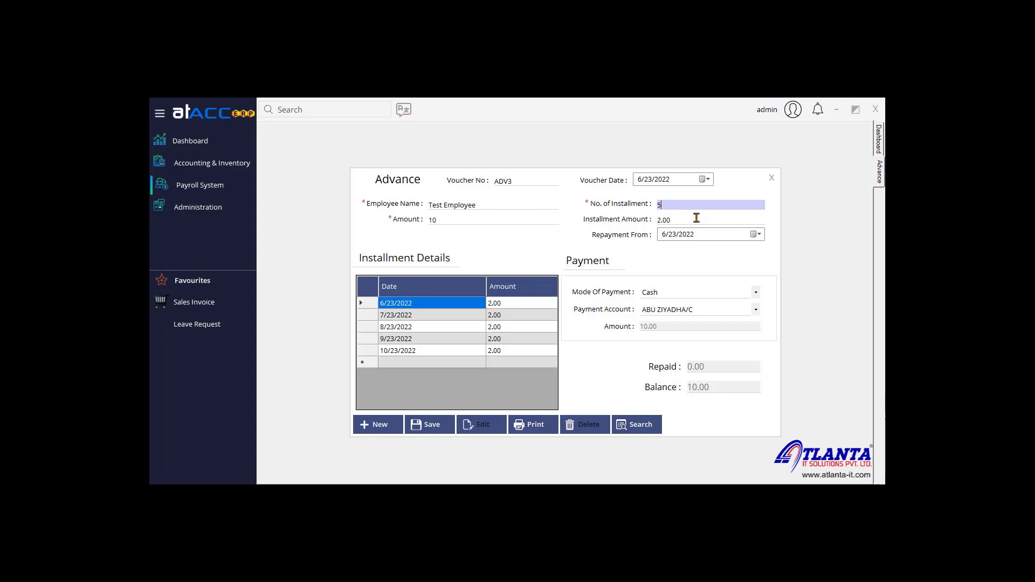
left_click_drag(529, 303, 533, 380)
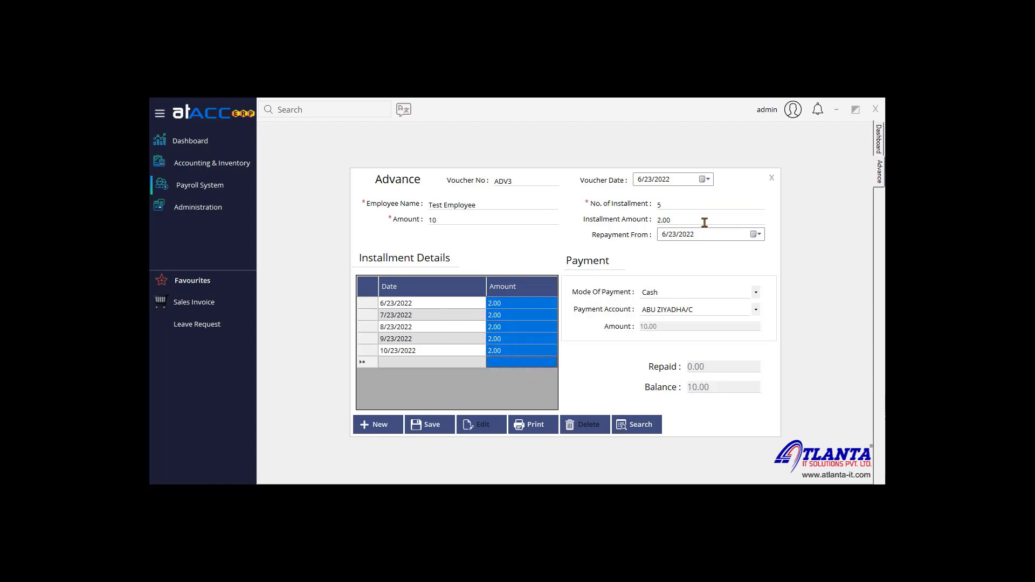
left_click(755, 235)
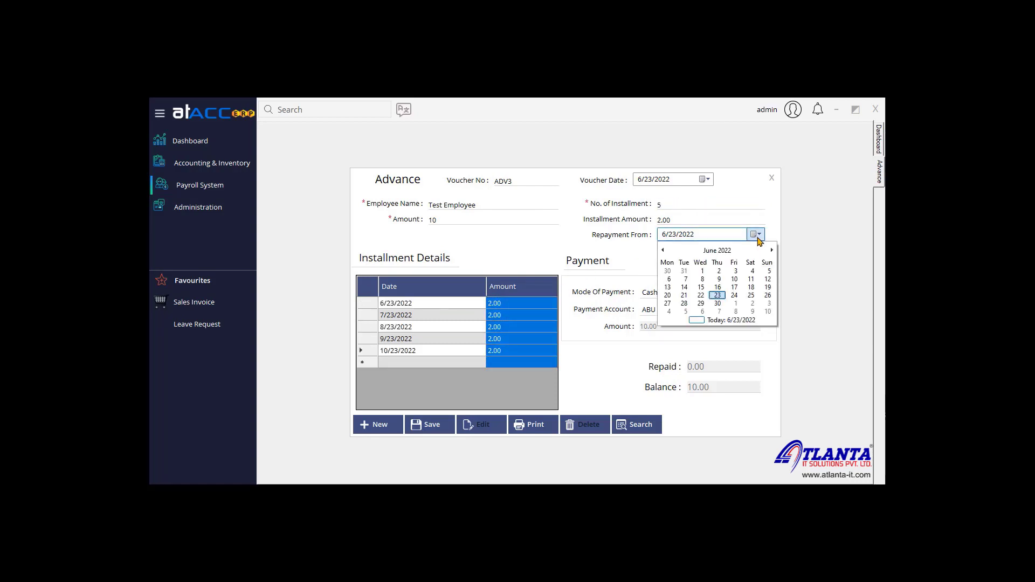
left_click(772, 250)
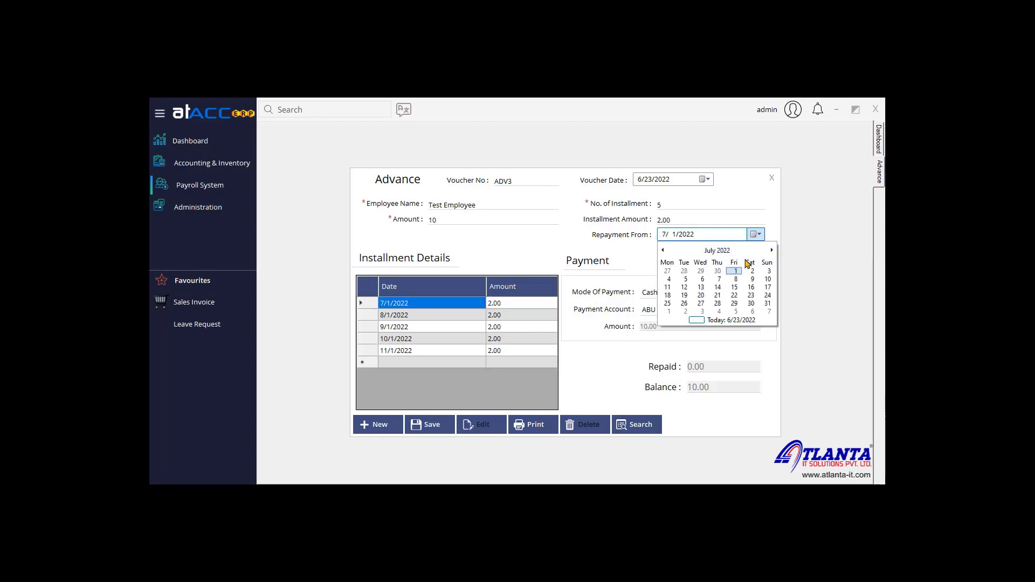
left_click(768, 305)
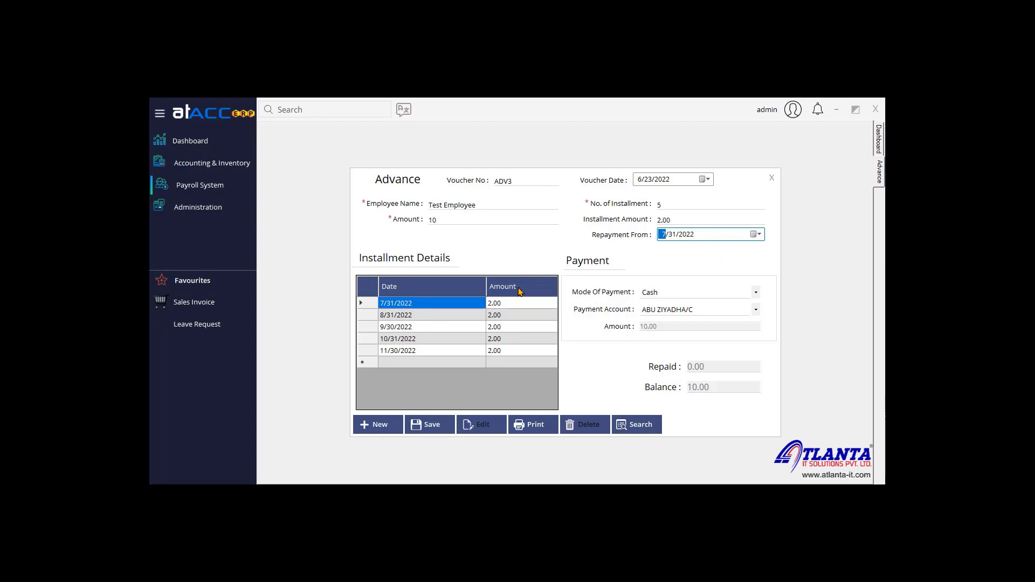
Step: Keep Cash payment with the current account and change the advance to 1 installment
left_click(674, 293)
left_click(681, 310)
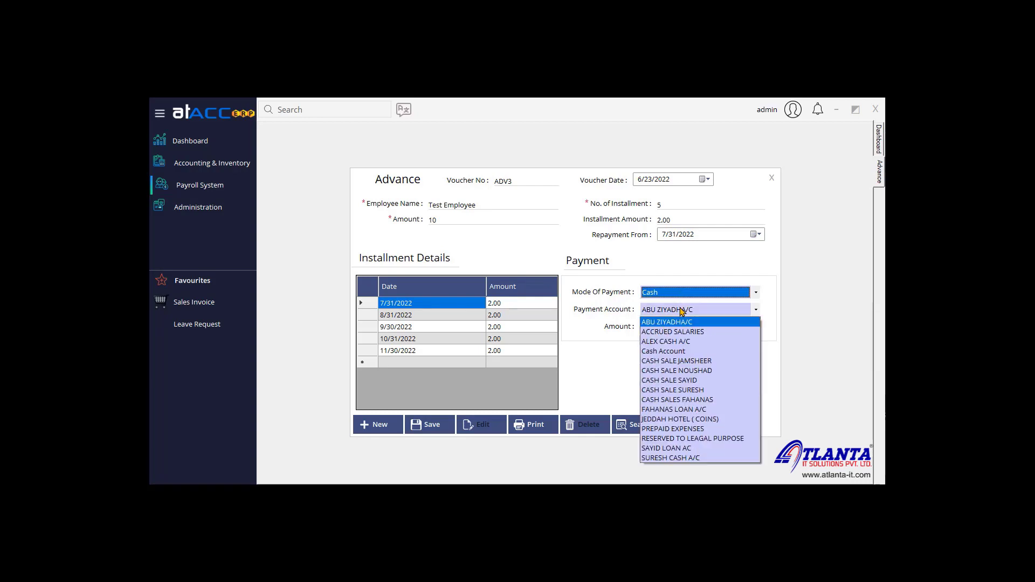
left_click(682, 311)
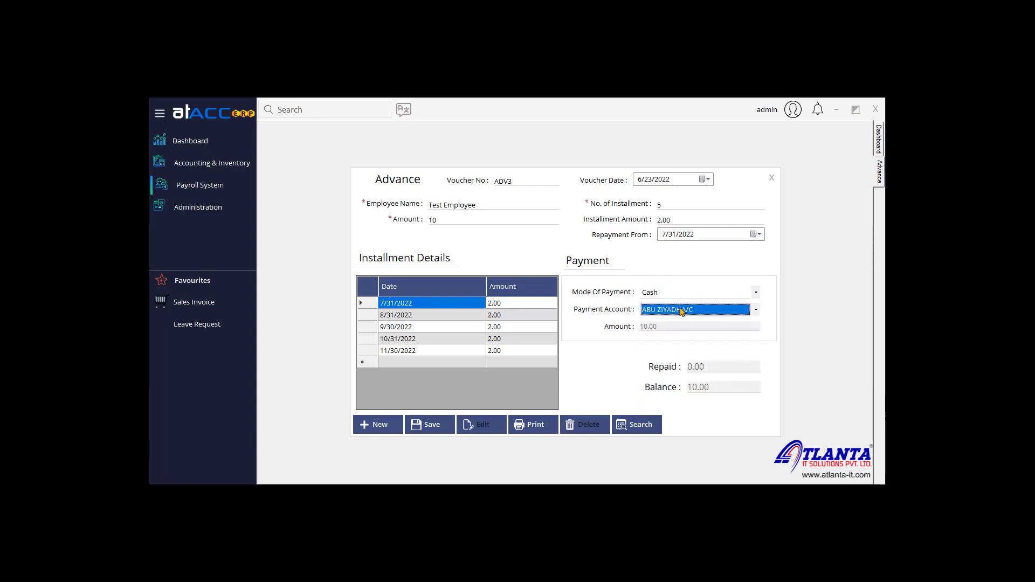
left_click(691, 204)
type("1")
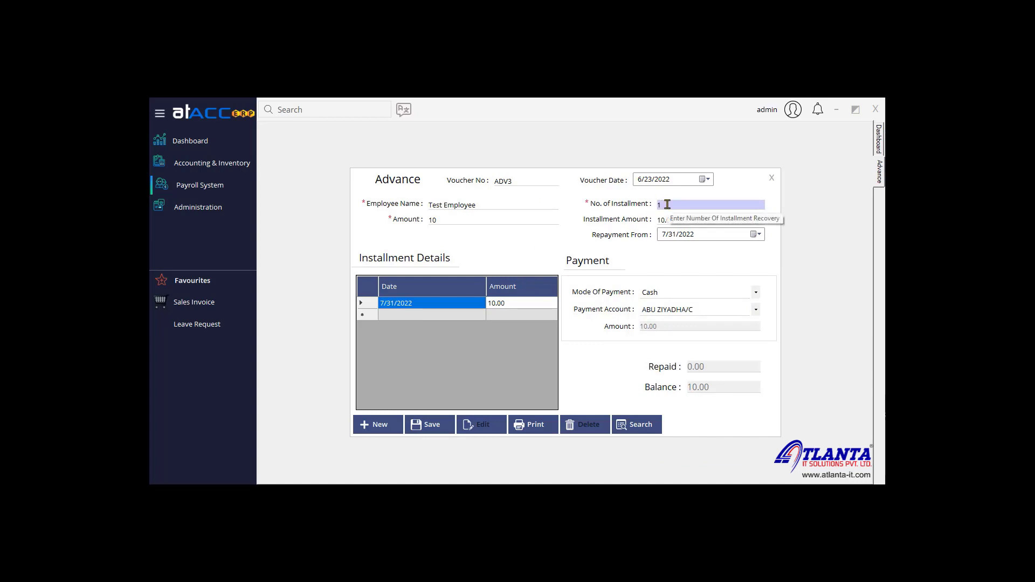
Step: Search for and load Test Employee's existing advance ADV2, then close the Advance form
left_click(639, 421)
left_click(583, 228)
double_click(583, 229)
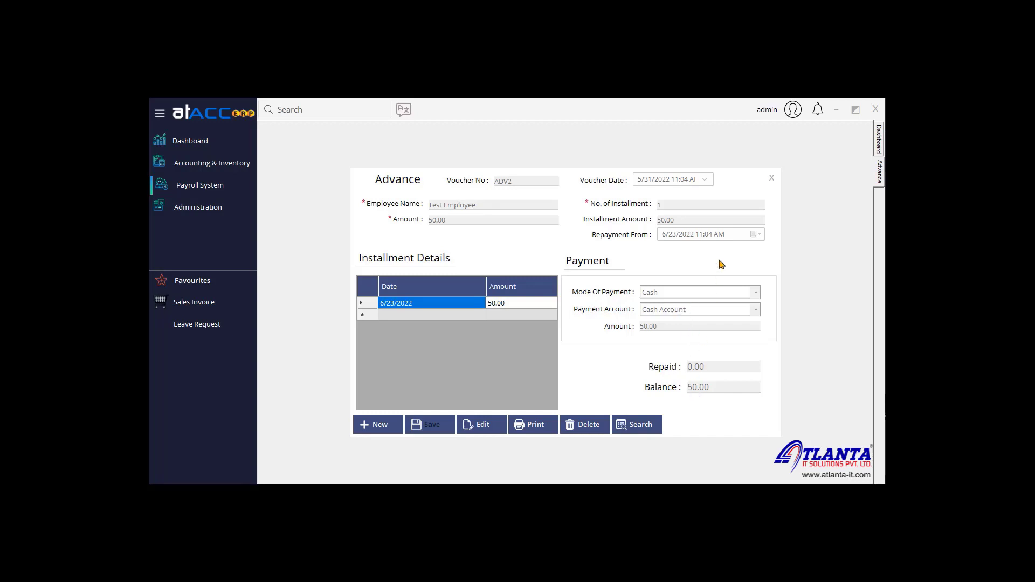
left_click(770, 177)
Step: Start a new Loan for Test Employee of 100 over 2 installments
left_click(199, 185)
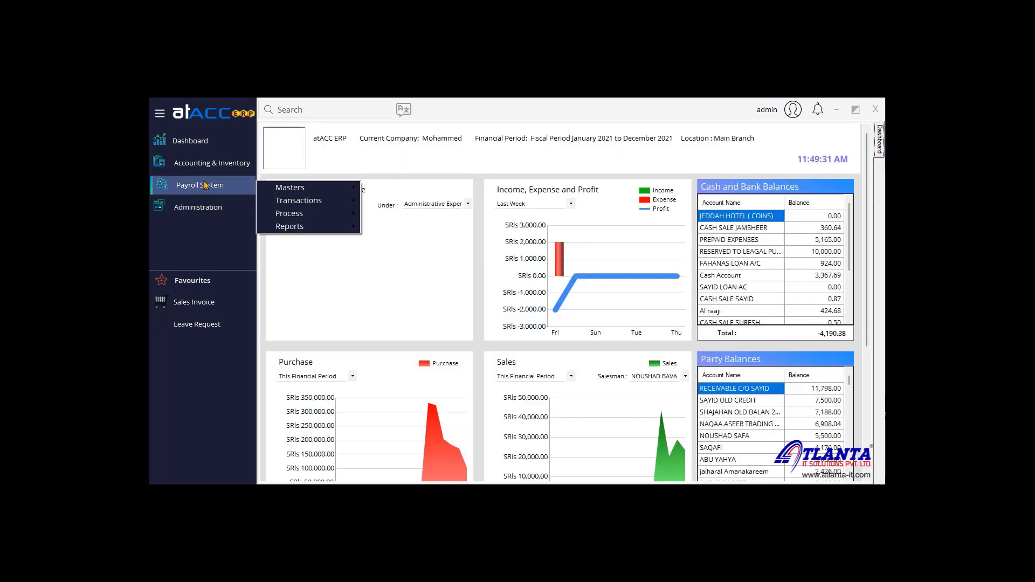
mouse_move(302, 200)
left_click(415, 240)
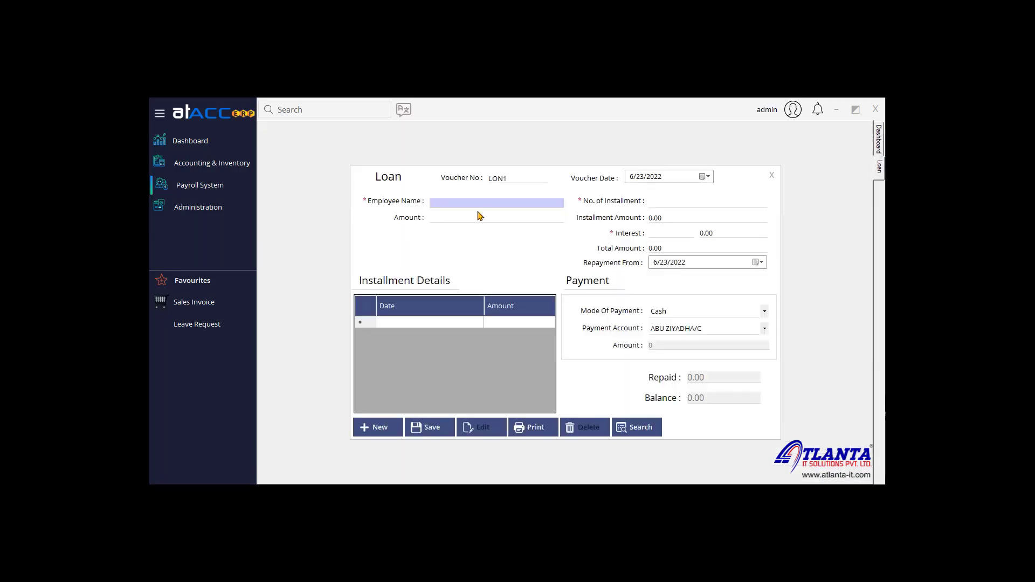
left_click(659, 233)
left_click(512, 202)
type("test")
key("Return")
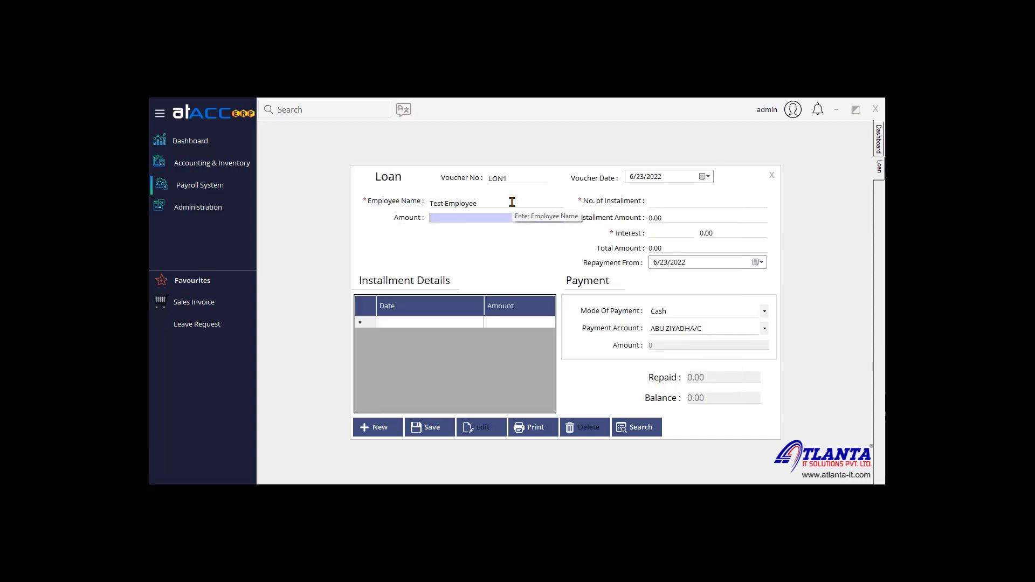
type("100")
key("Return")
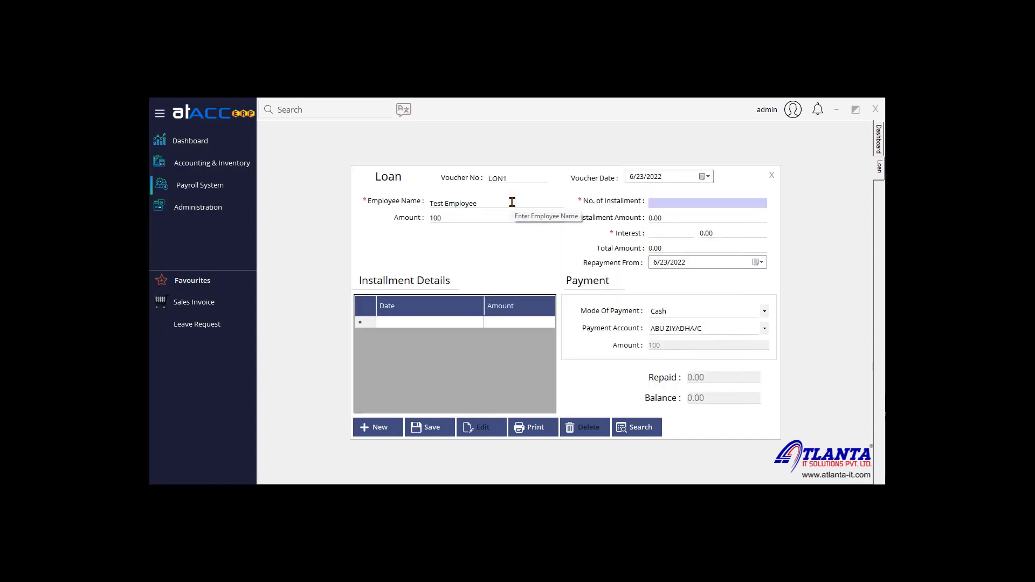
type("2")
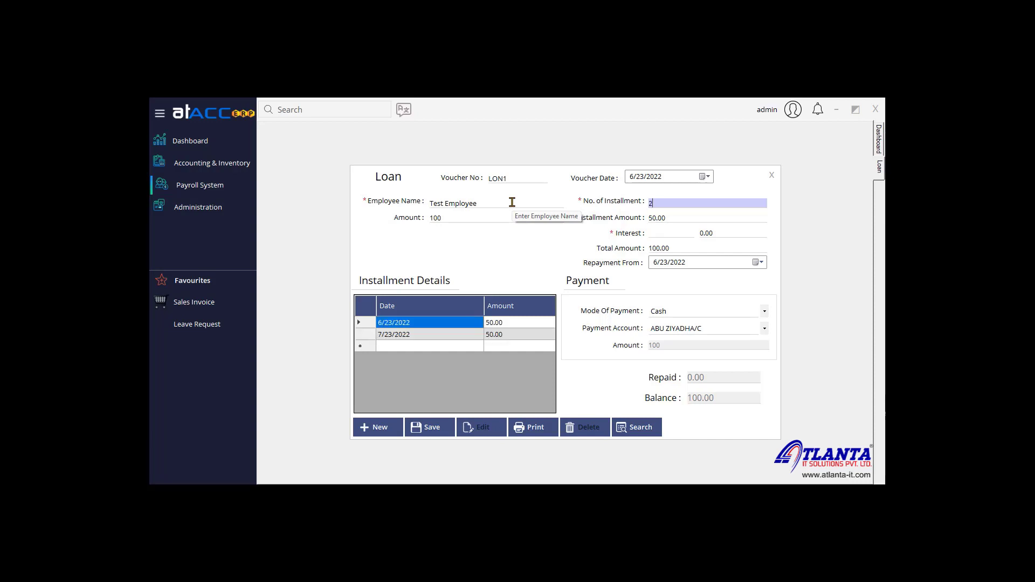
Step: Set the loan interest to 10, giving a 101.26 total, keep Cash, and close the form
left_click(515, 324)
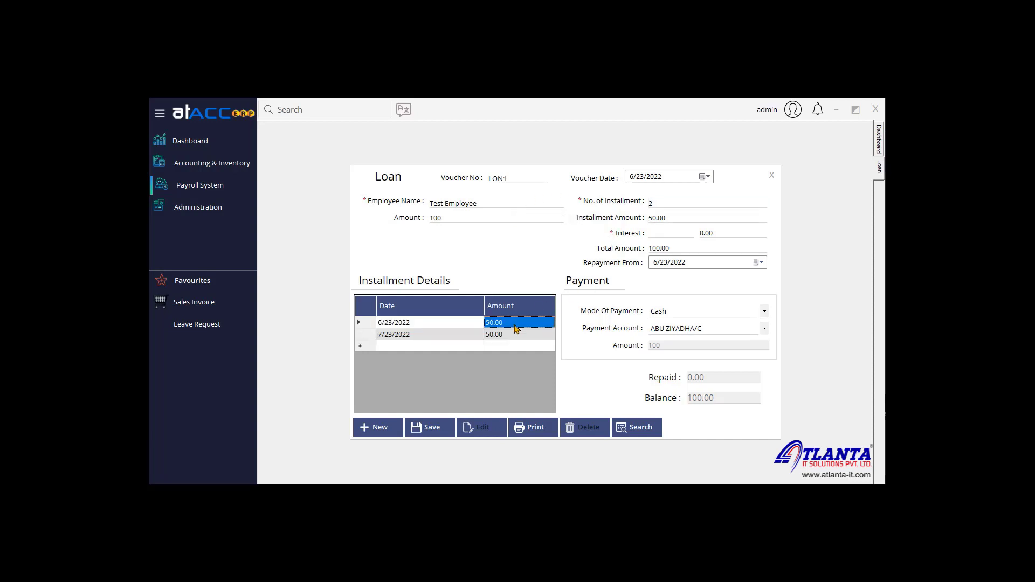
left_click(665, 231)
left_click(730, 232)
left_click(671, 234)
type("10")
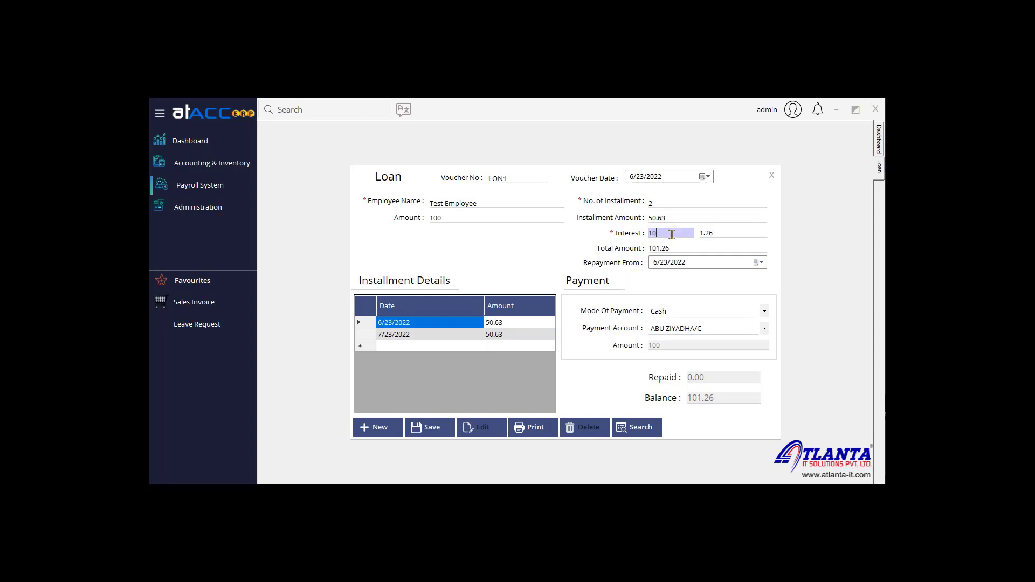
left_click(722, 230)
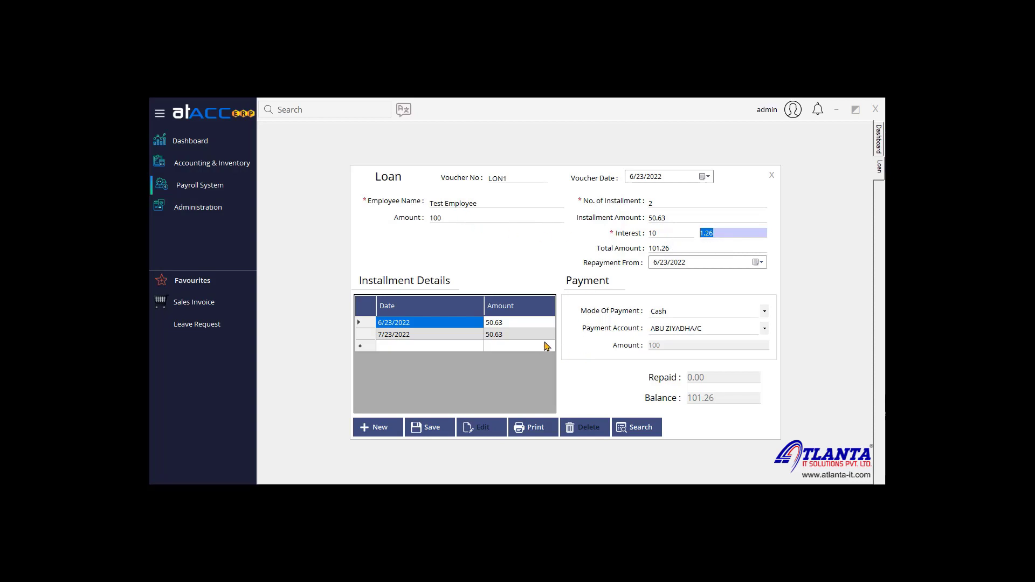
left_click(690, 311)
left_click(689, 311)
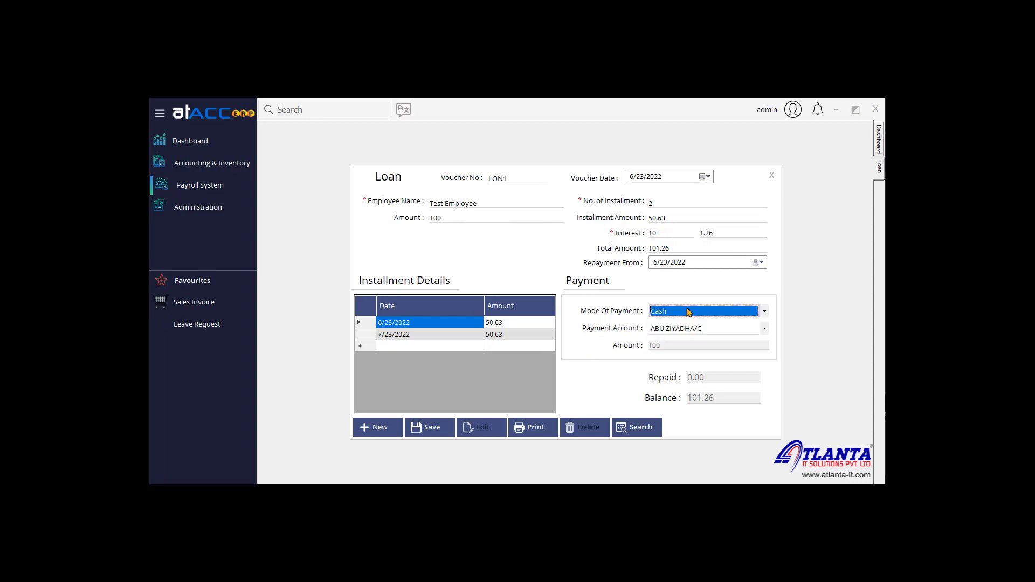
left_click(772, 176)
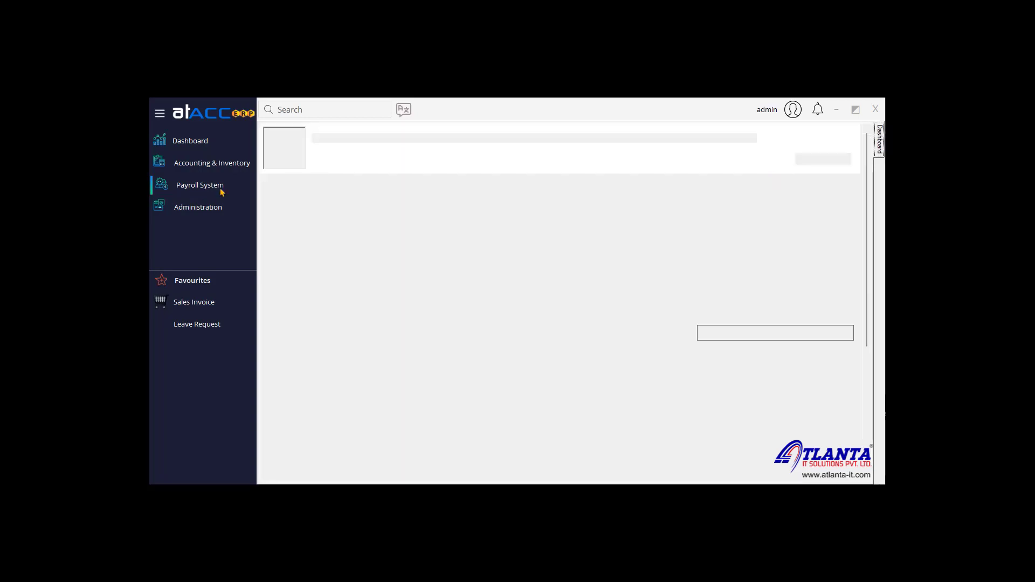
Step: Start a new Leave Request for Test Employee
left_click(234, 183)
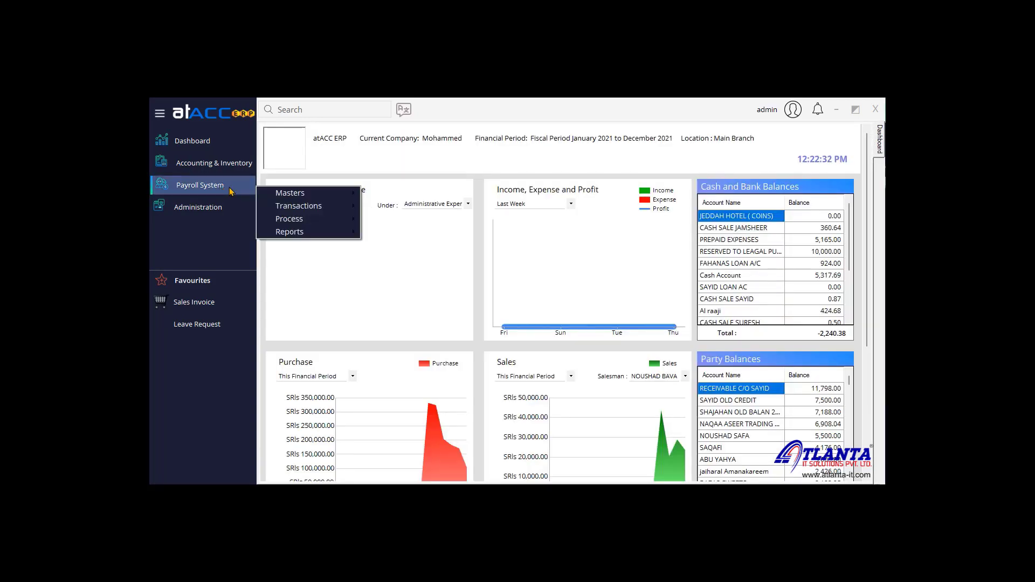
mouse_move(318, 206)
left_click(426, 260)
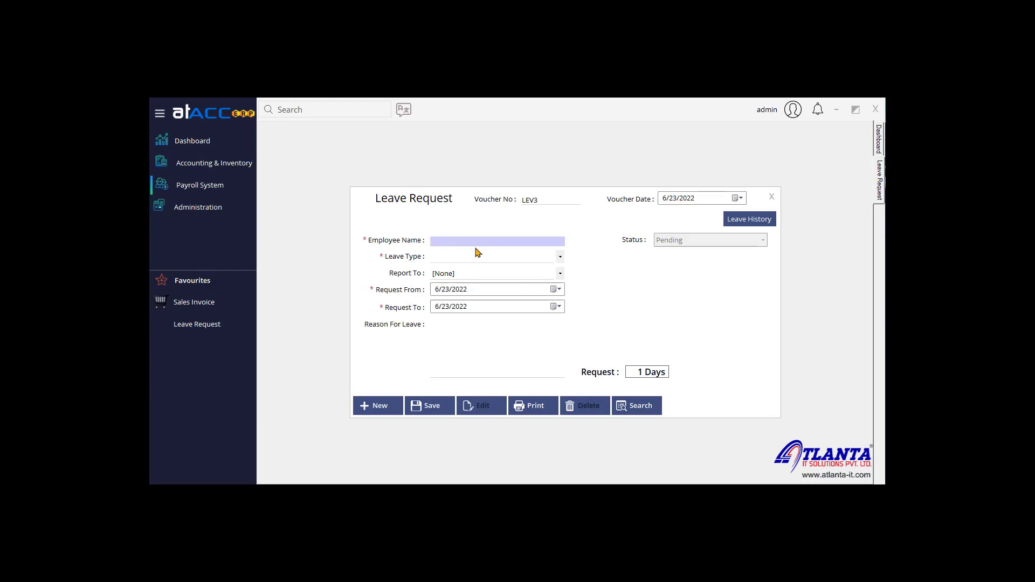
type("test")
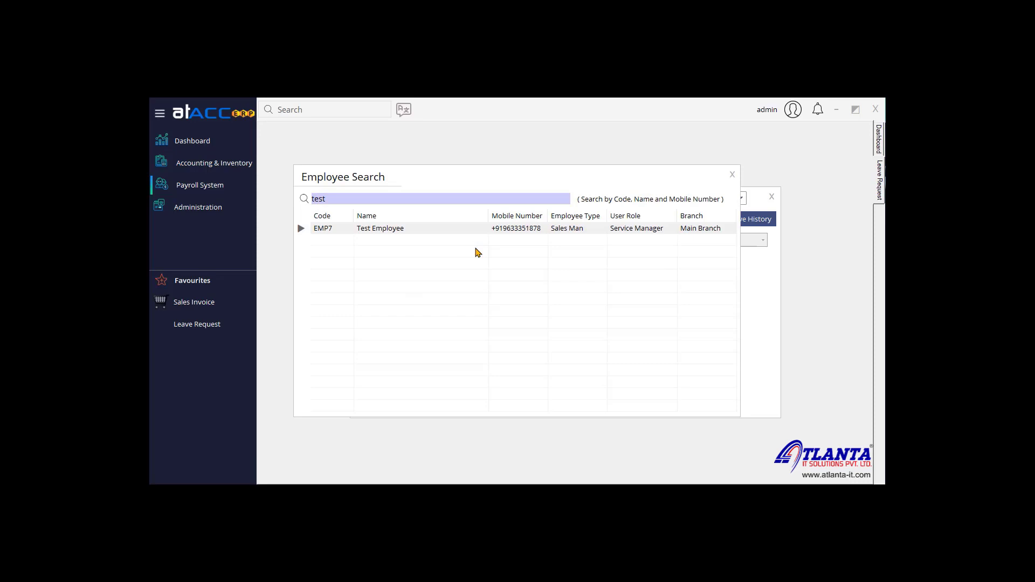
key("Return")
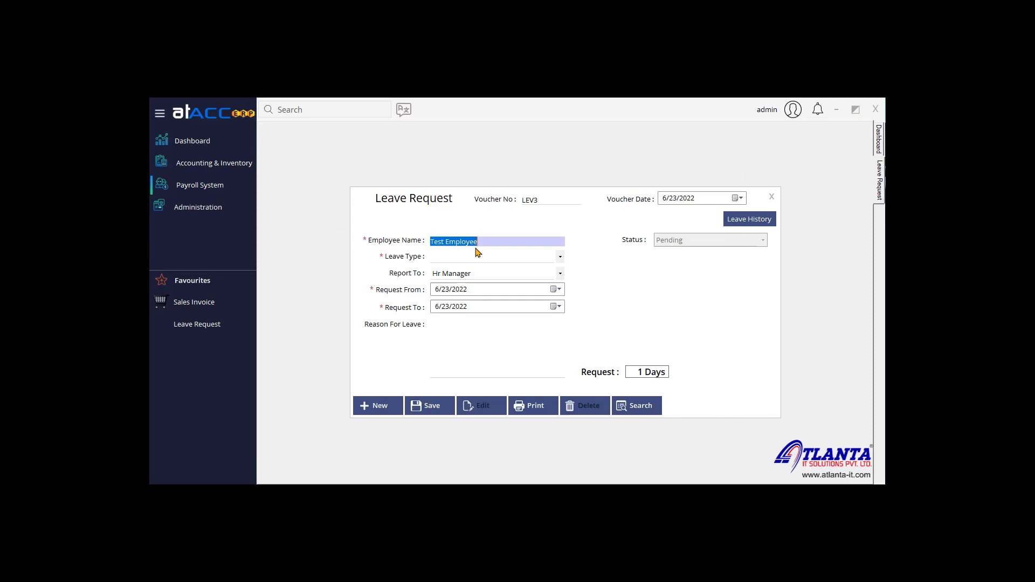
Step: Choose Casual Leave from 6/25/2022 to 6/25/2022
left_click(480, 258)
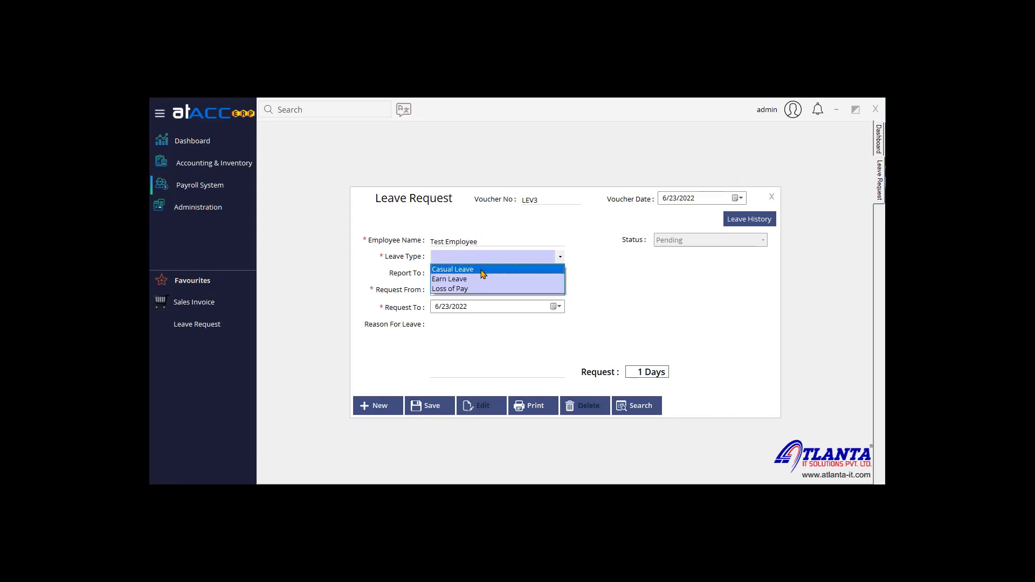
left_click(483, 270)
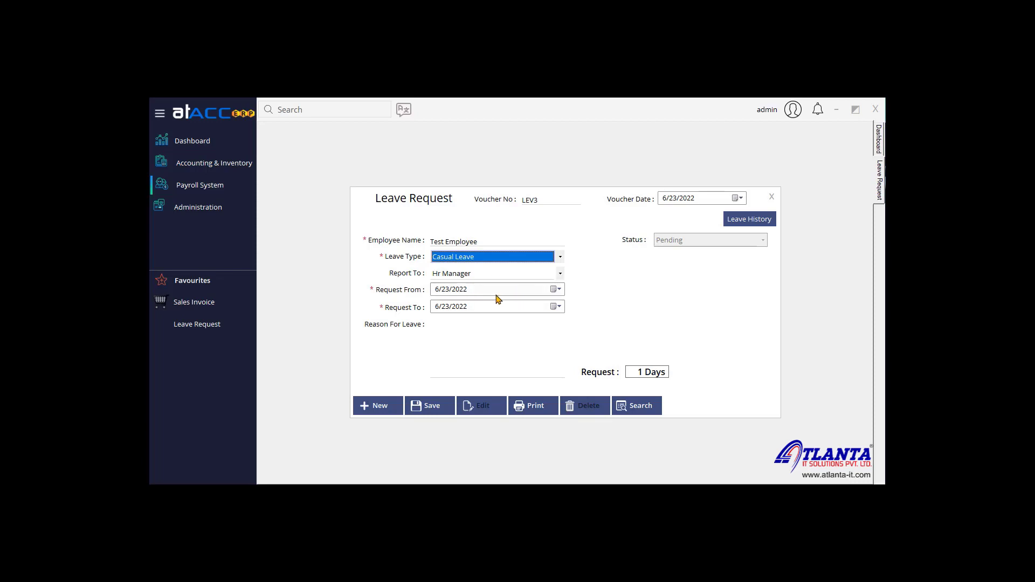
left_click(551, 291)
left_click(524, 367)
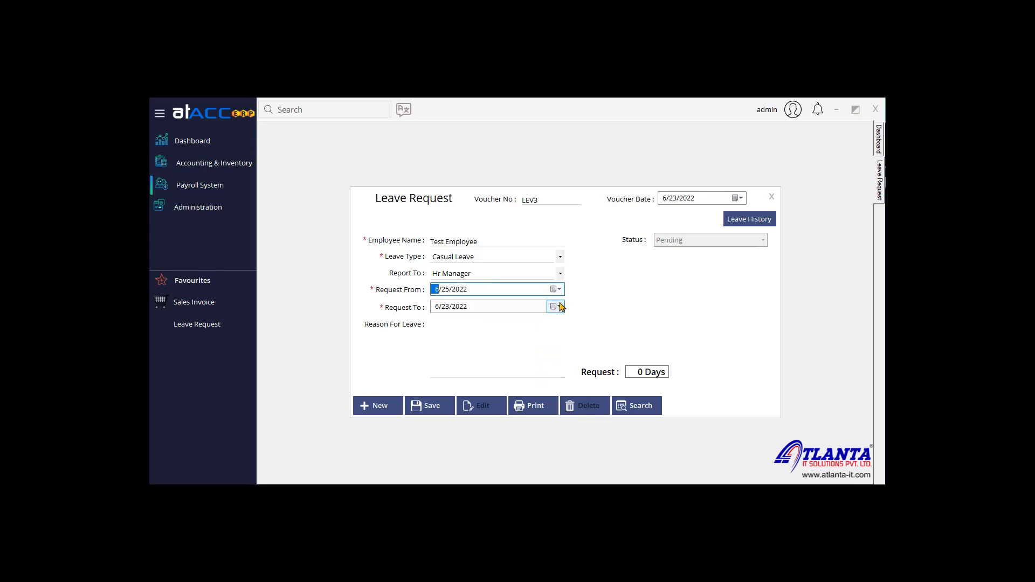
left_click(555, 306)
left_click(523, 368)
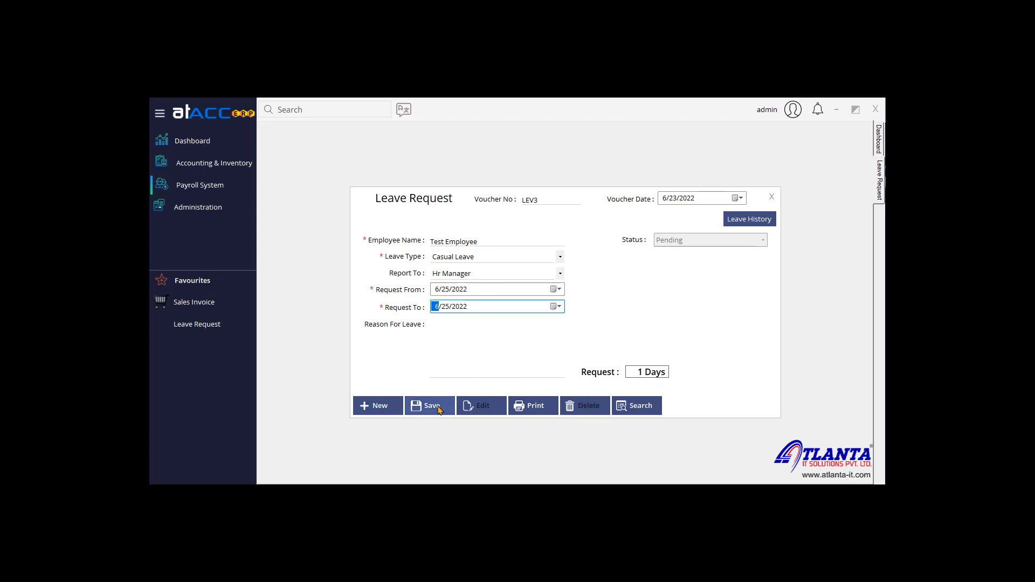
Step: Search for and load pending leave request LEV2, then close the form
left_click(624, 407)
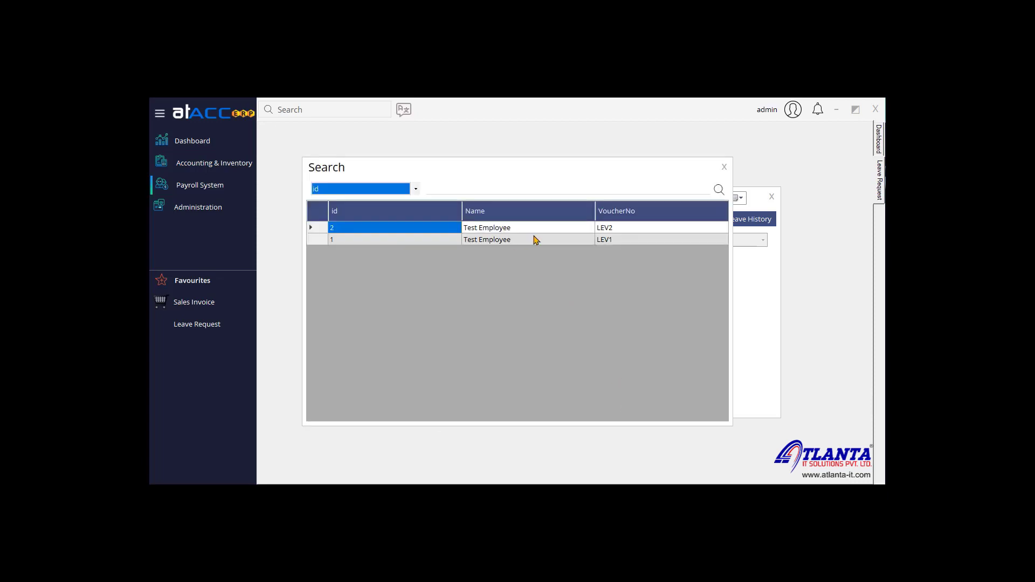
double_click(539, 228)
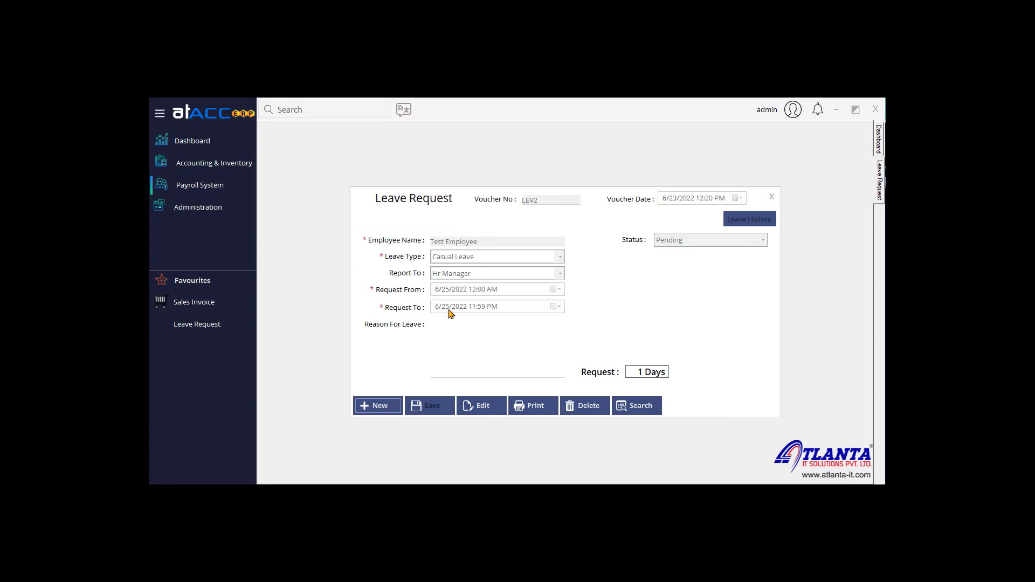
left_click(772, 198)
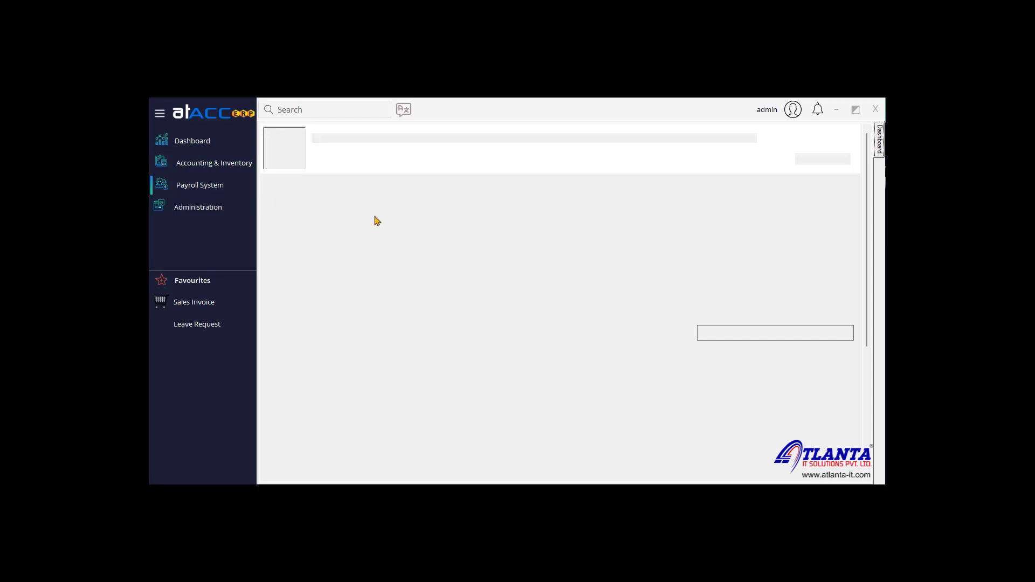
Step: Open Leave Approval and load Test Employee's pending request LEV2
left_click(218, 191)
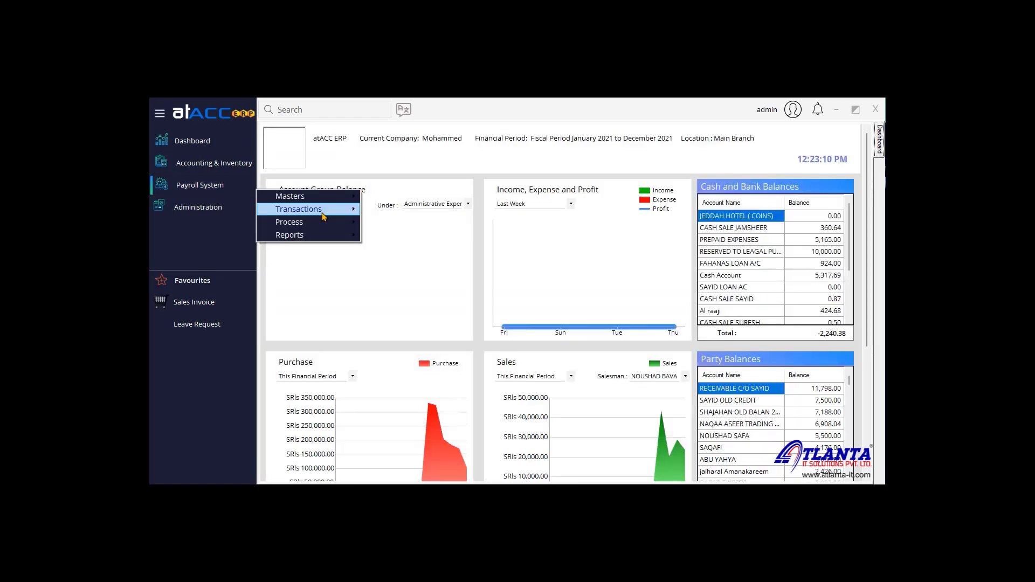
mouse_move(324, 209)
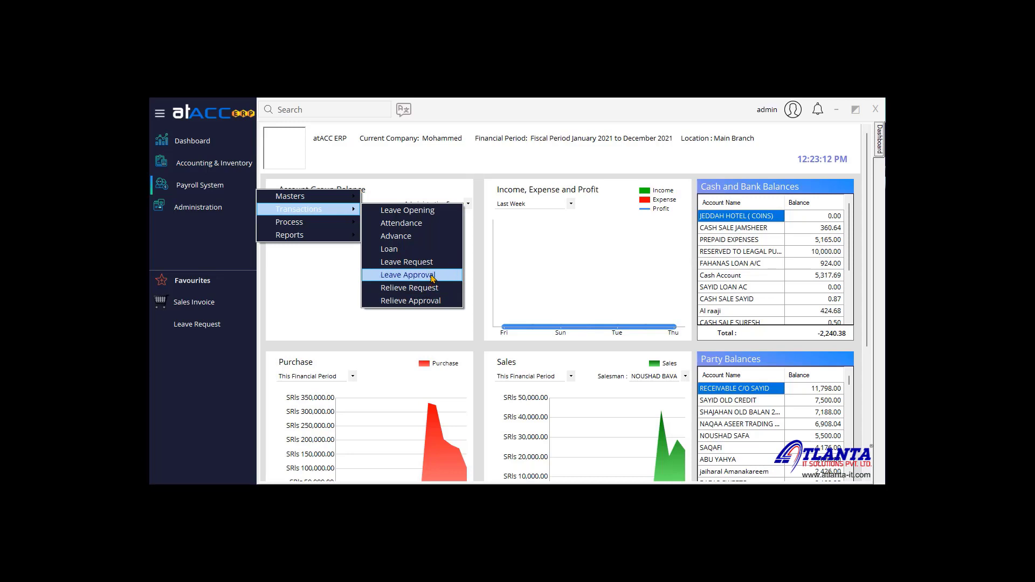
left_click(432, 277)
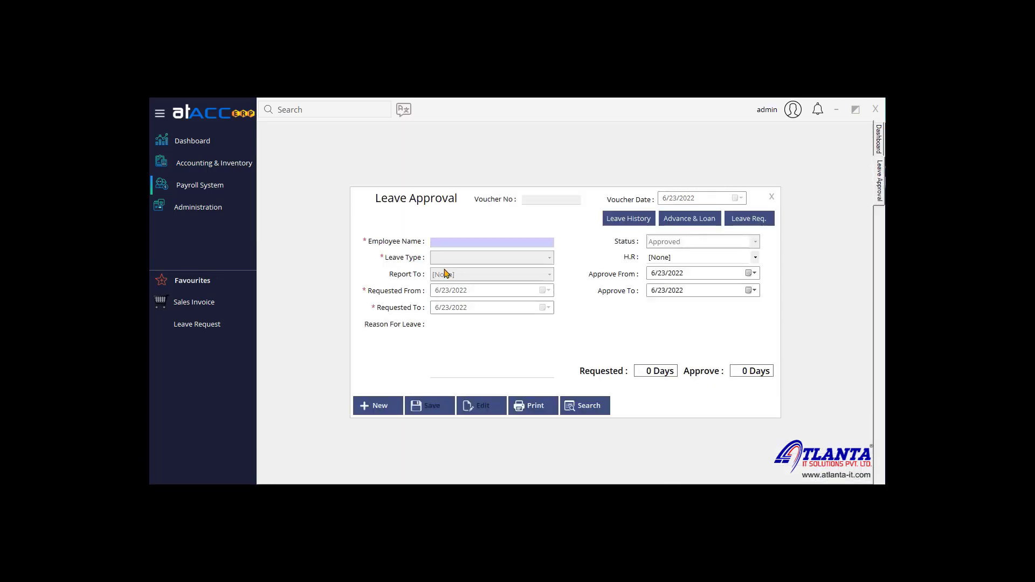
left_click(758, 222)
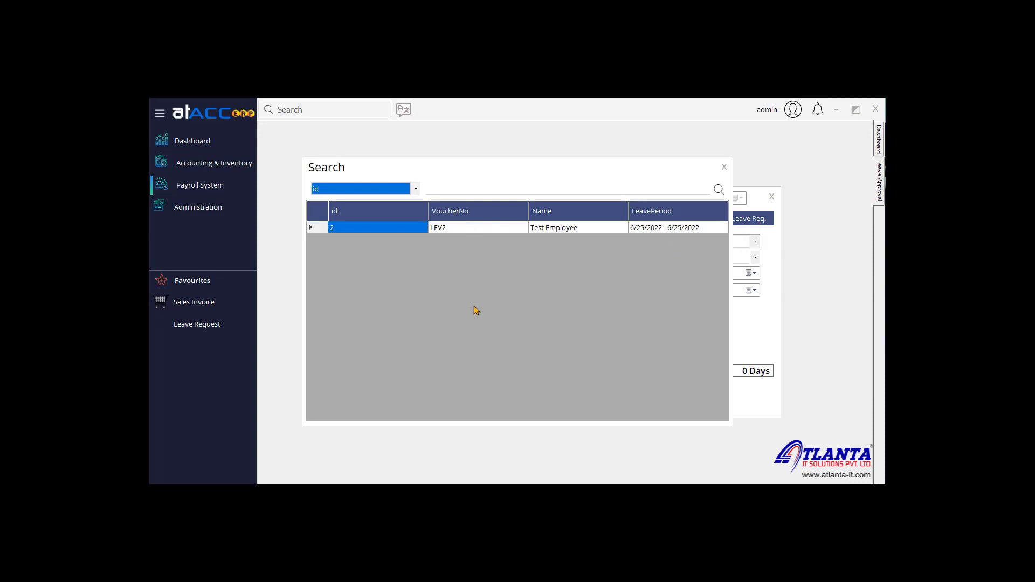
double_click(487, 230)
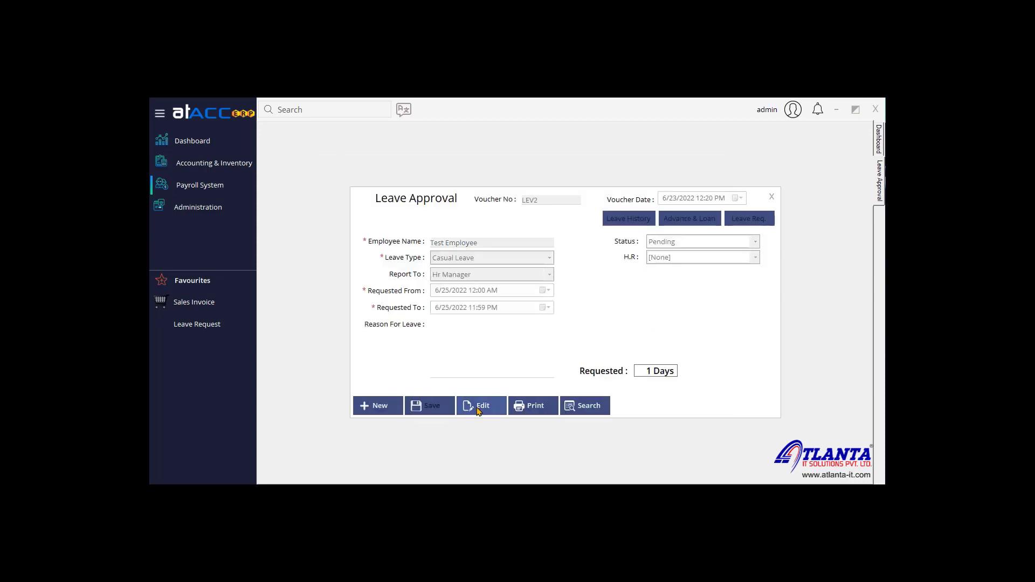
Step: Set LEV2's status to Approved with Hr Manager as H.R, and save it
left_click(706, 243)
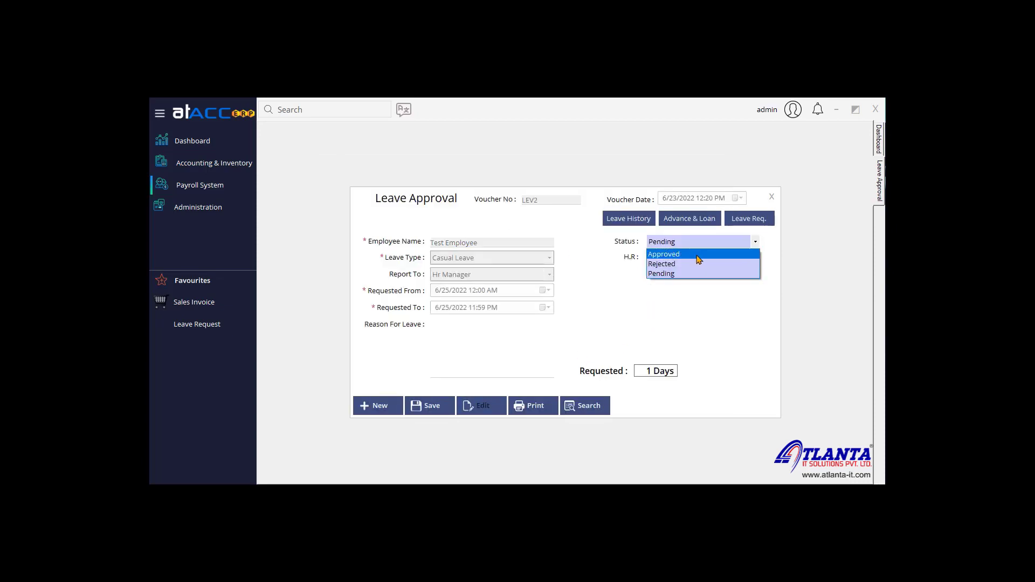
left_click(692, 251)
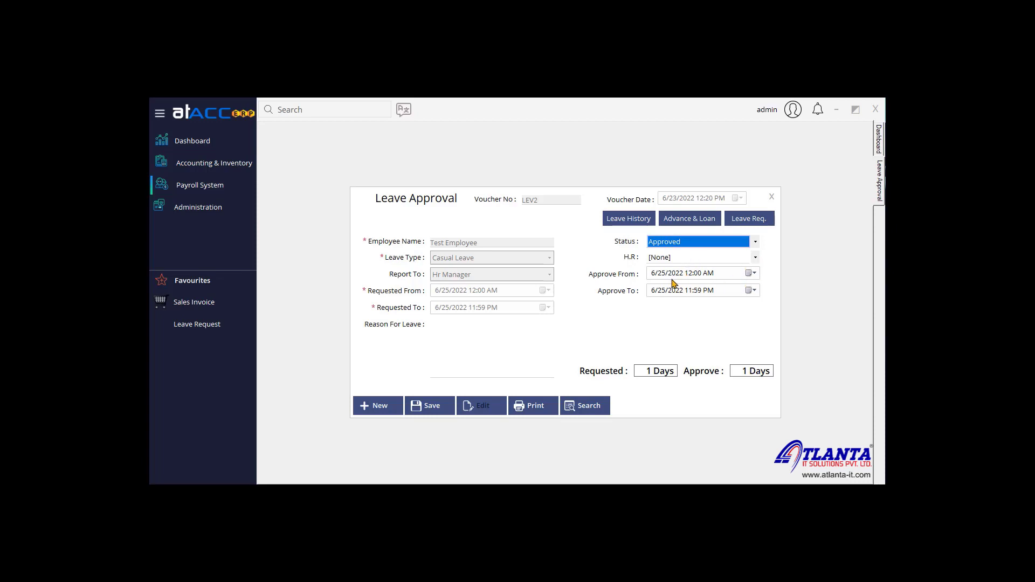
left_click(712, 261)
left_click(717, 269)
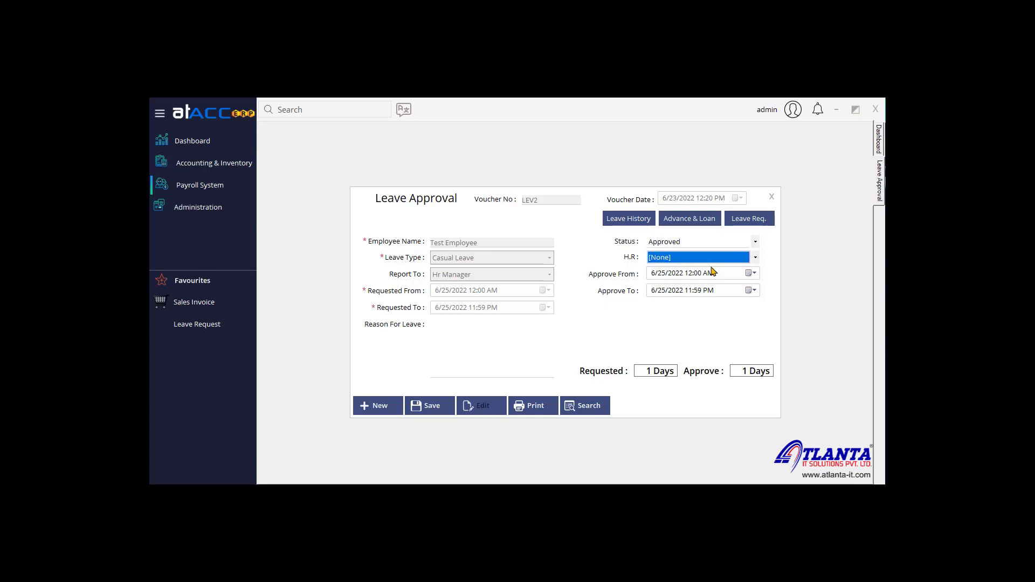
left_click(691, 262)
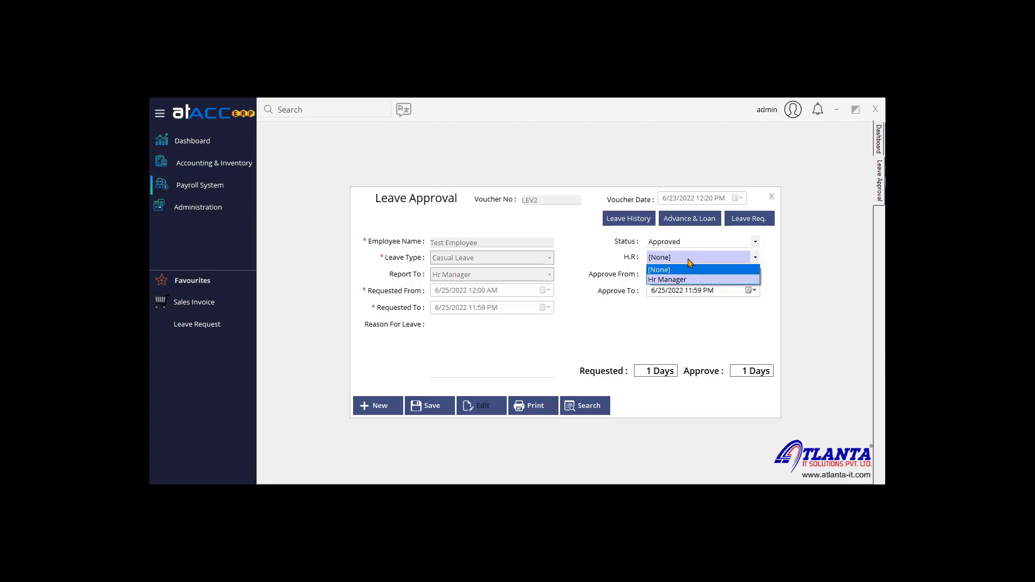
left_click(688, 280)
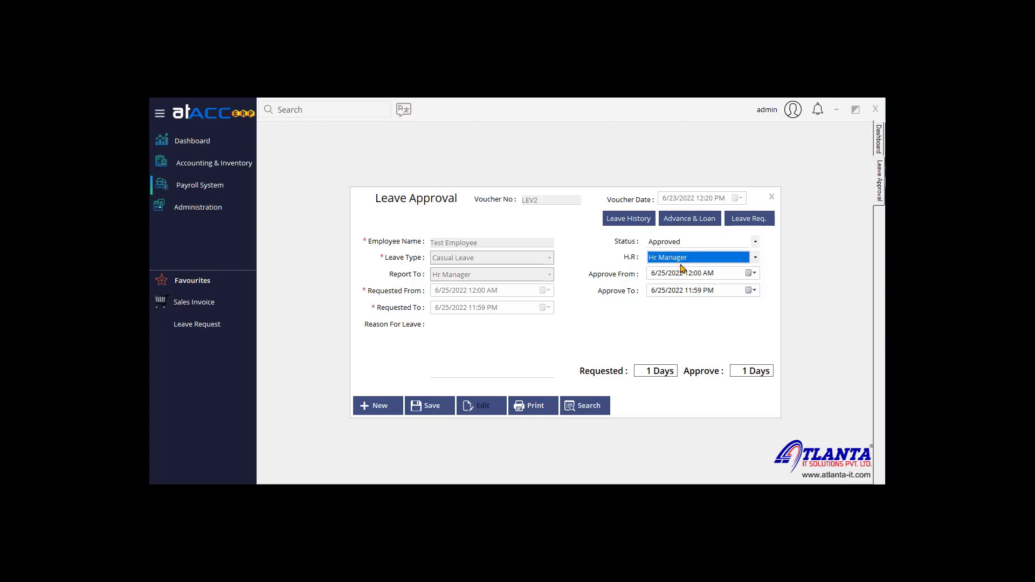
left_click(682, 264)
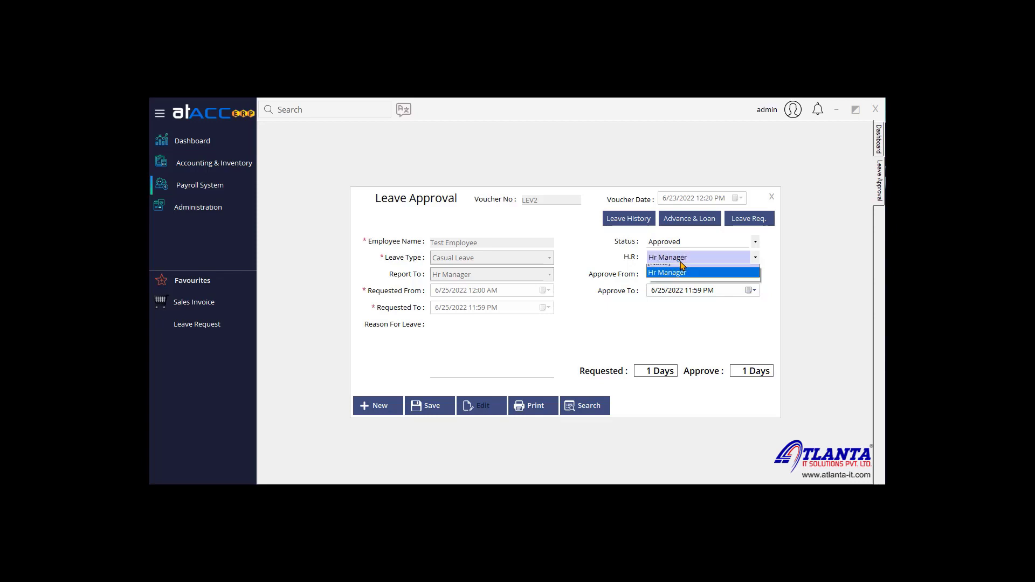
left_click(686, 278)
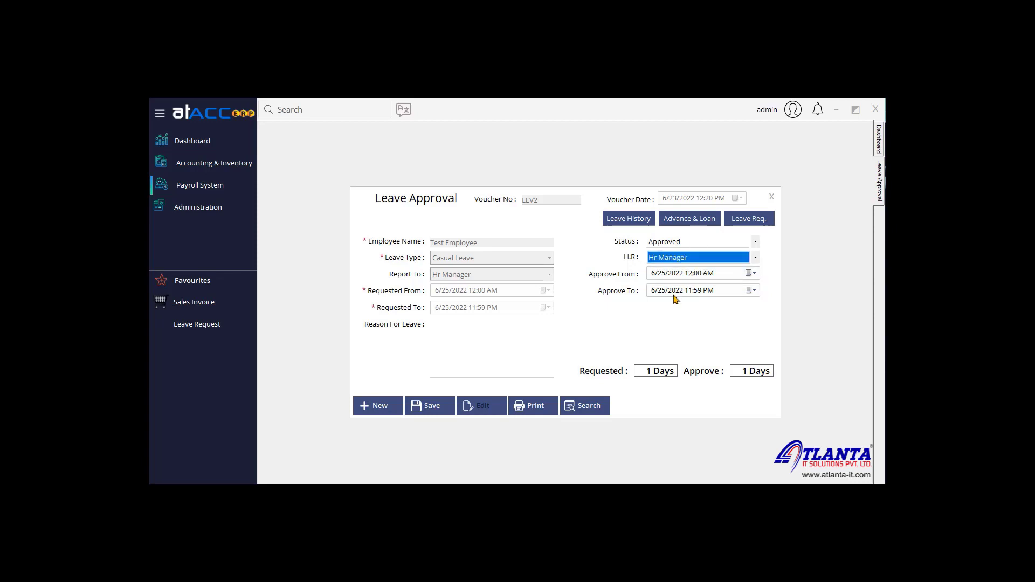
left_click(414, 414)
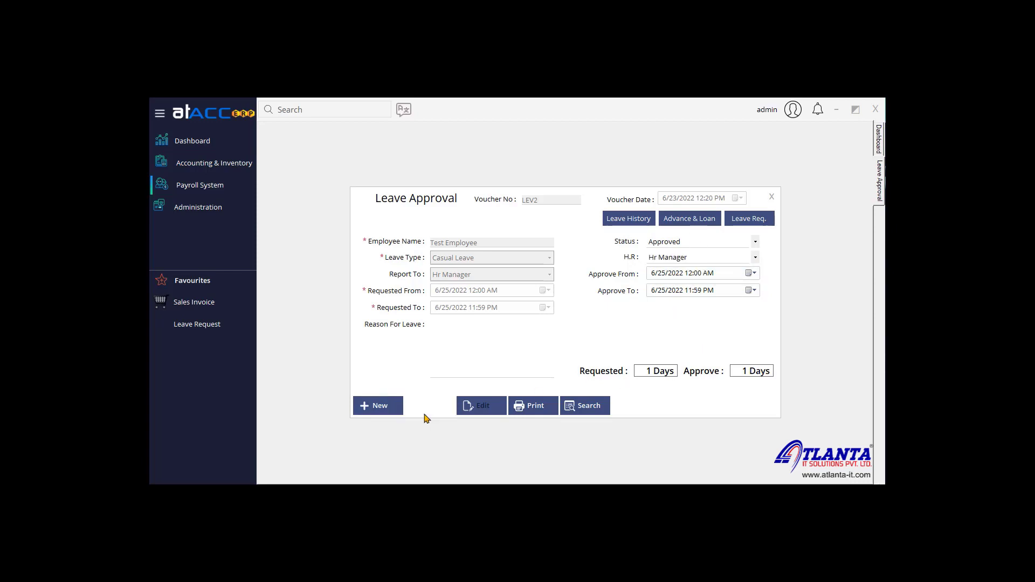
left_click(554, 335)
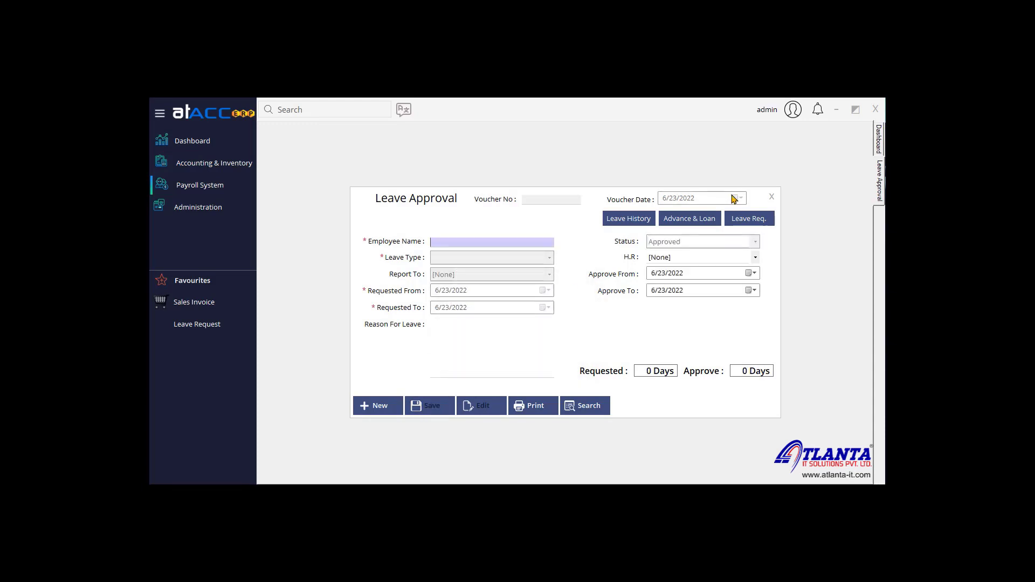
Step: Close the Leave Approval form and log out of the admin account
left_click(772, 198)
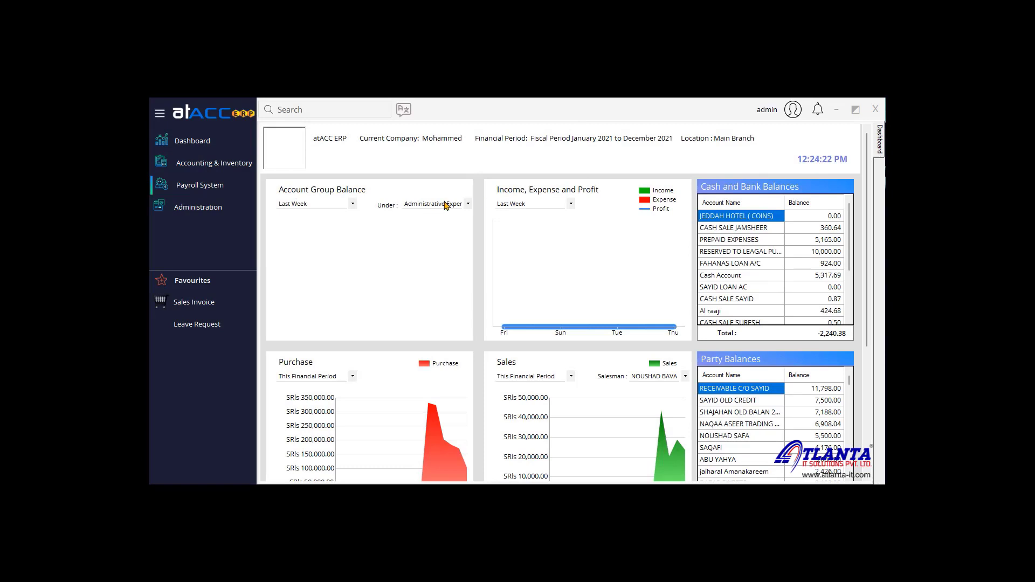
left_click(793, 110)
left_click(831, 127)
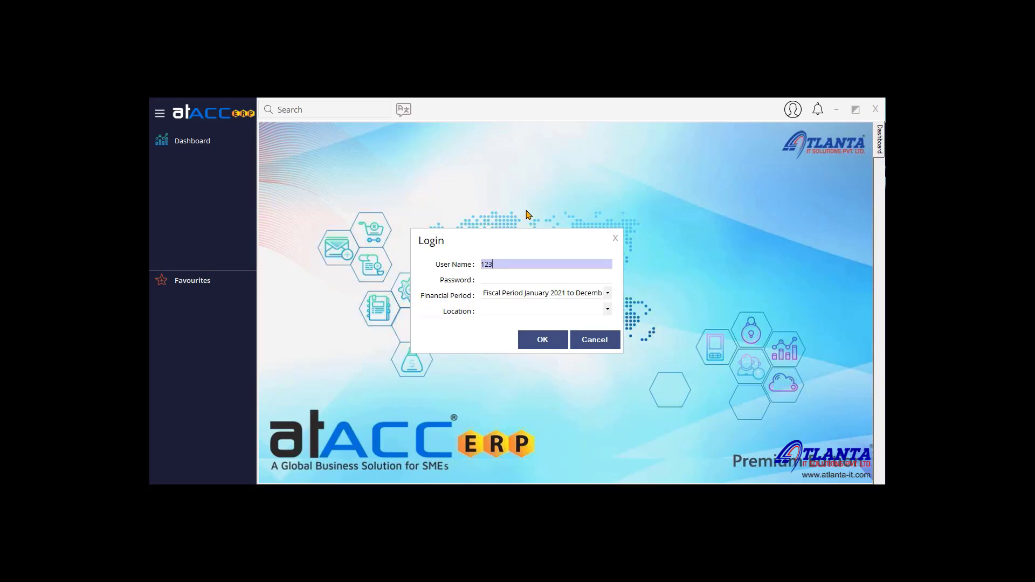
Step: Log in as Test Employee and dismiss the Leave Approved notice for 25-06-2022
key("Tab")
key("Tab")
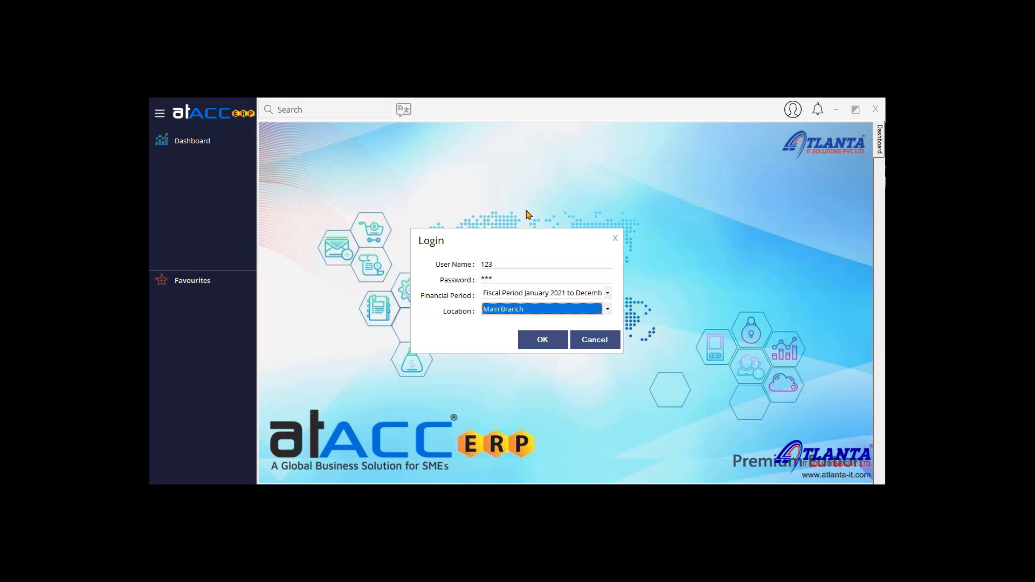
key("Tab")
key("Return")
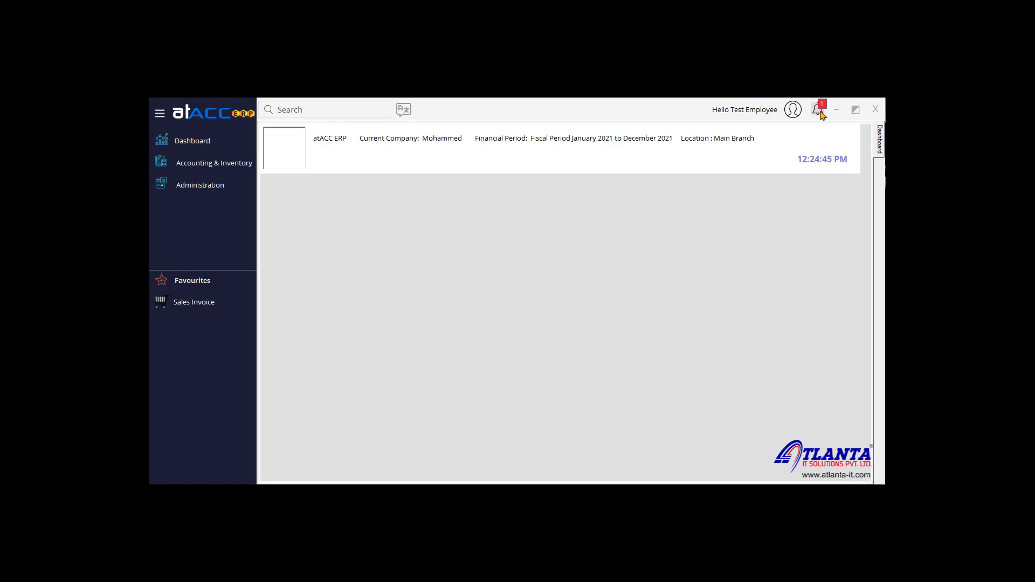
left_click(820, 112)
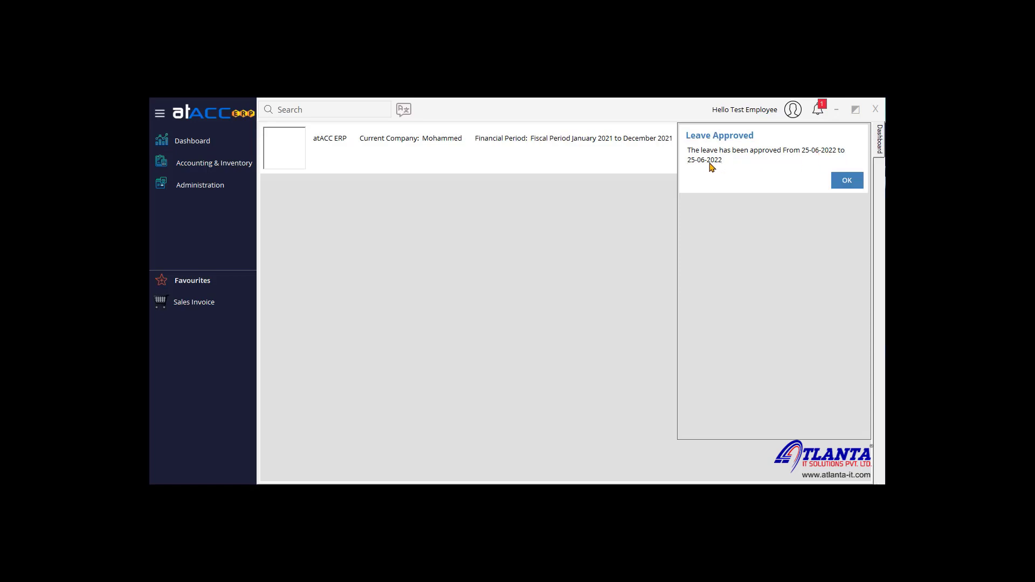
left_click(847, 181)
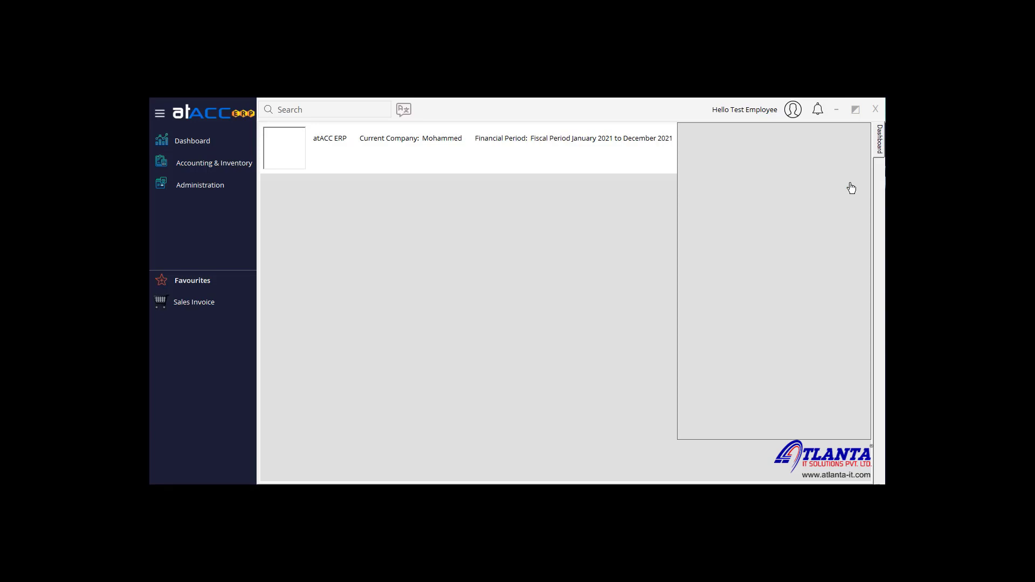
left_click(818, 111)
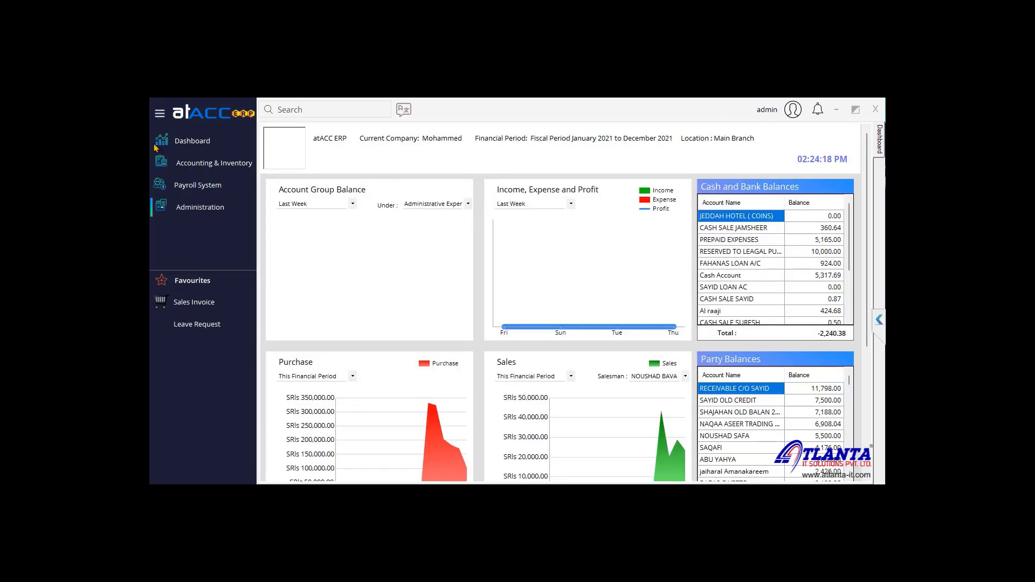
Step: Open a new Relieve Request, inspect its type and report-to lists, and close it unsaved
left_click(203, 185)
mouse_move(302, 209)
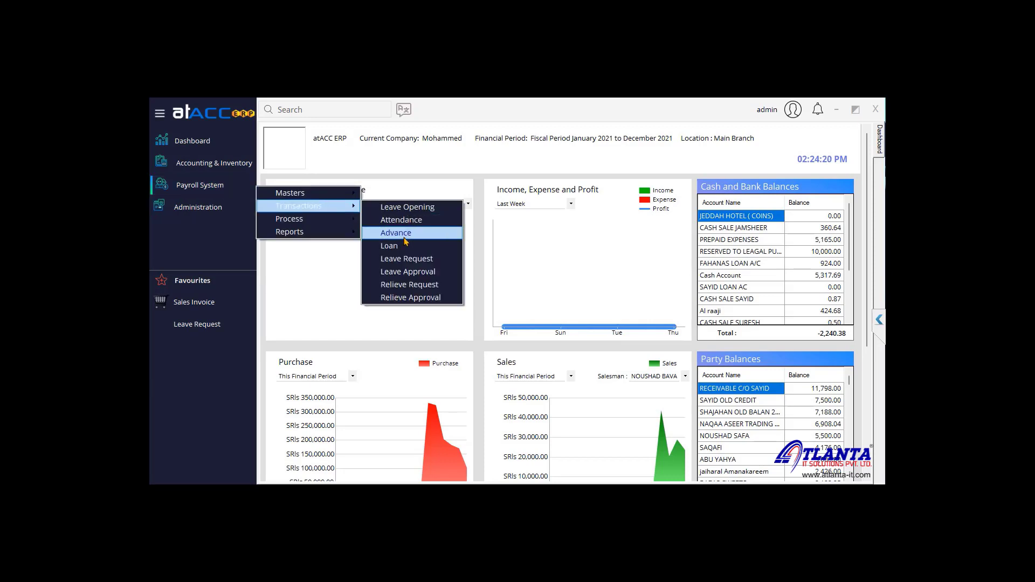
left_click(430, 286)
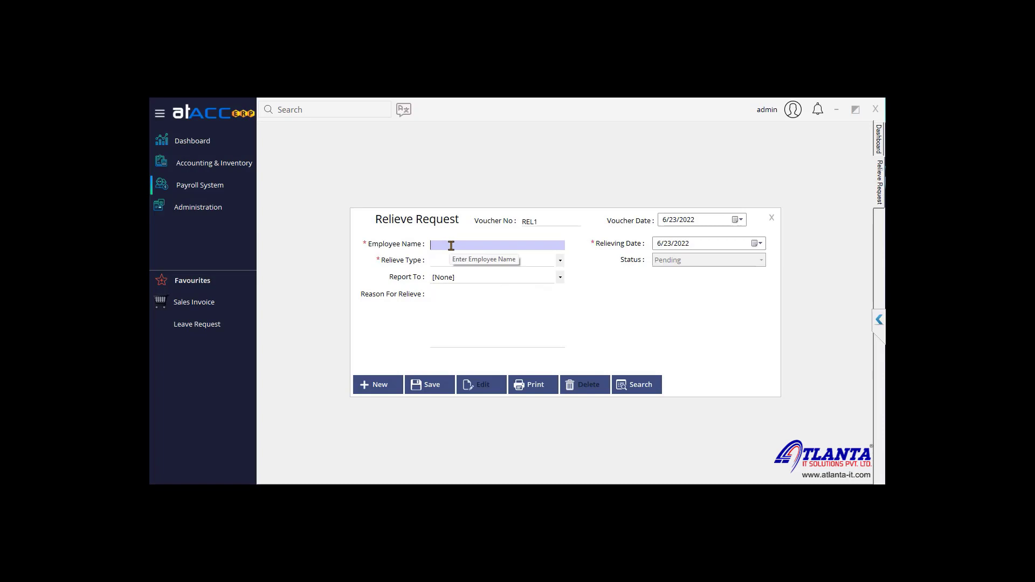
left_click(484, 262)
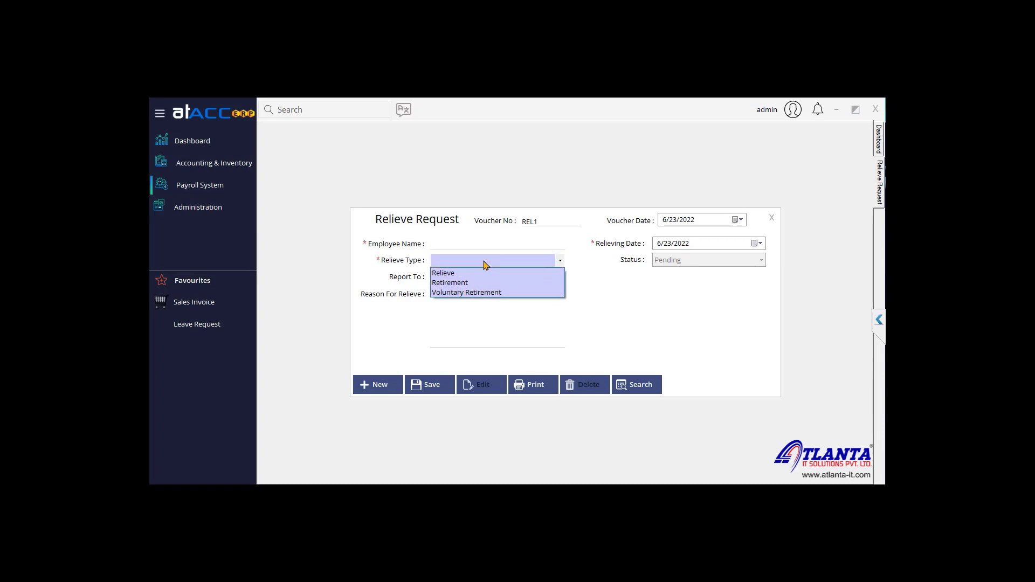
left_click(637, 262)
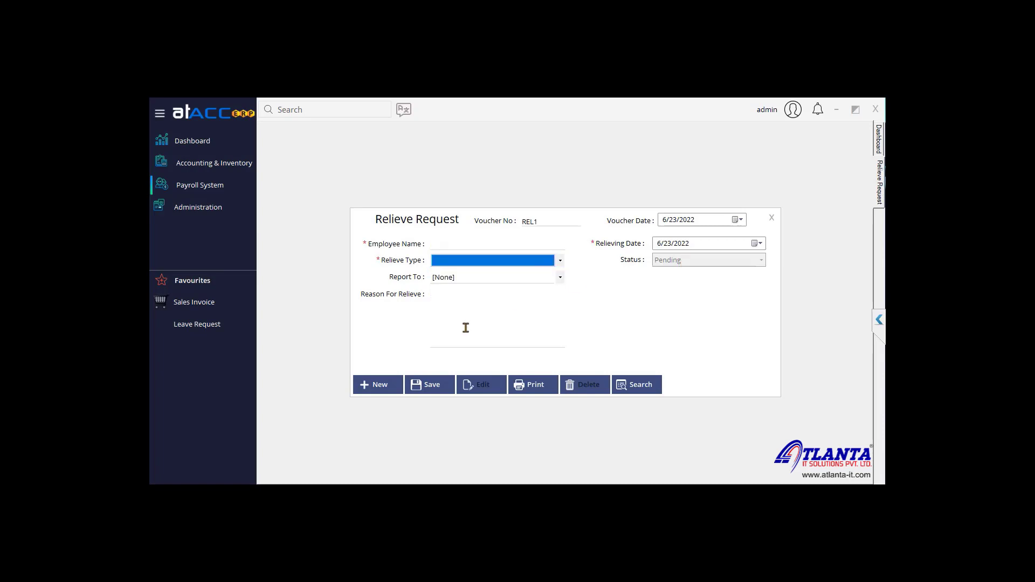
left_click(493, 278)
left_click(493, 281)
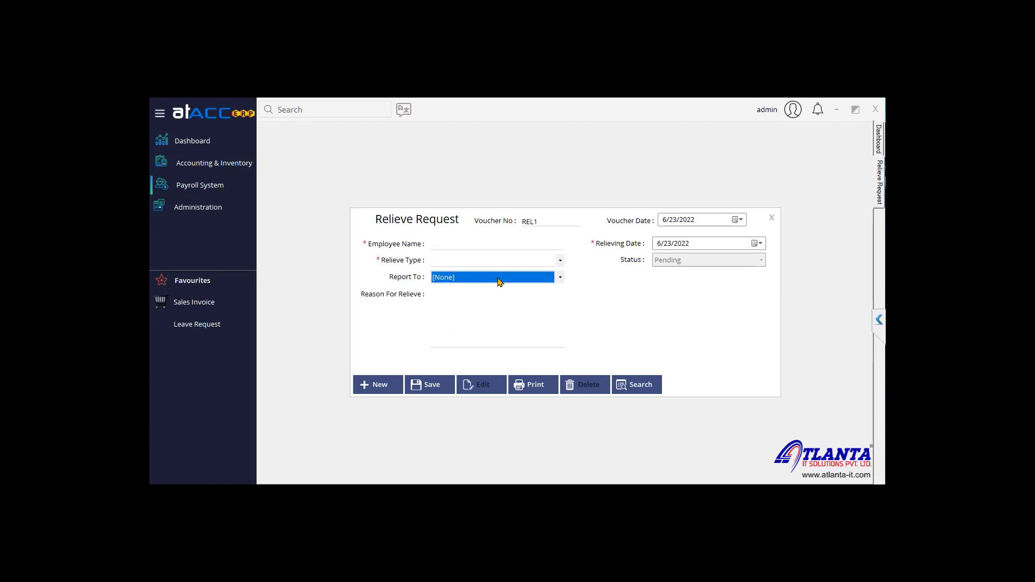
left_click(771, 218)
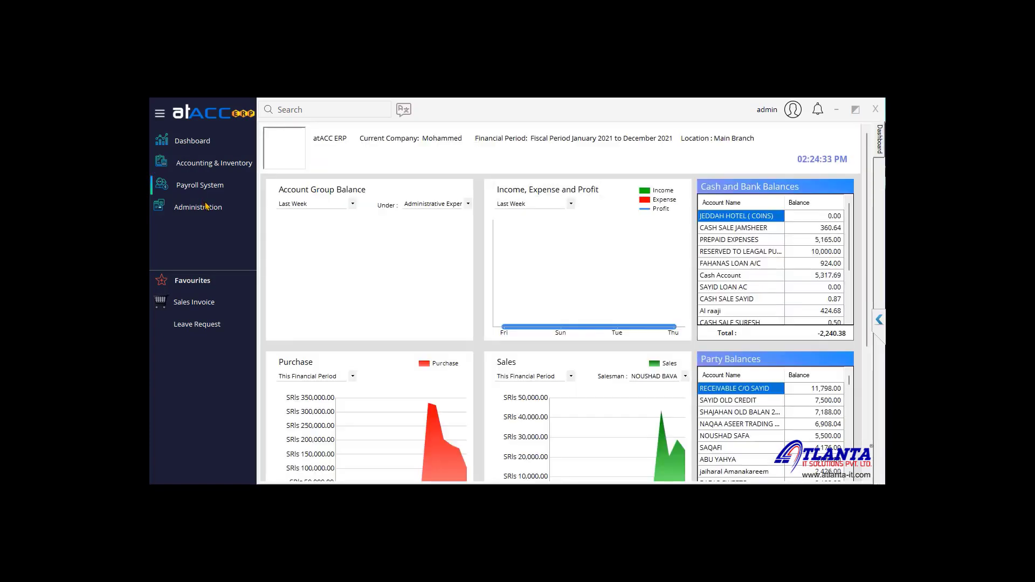
Step: Check Relieve Approval for pending requests, dismiss 'Record not found', and close the form
left_click(205, 185)
mouse_move(310, 213)
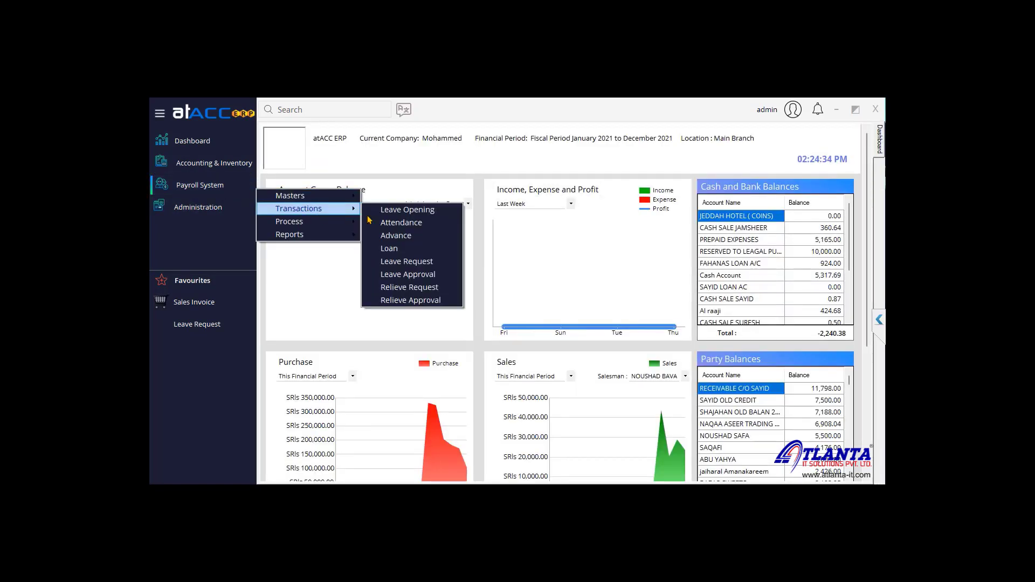
left_click(422, 303)
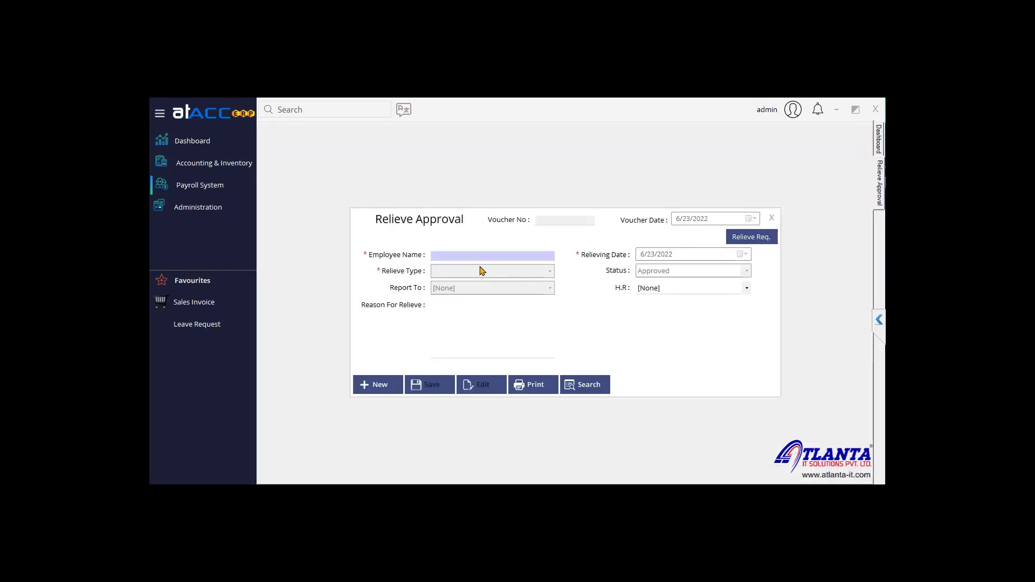
left_click(761, 242)
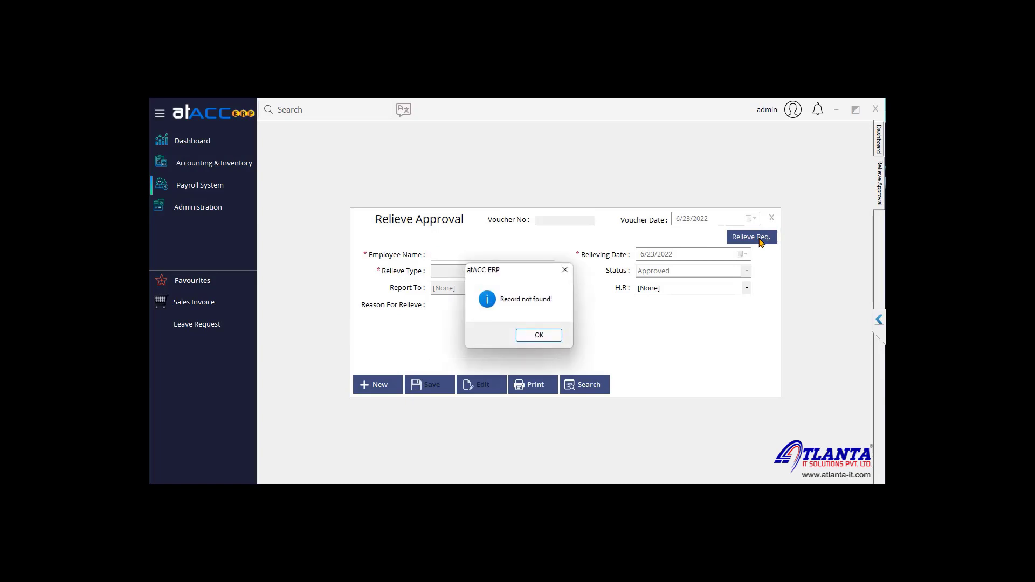
left_click(542, 338)
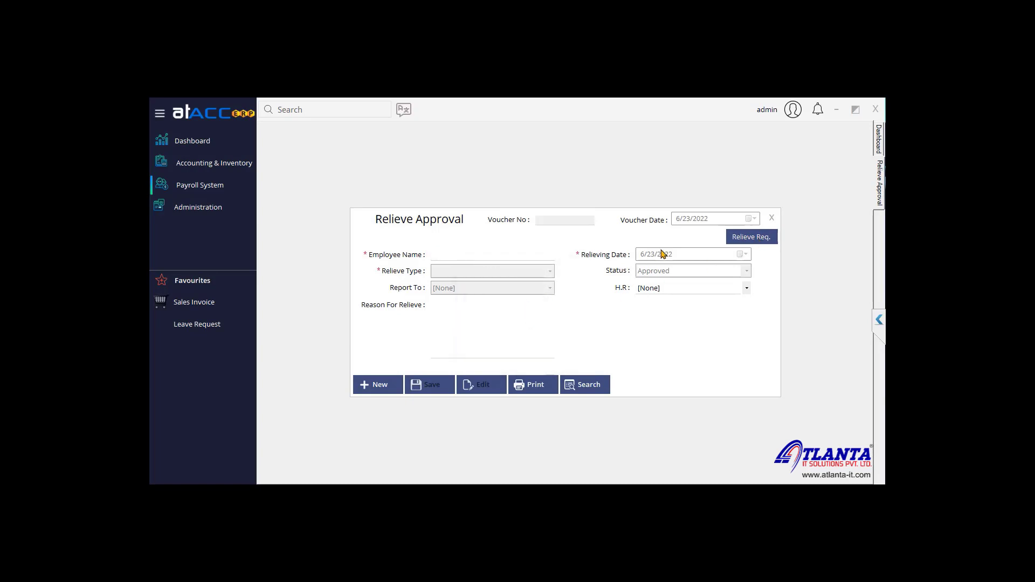
left_click(773, 217)
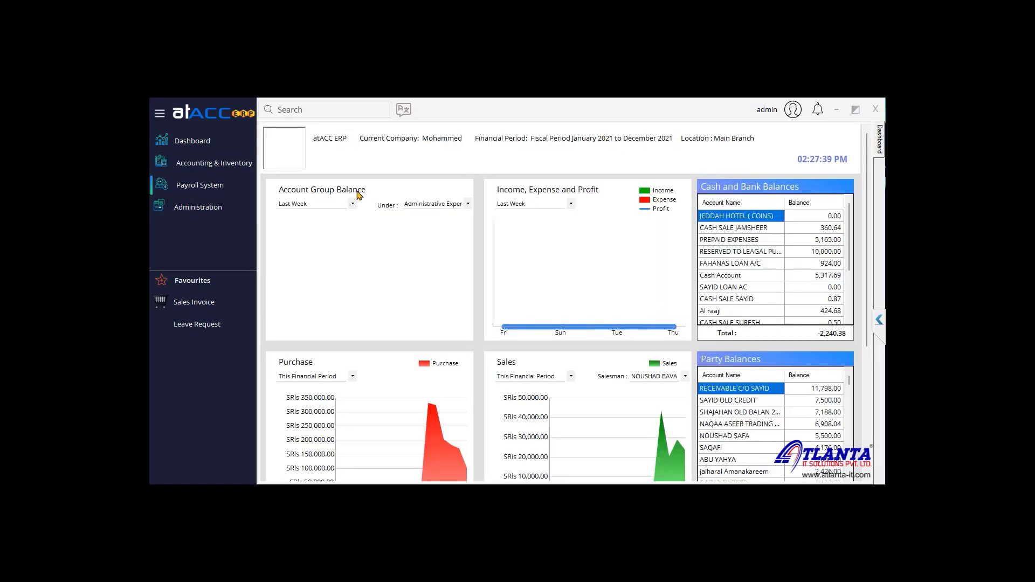
left_click(213, 186)
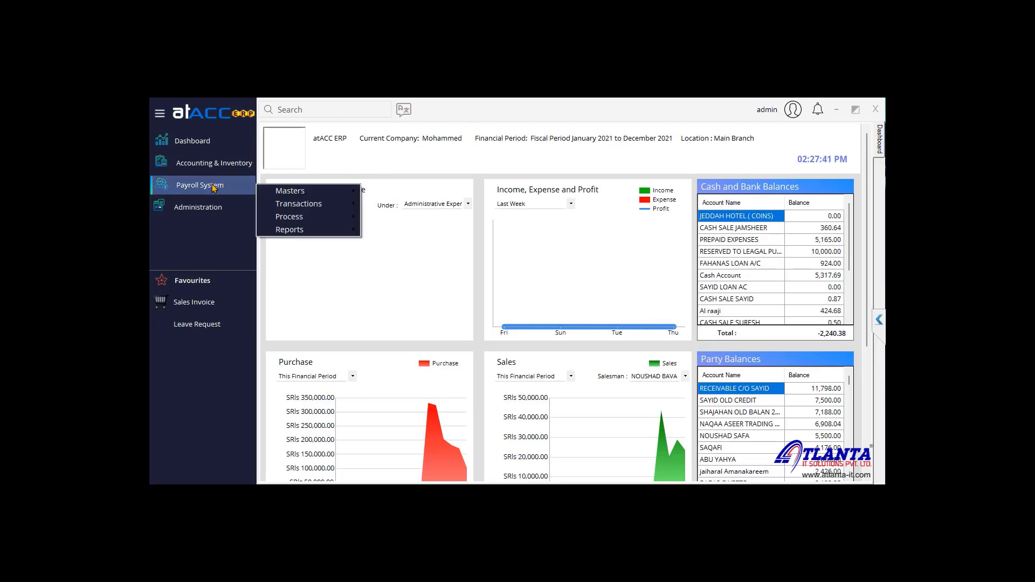
Step: Set up Salary Processing for June with payroll manager [None] and all departments
mouse_move(313, 217)
left_click(402, 218)
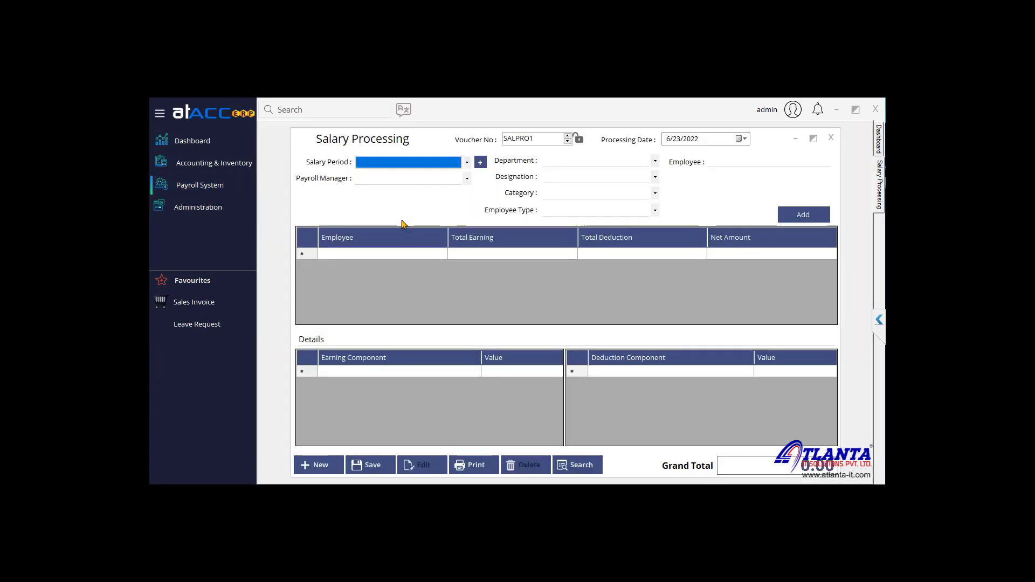
left_click(393, 162)
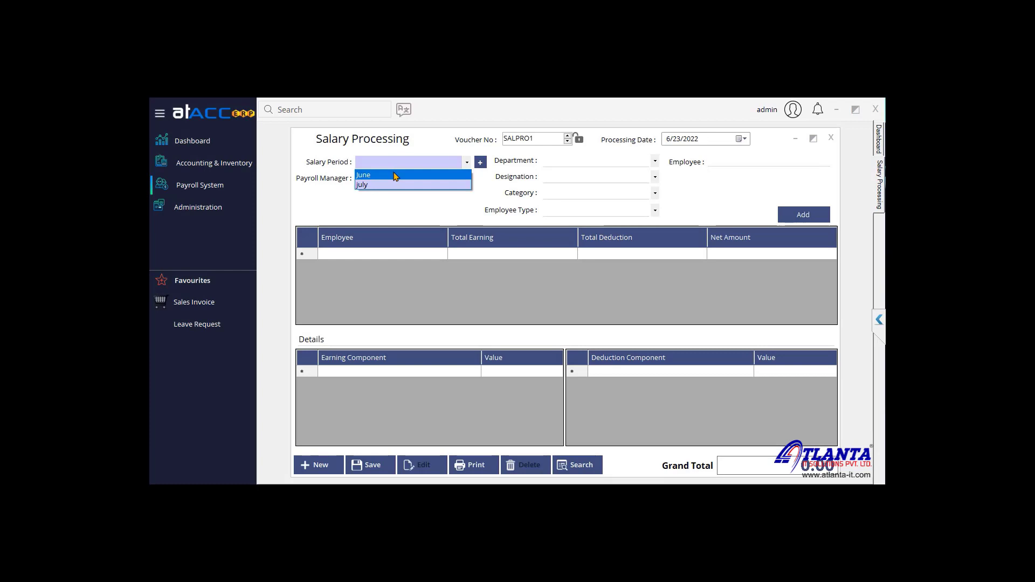
left_click(396, 175)
left_click(395, 179)
left_click(394, 190)
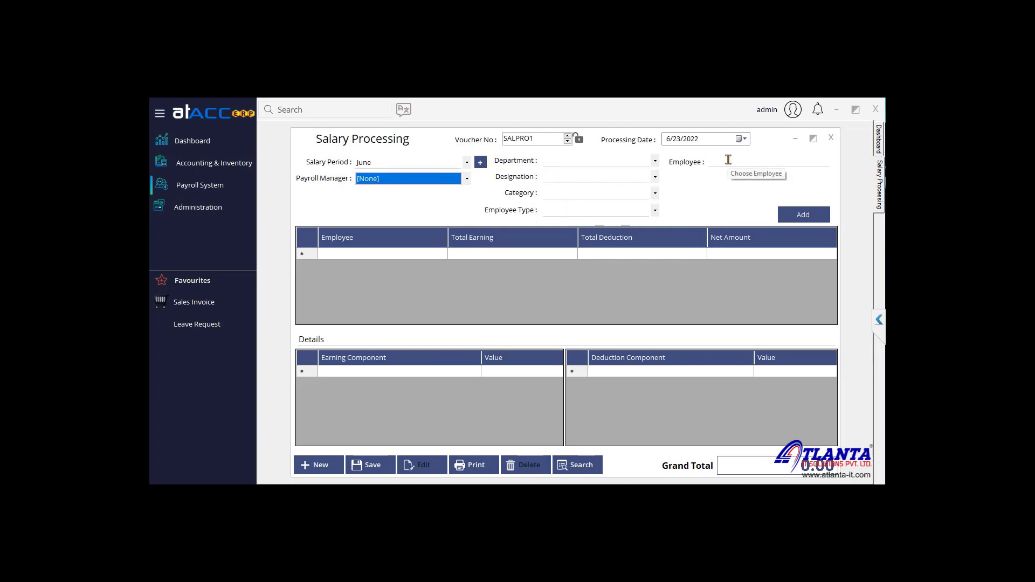
left_click(574, 163)
left_click(574, 210)
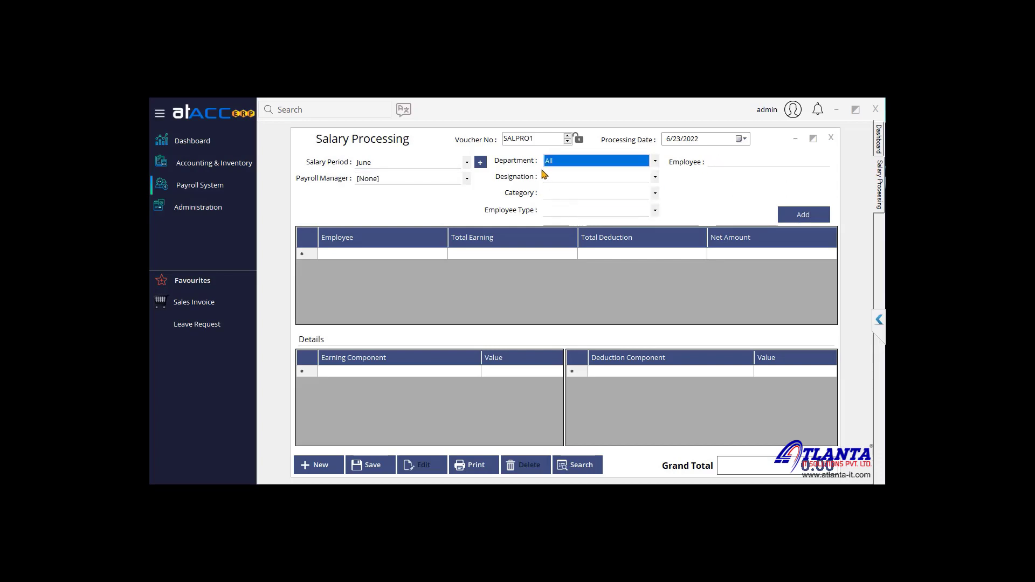
Step: Add employees, check the 50.00 advance deduction and 200.00 overtime, and save the run
left_click(797, 216)
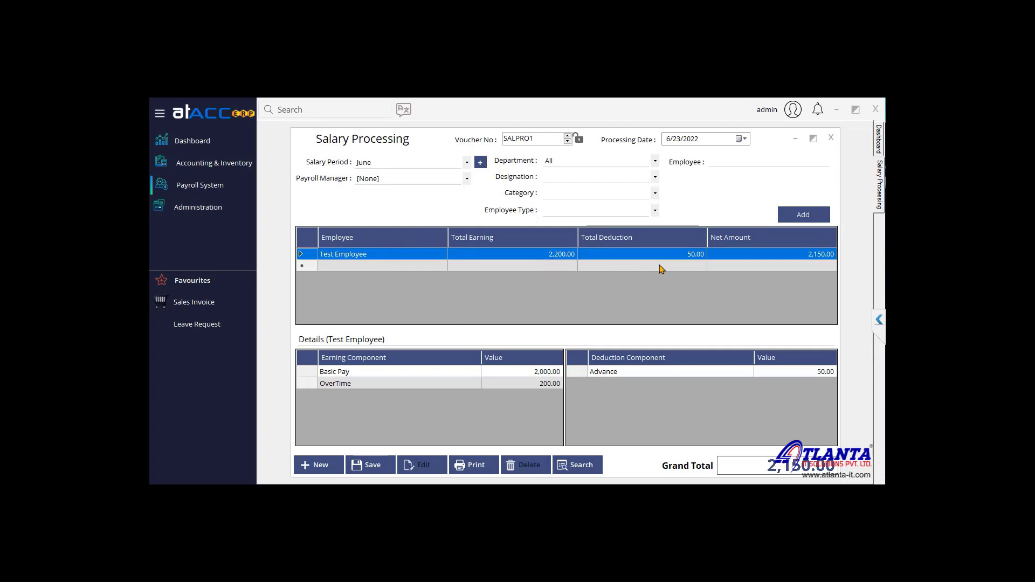
left_click(826, 372)
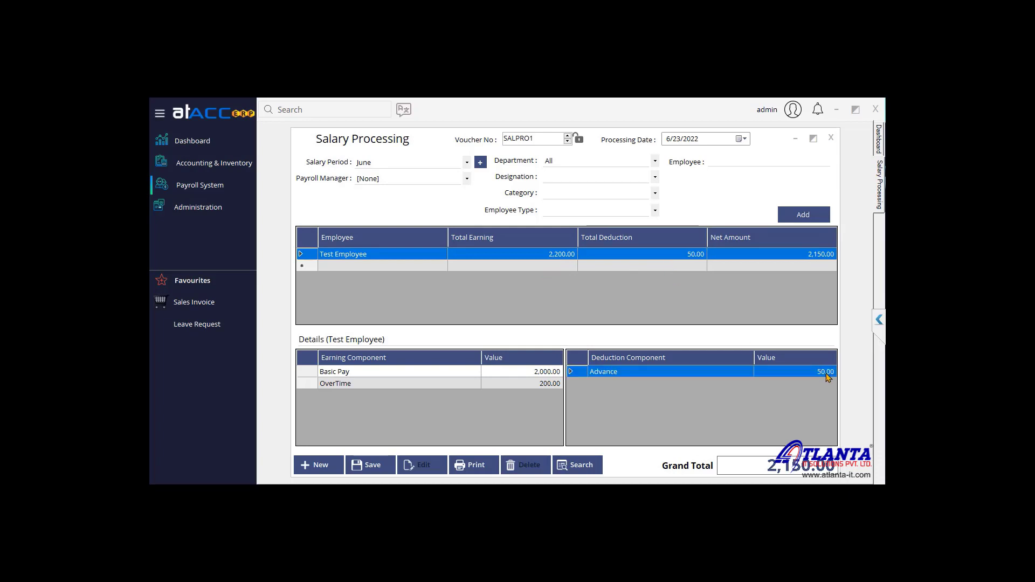
left_click(538, 383)
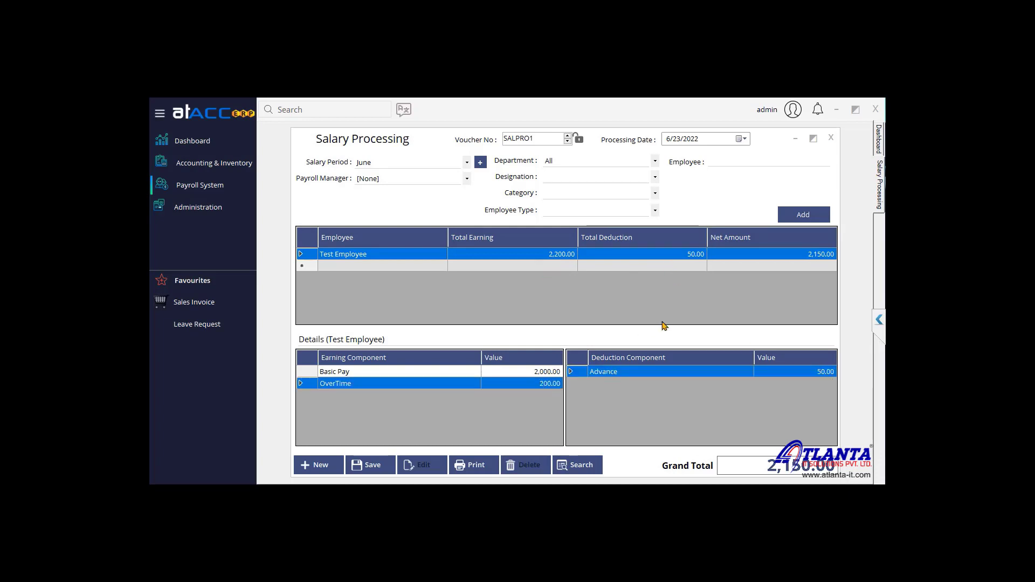
left_click(372, 464)
Step: Start a Salary Payment for Test Employee from salary run SALPRO1
mouse_move(221, 191)
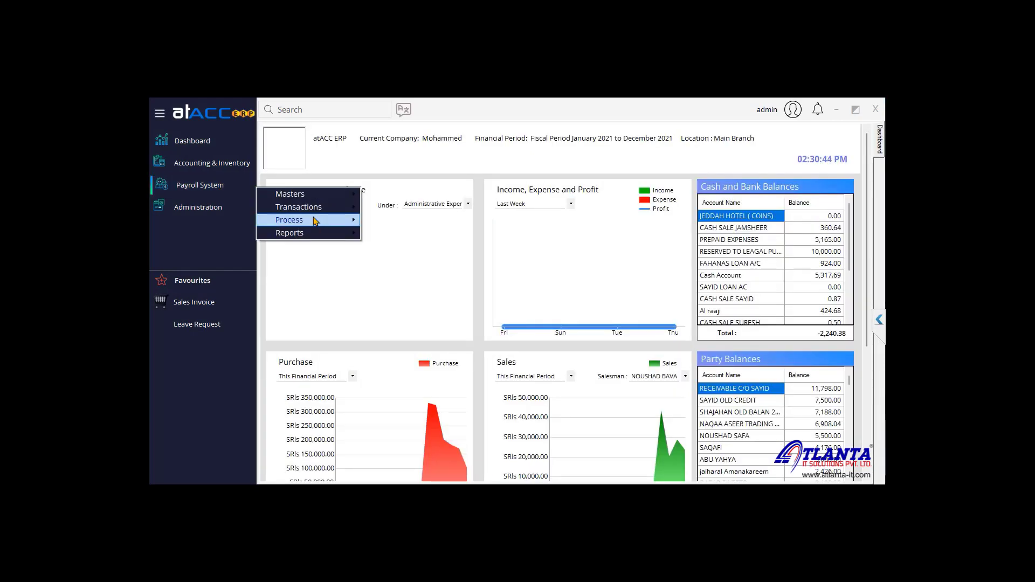
mouse_move(315, 220)
left_click(400, 232)
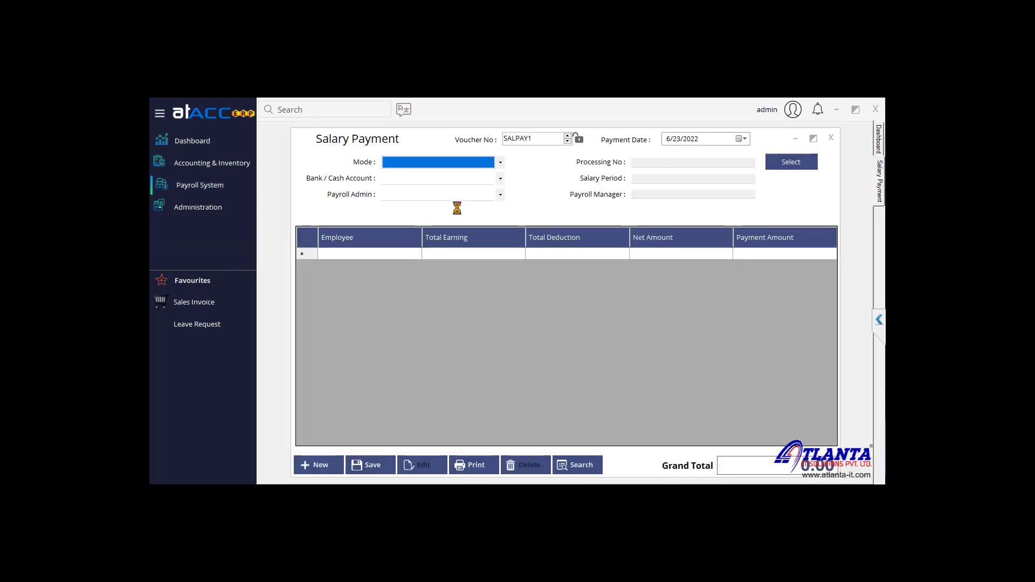
left_click(801, 163)
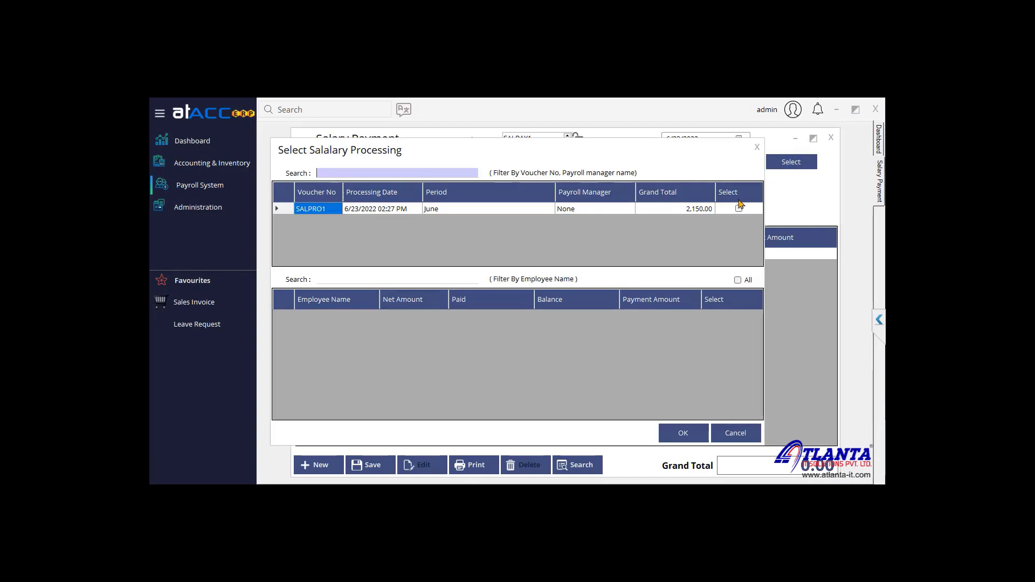
left_click(739, 209)
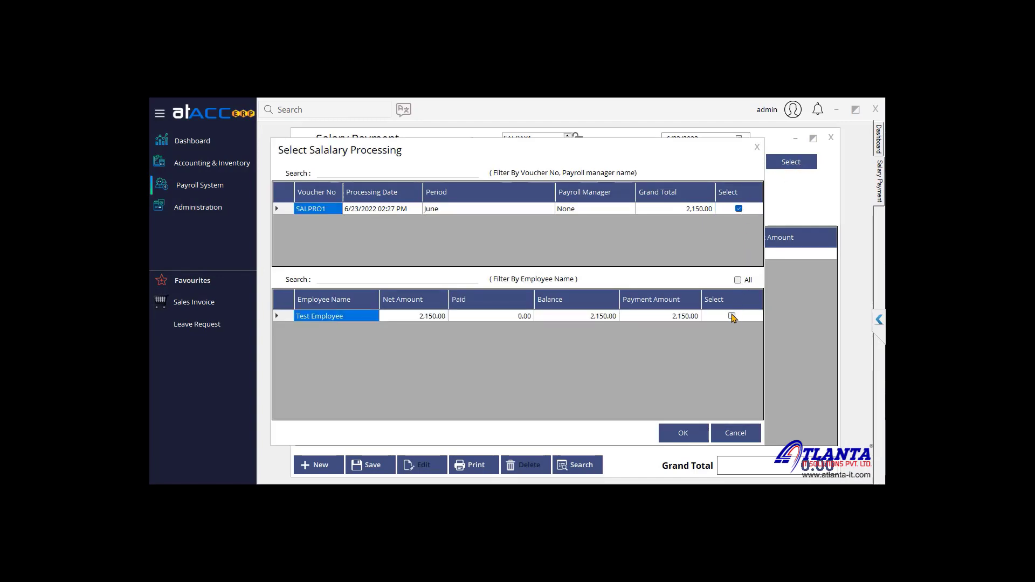
left_click(733, 316)
left_click(695, 434)
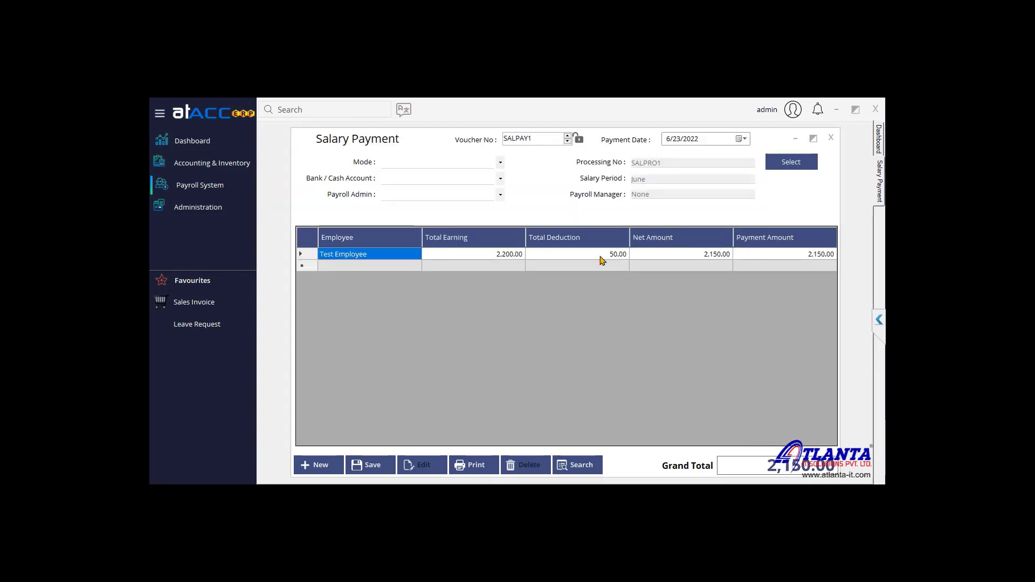
Step: Set the payment mode to Cash from Cash Account, leaving payroll admin as none
left_click(434, 165)
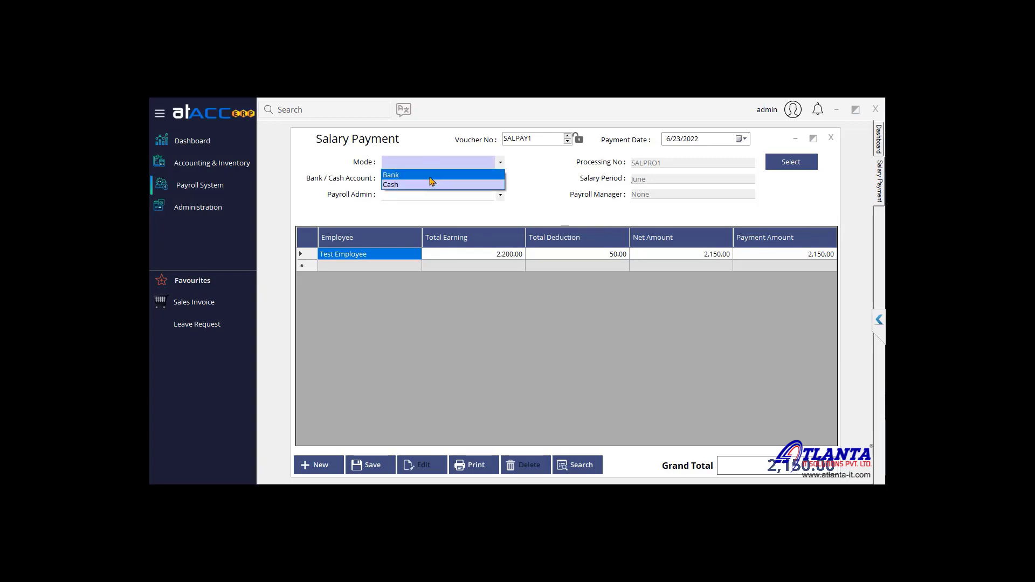
left_click(430, 176)
left_click(442, 179)
left_click(445, 179)
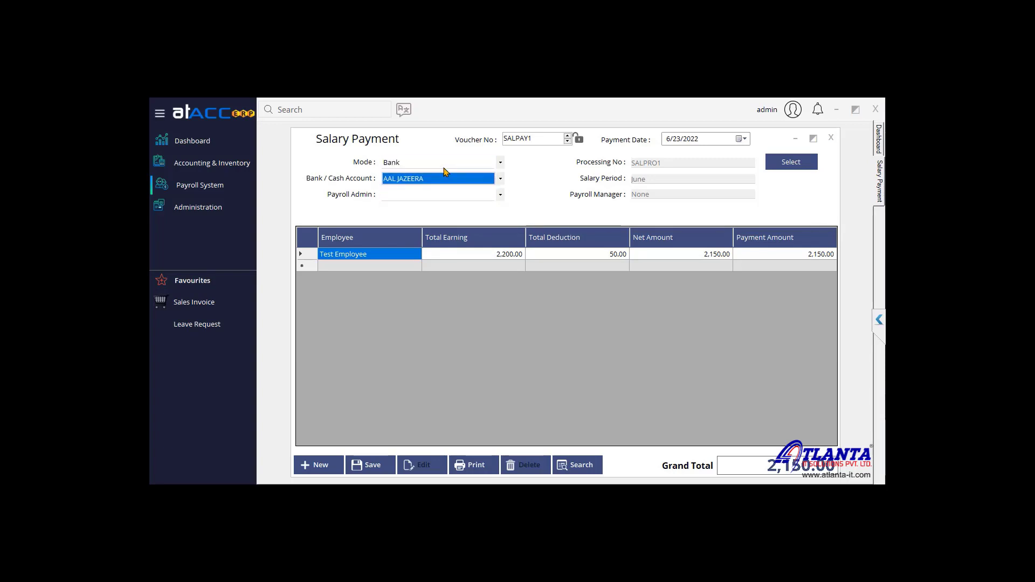
left_click(445, 163)
left_click(446, 185)
left_click(446, 179)
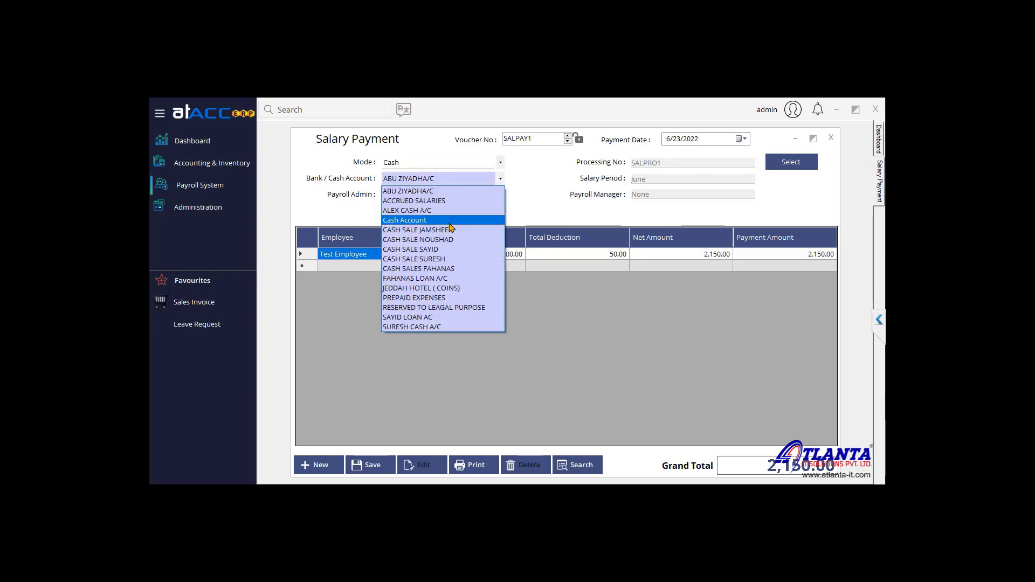
left_click(453, 220)
left_click(442, 196)
left_click(418, 205)
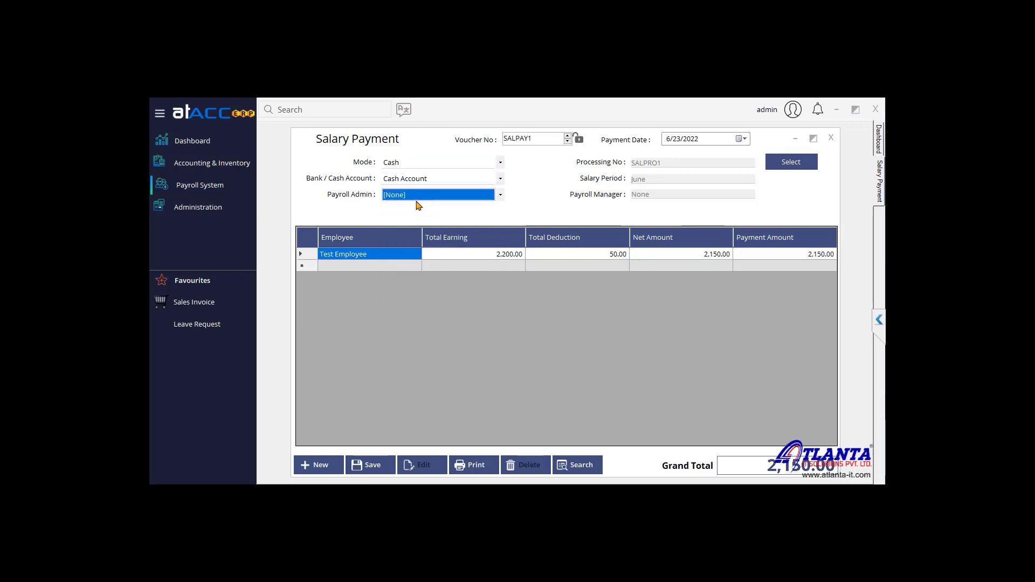
Step: Save salary payment SALPAY1 and close the form
left_click(372, 465)
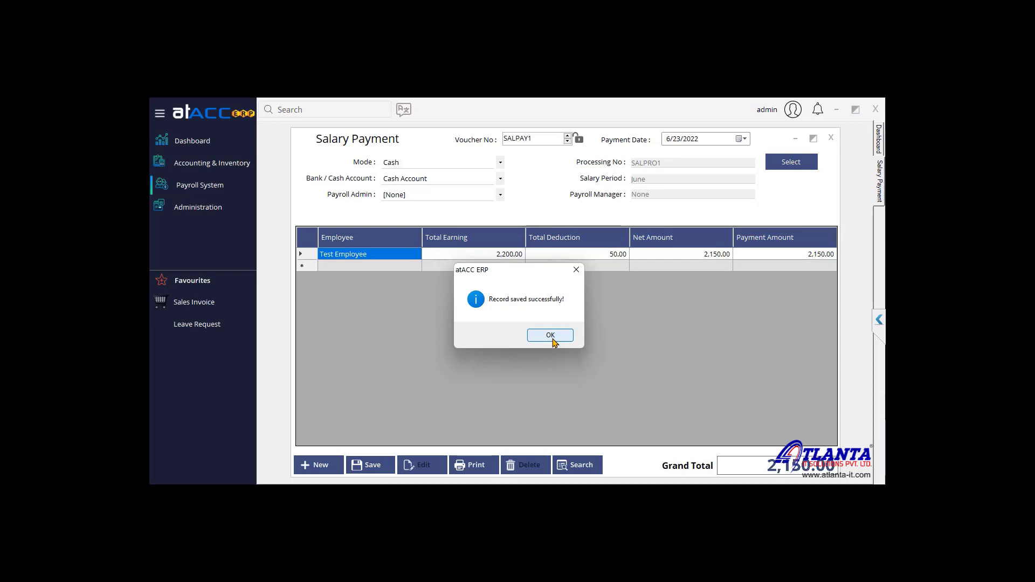
left_click(551, 336)
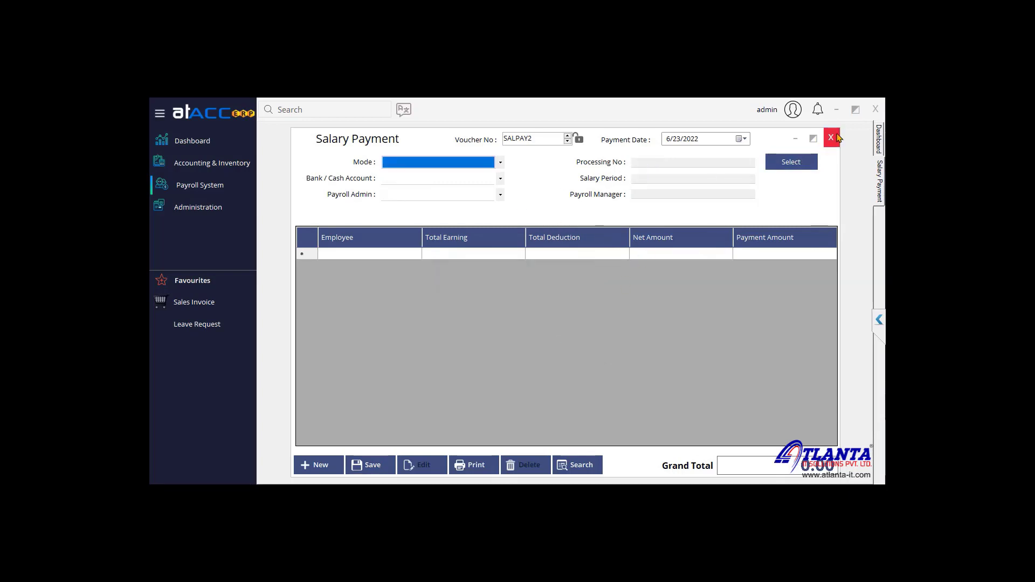
left_click(200, 185)
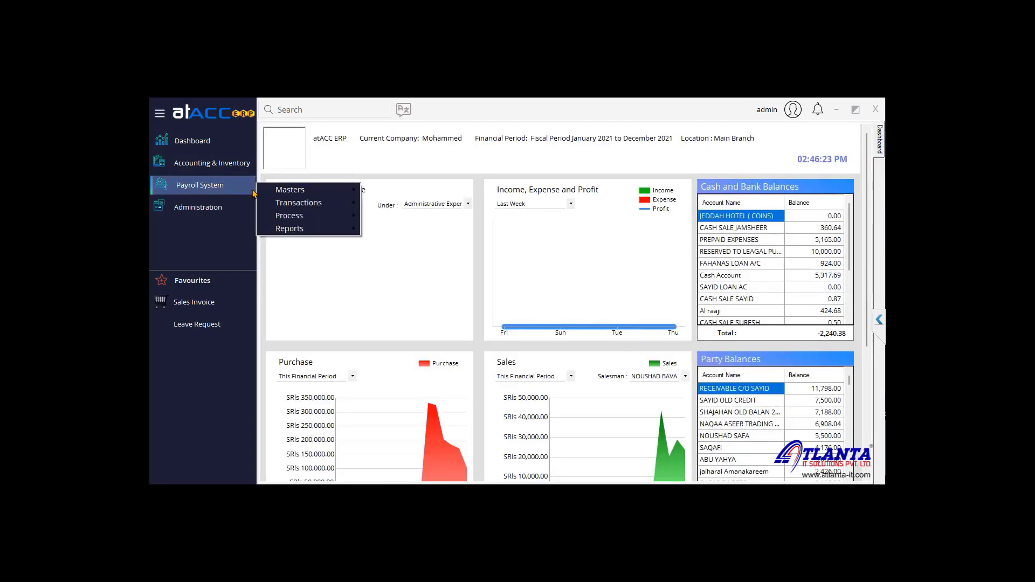
Step: Preview today's Salary Payment Report showing the 2150.00 cash payment, then close it
mouse_move(308, 229)
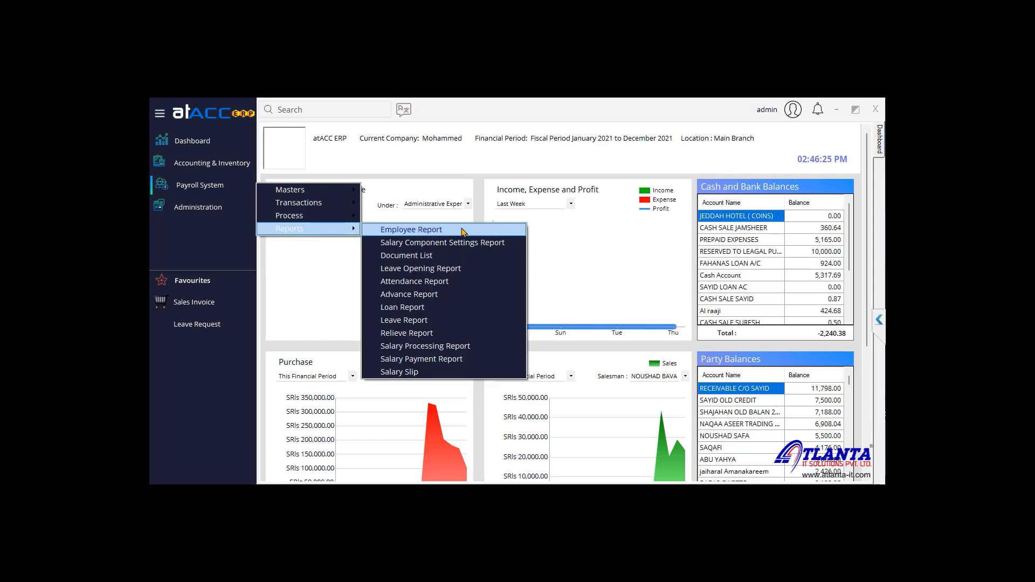
left_click(437, 360)
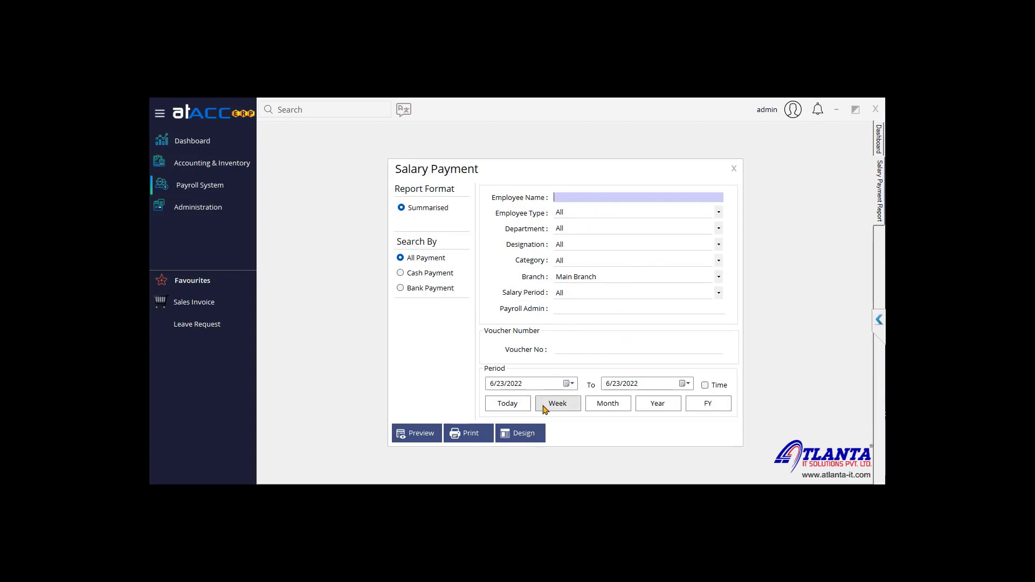
left_click(508, 404)
left_click(419, 433)
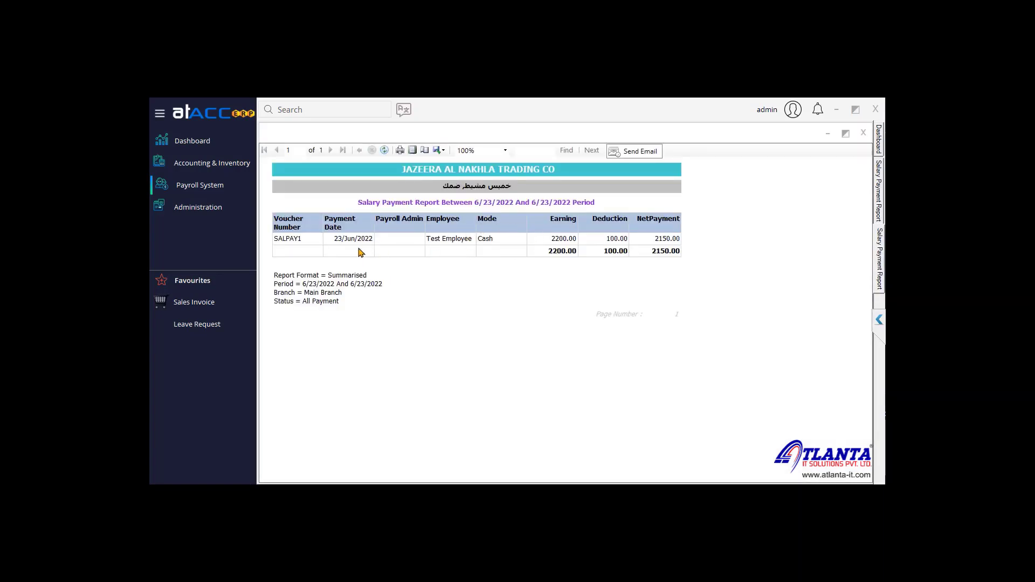
left_click(864, 133)
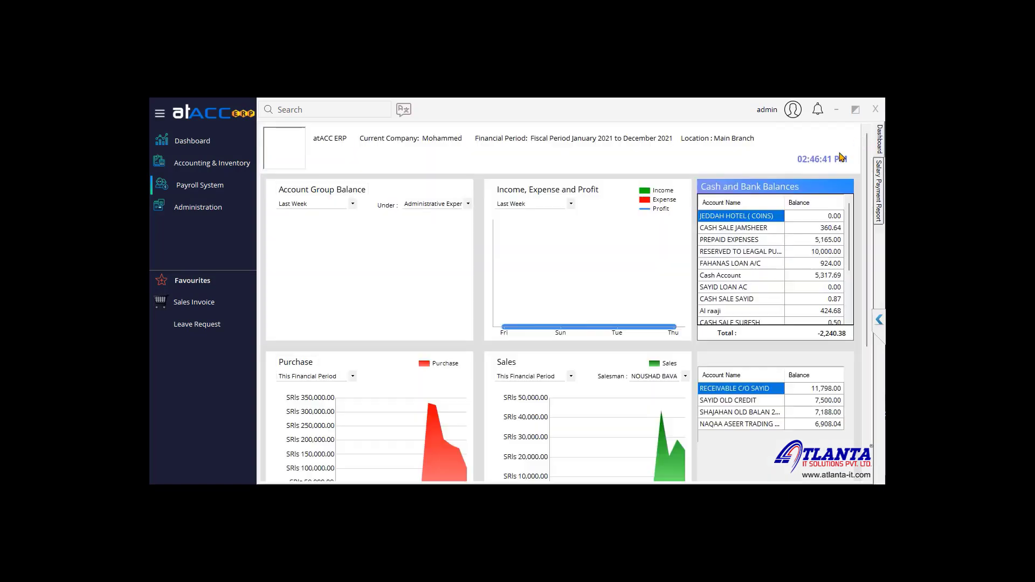